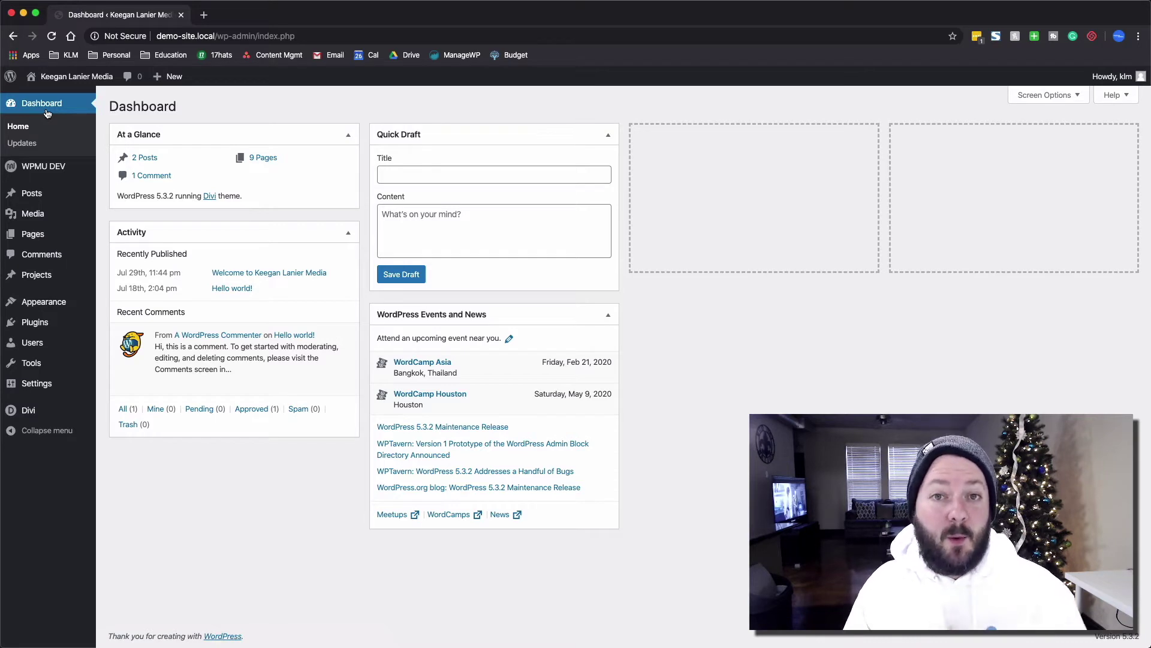
Go to Appearance > Themes and look over the active Divi theme's details
mouse_move(48, 302)
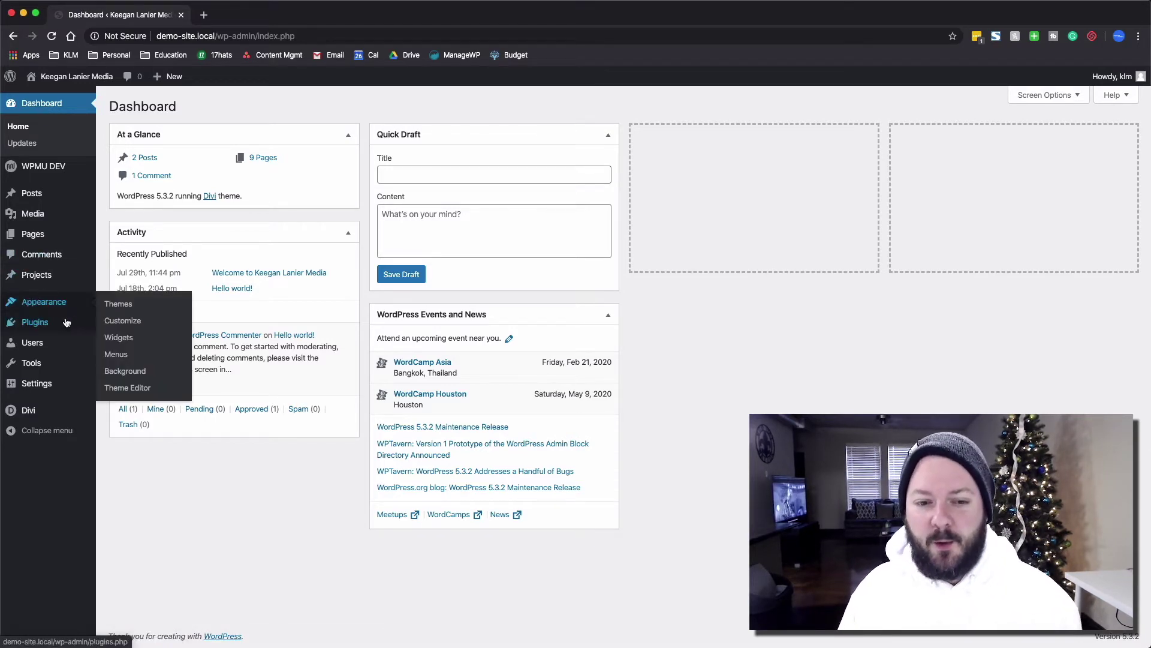
click(119, 305)
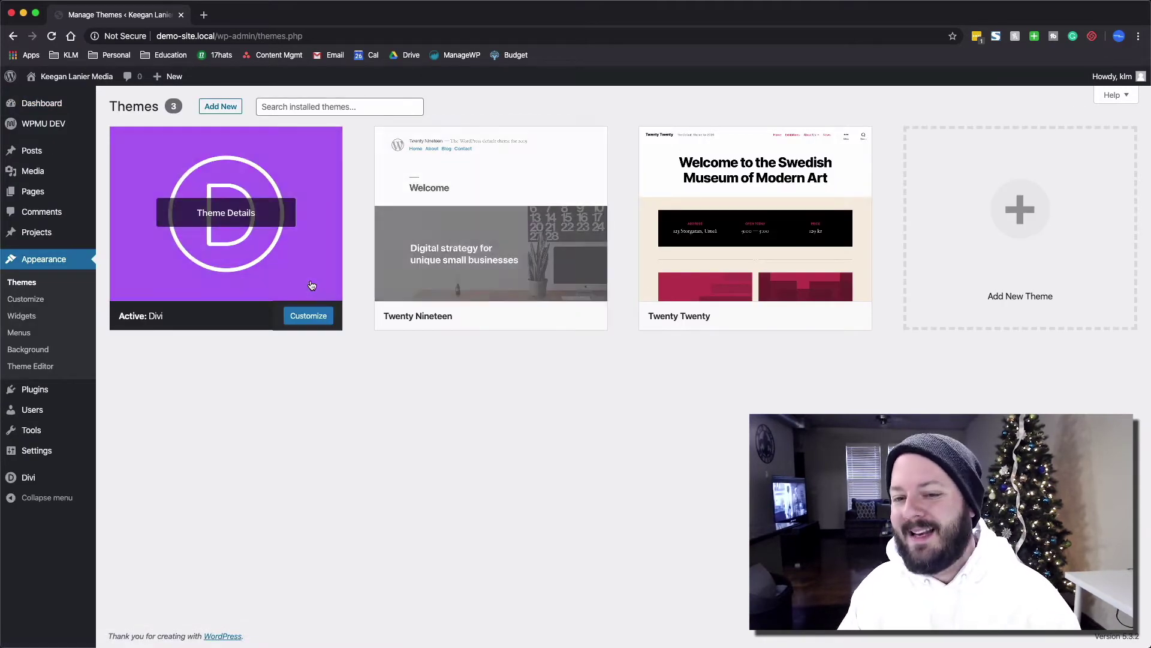
click(310, 282)
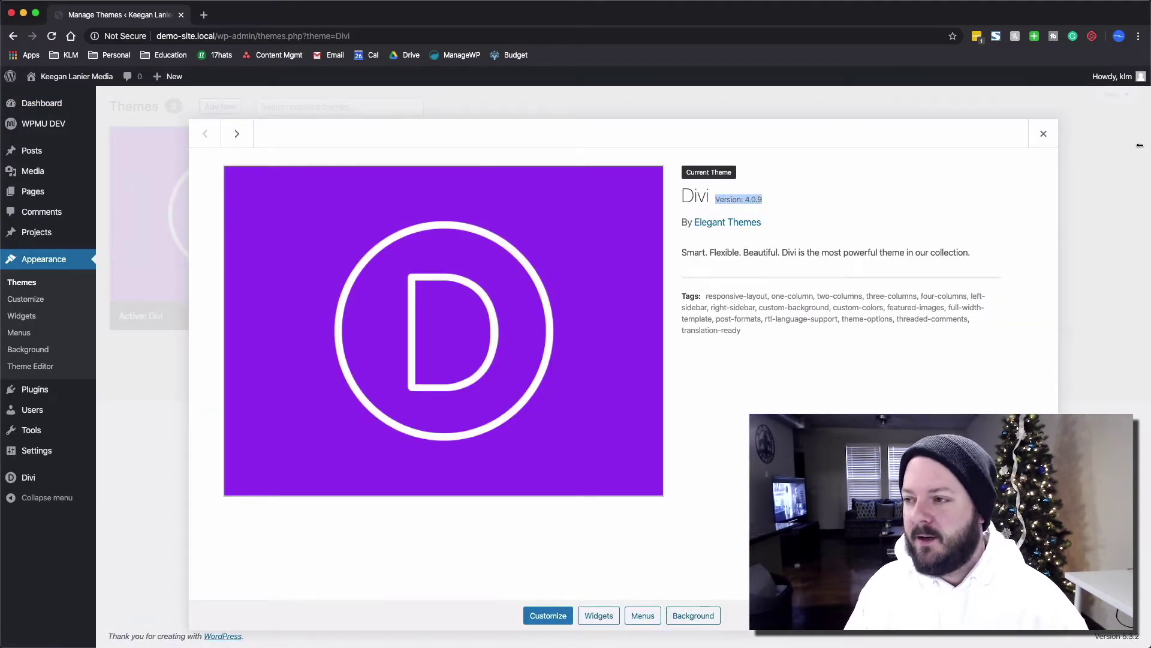
click(1044, 133)
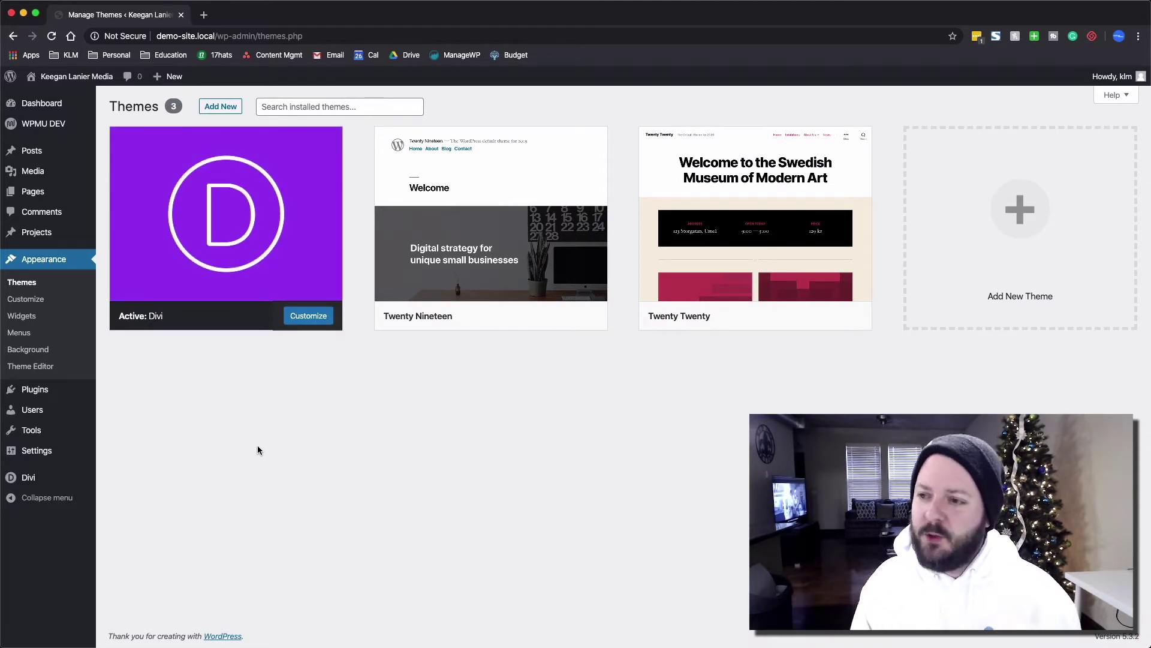
mouse_move(59, 483)
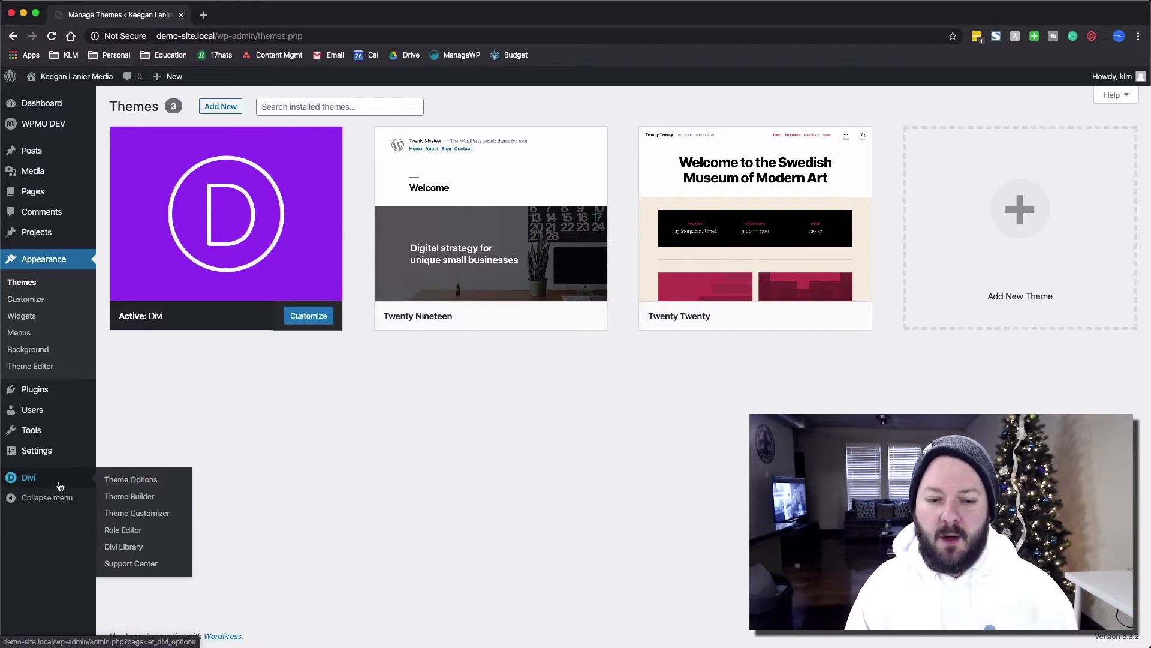
Build a new global header in the Divi Theme Builder with a one-column row
click(130, 496)
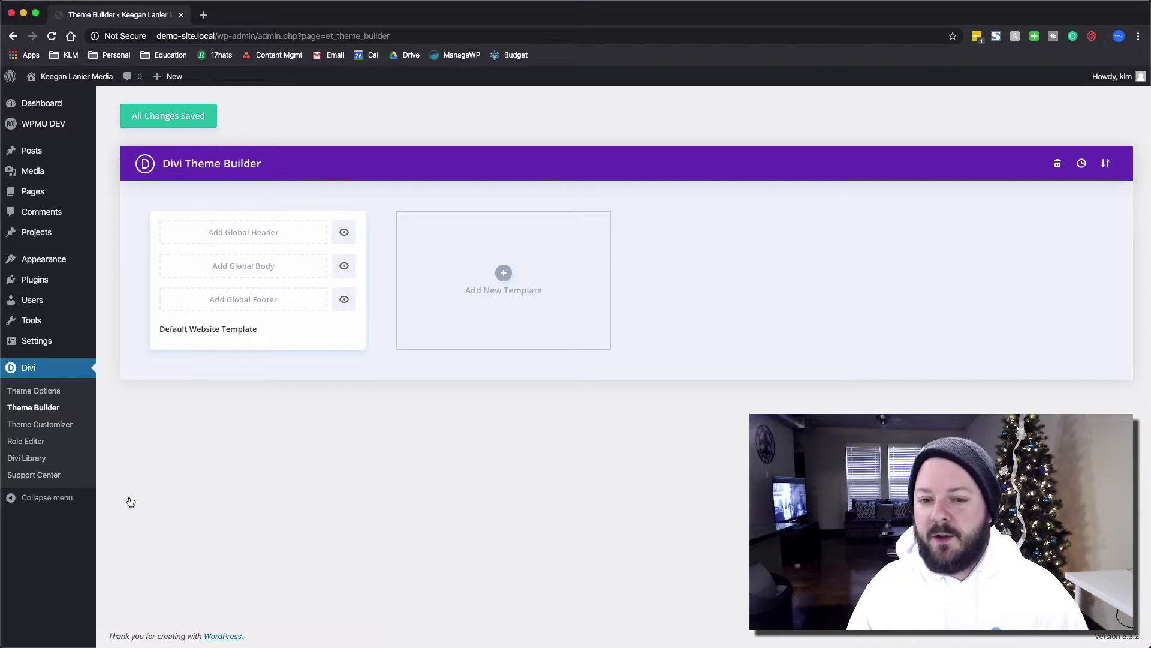
click(240, 234)
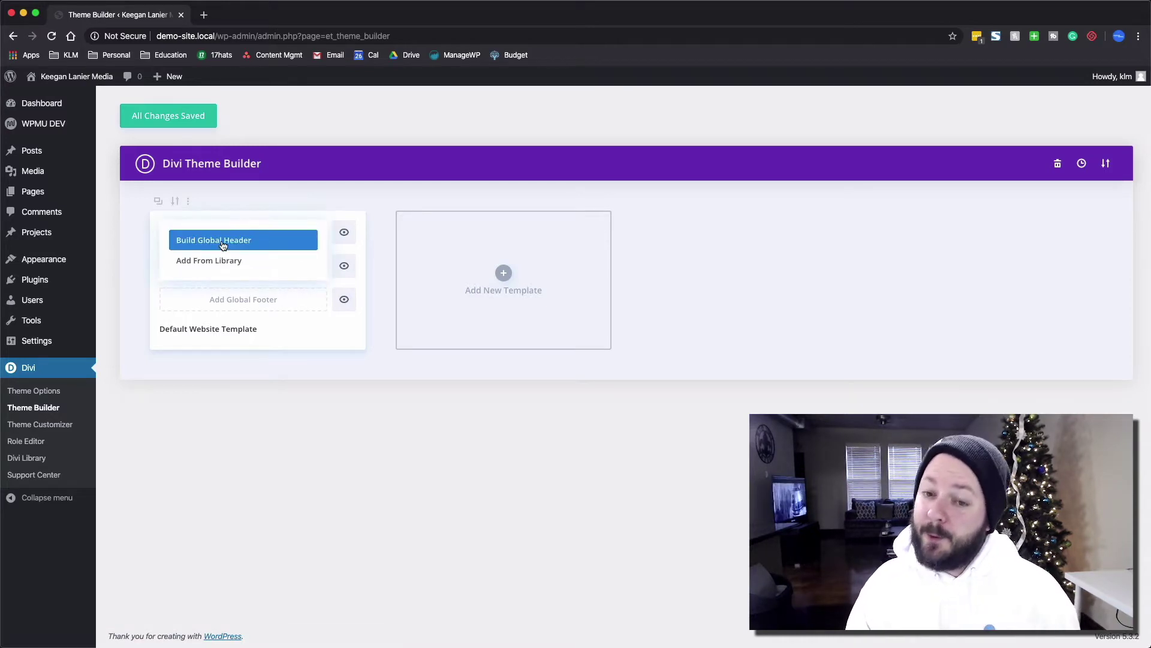
click(222, 243)
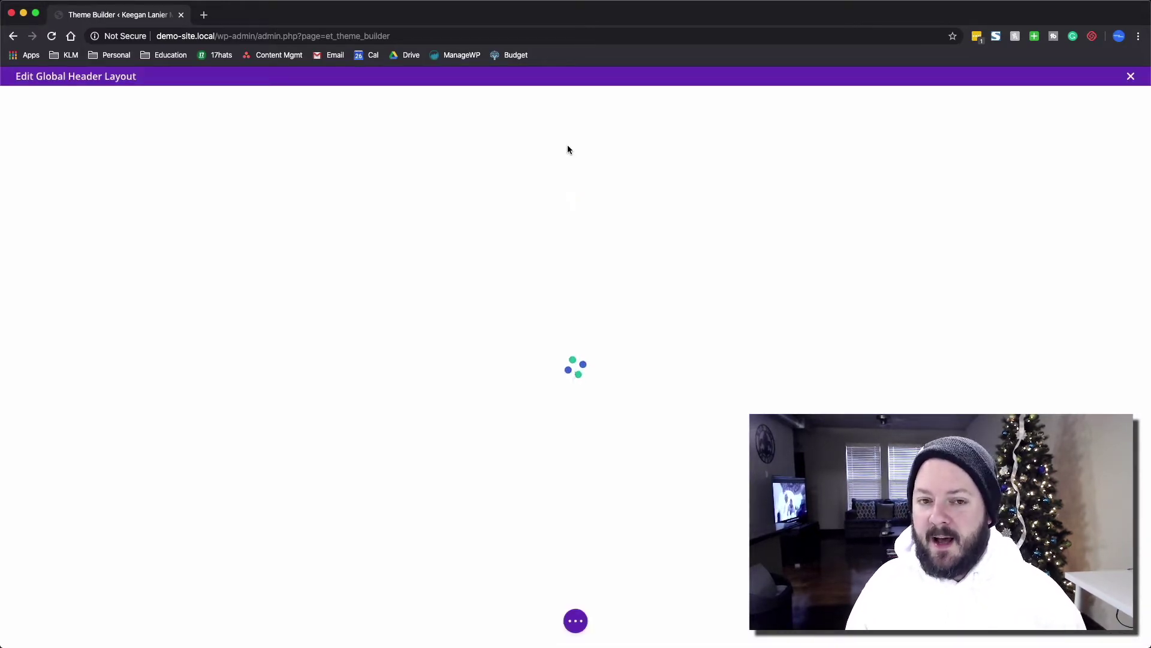
click(571, 146)
click(505, 238)
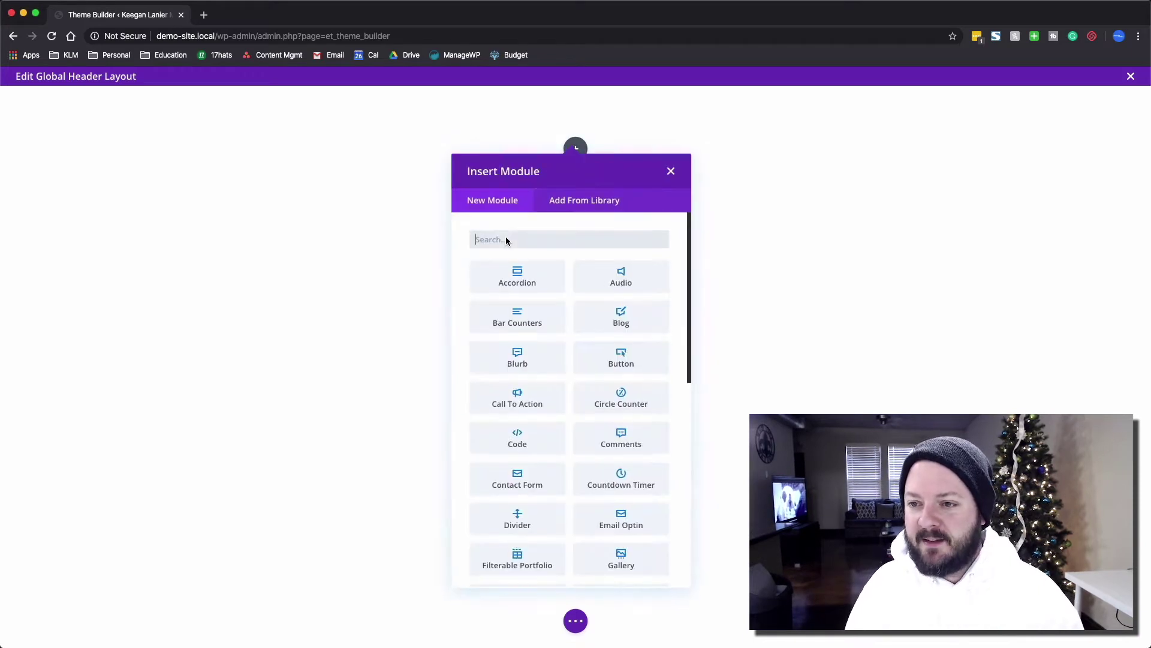
Insert a Menu module showing the Site Logo as its logo, and save it
text(menu)
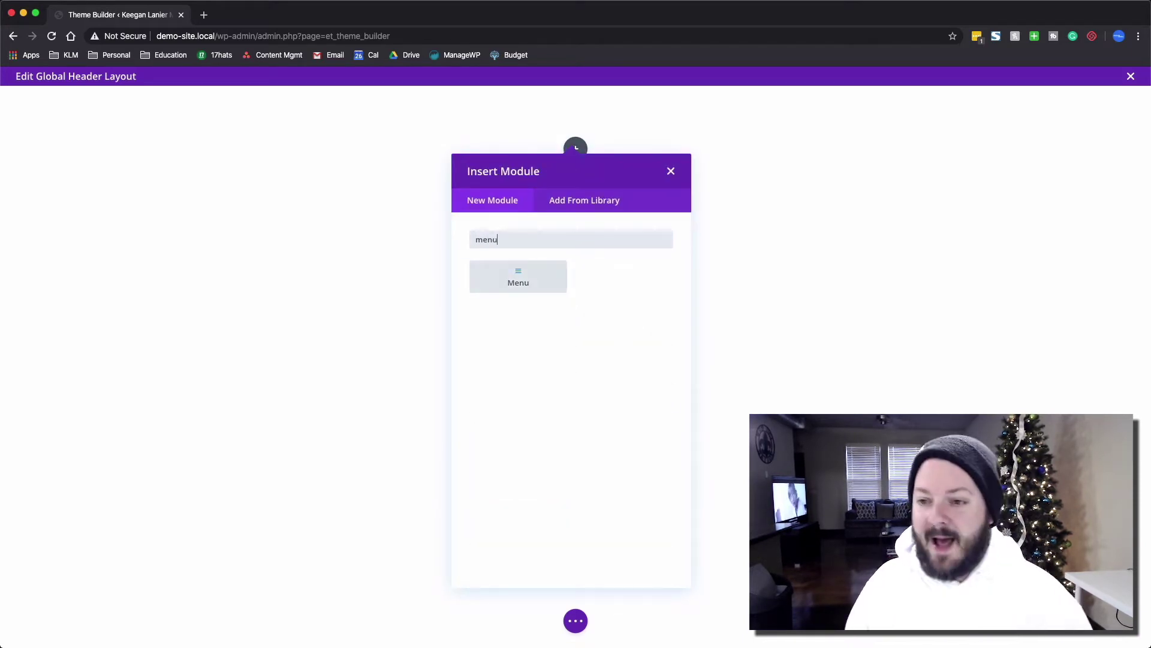
click(512, 277)
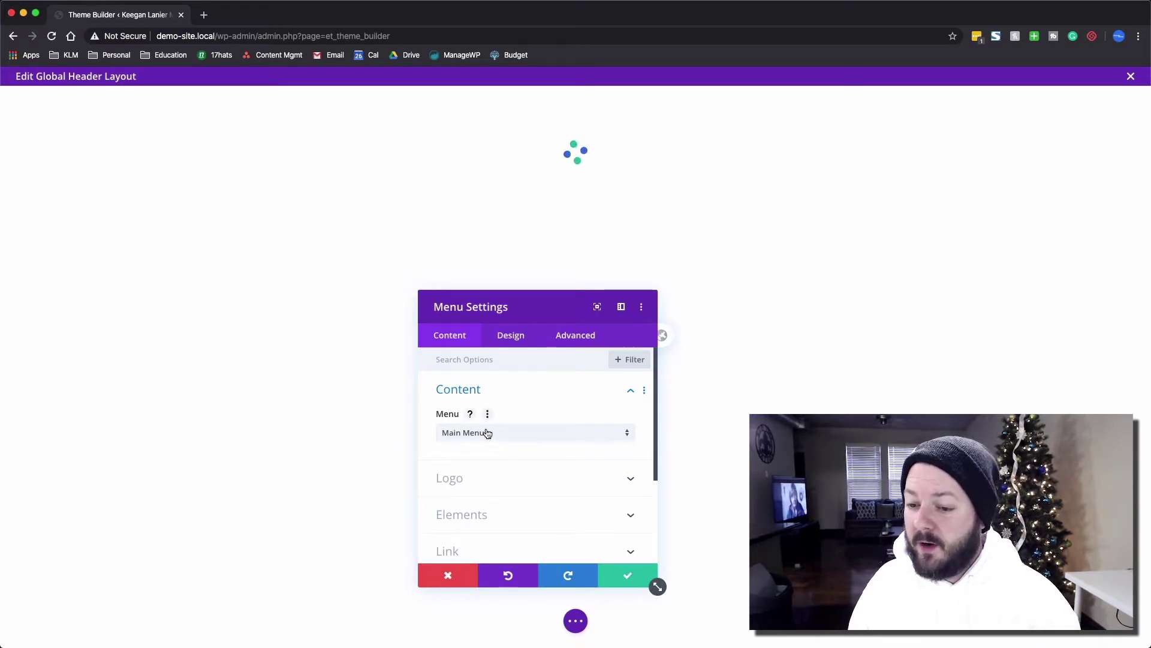
click(534, 482)
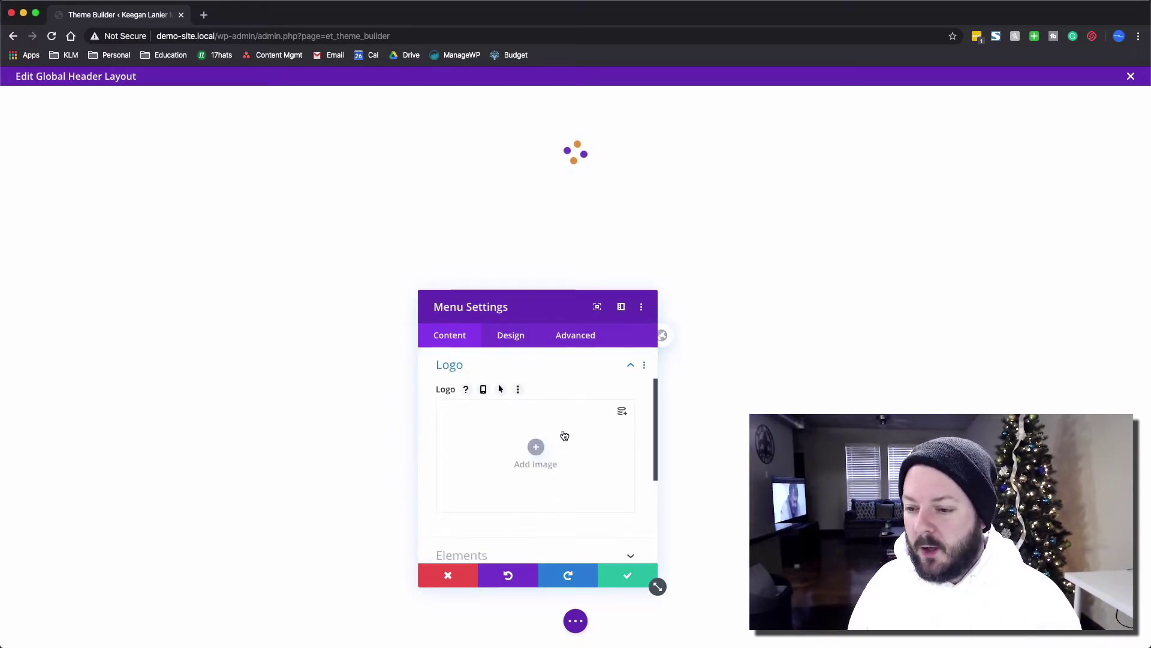
click(621, 412)
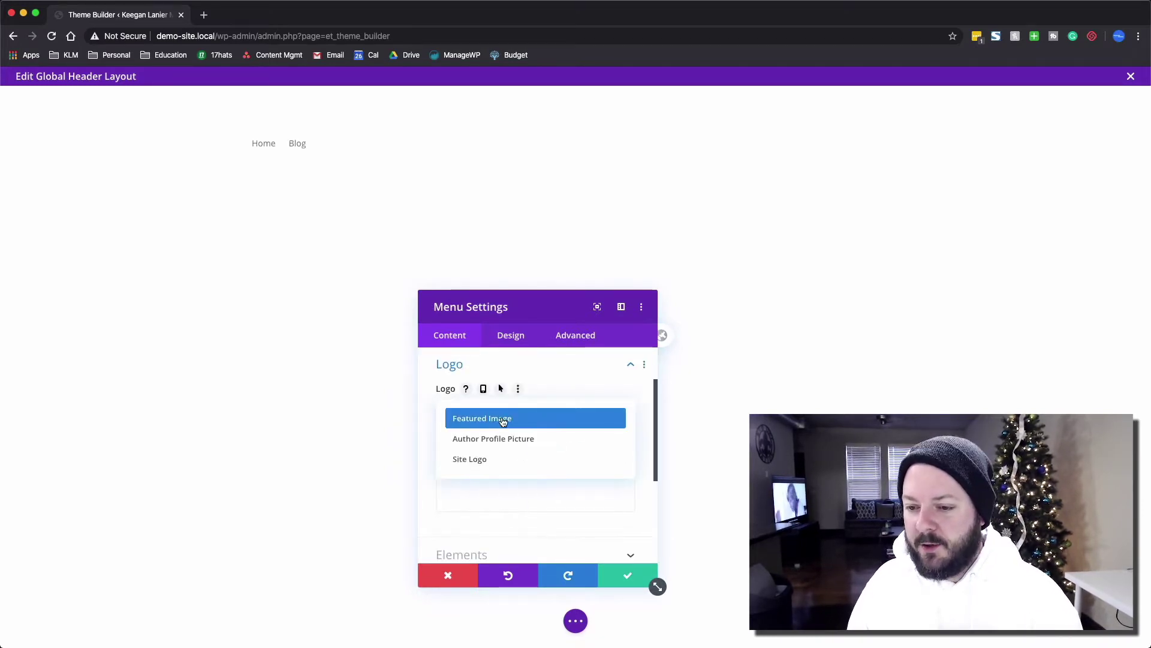
click(488, 460)
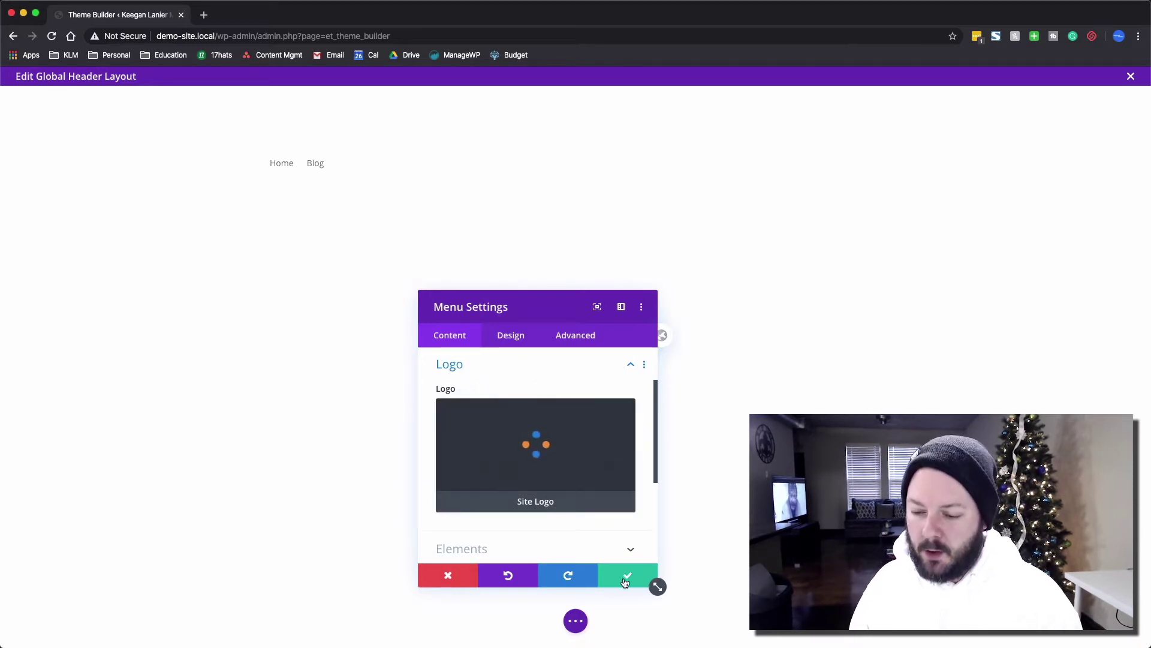
click(490, 280)
Give the header section a black background and save it
click(526, 428)
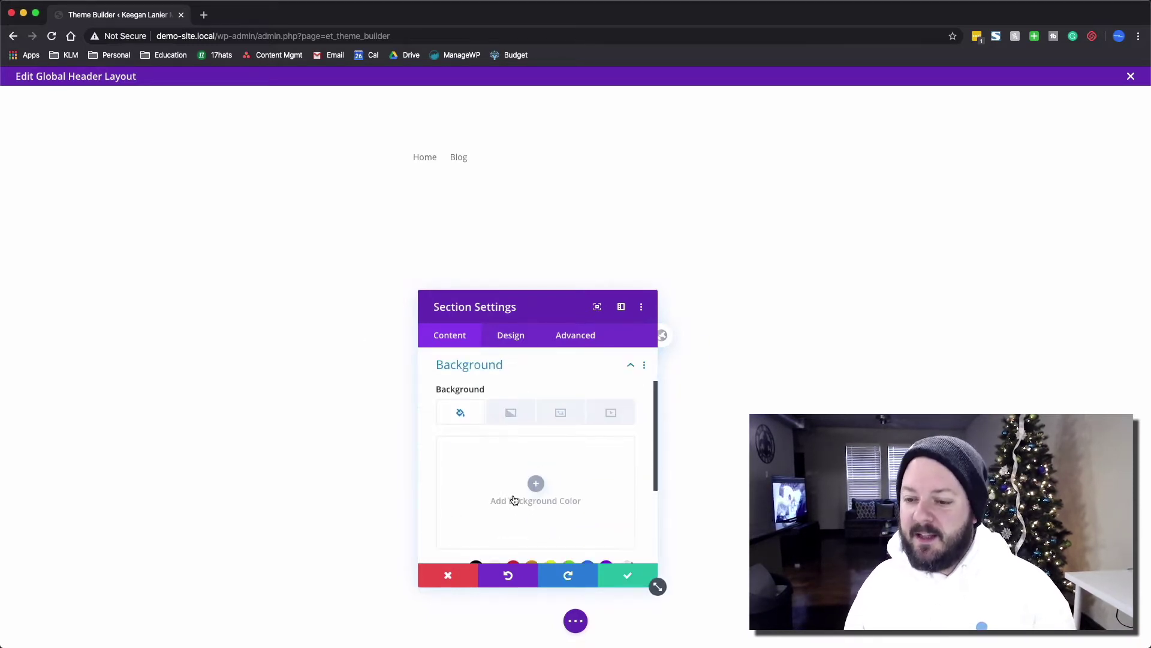
click(517, 501)
click(476, 540)
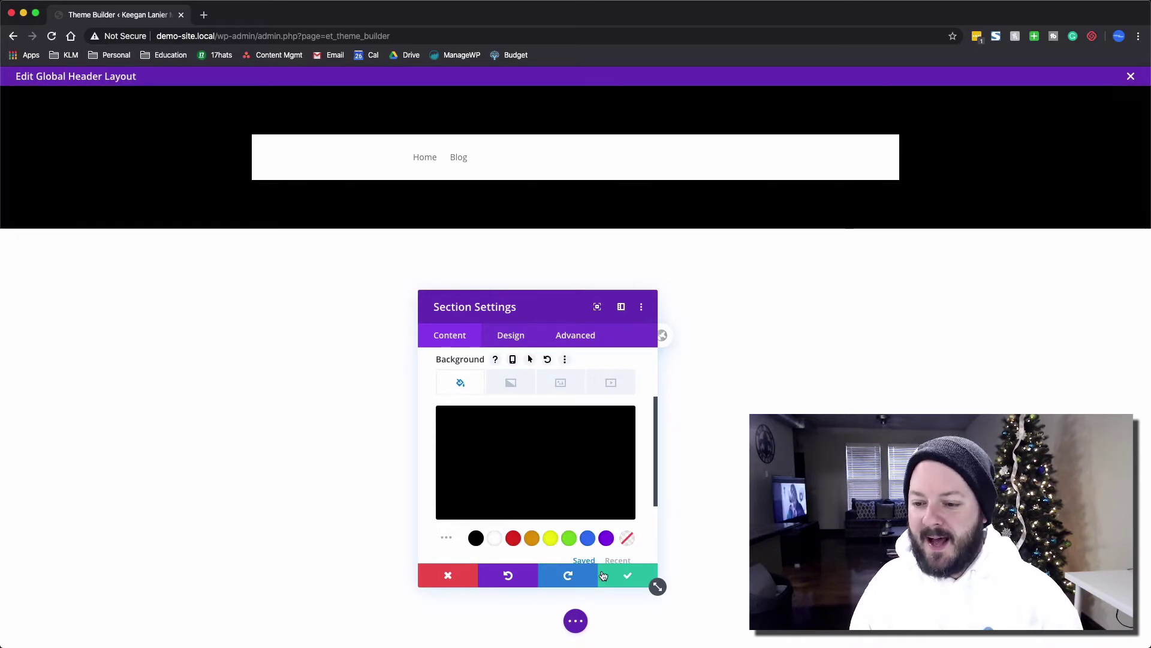
click(627, 575)
Make the header row's background transparent and save the row settings
click(284, 132)
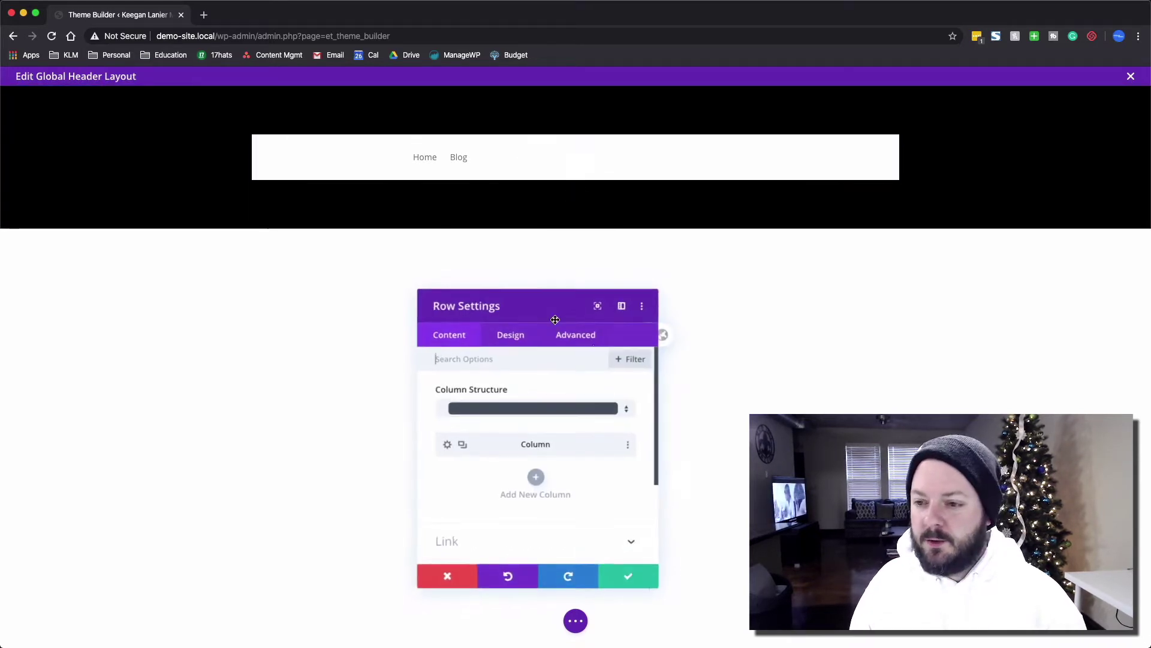
scroll(482, 522, down, 3)
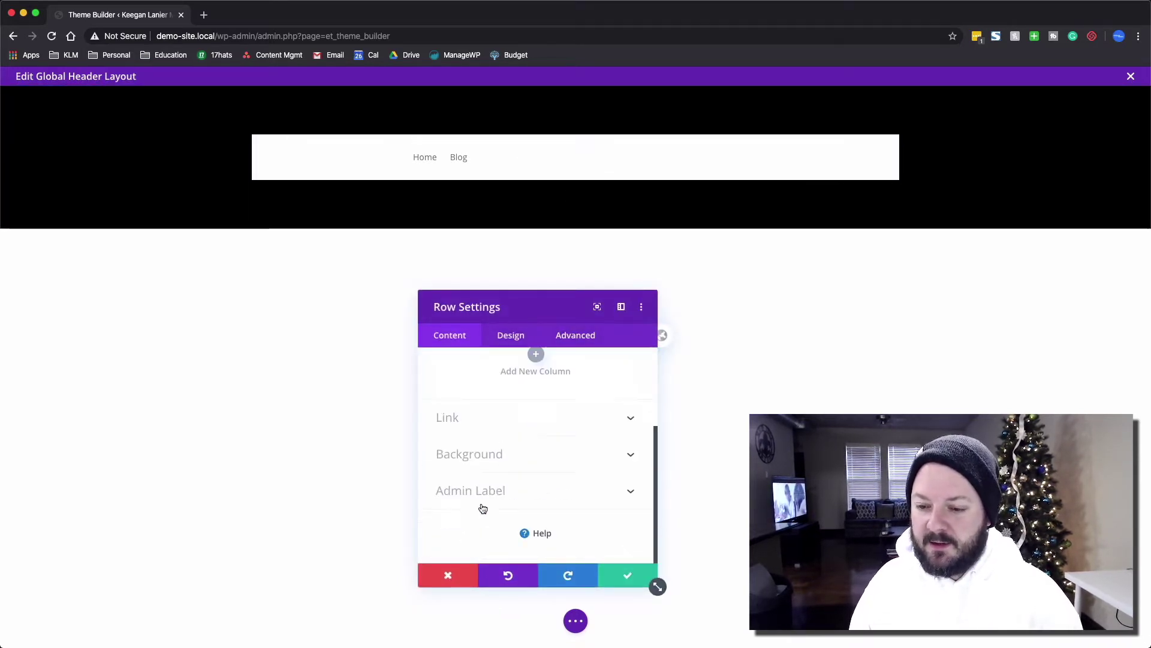
click(498, 455)
scroll(597, 542, down, 4)
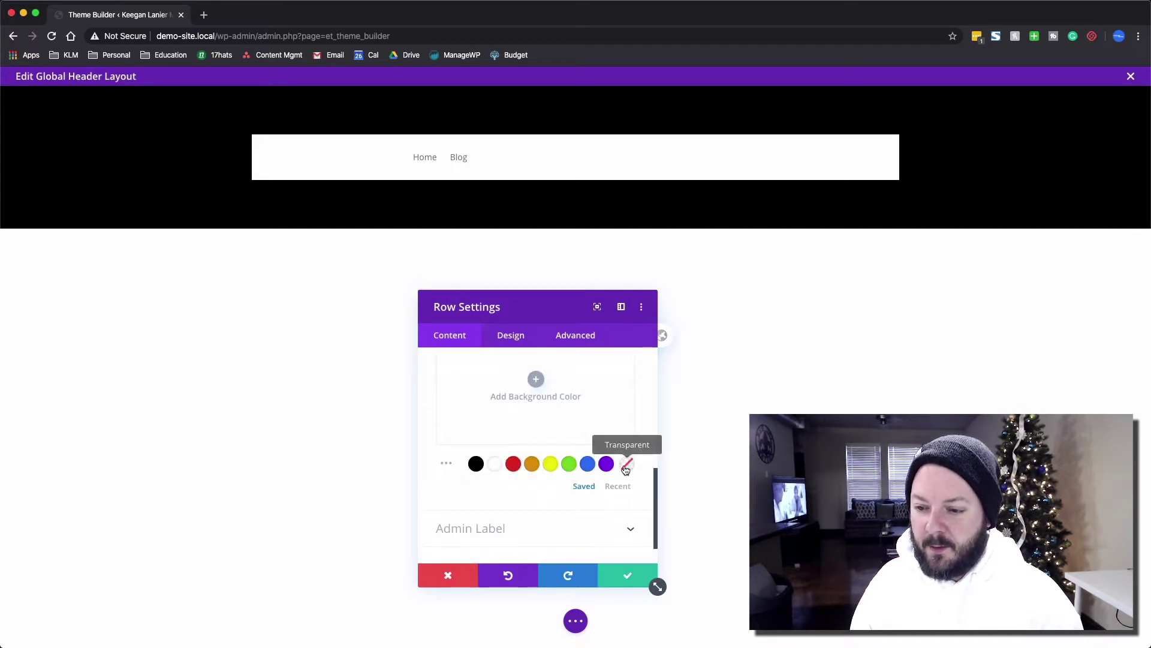
click(627, 463)
right_click(622, 577)
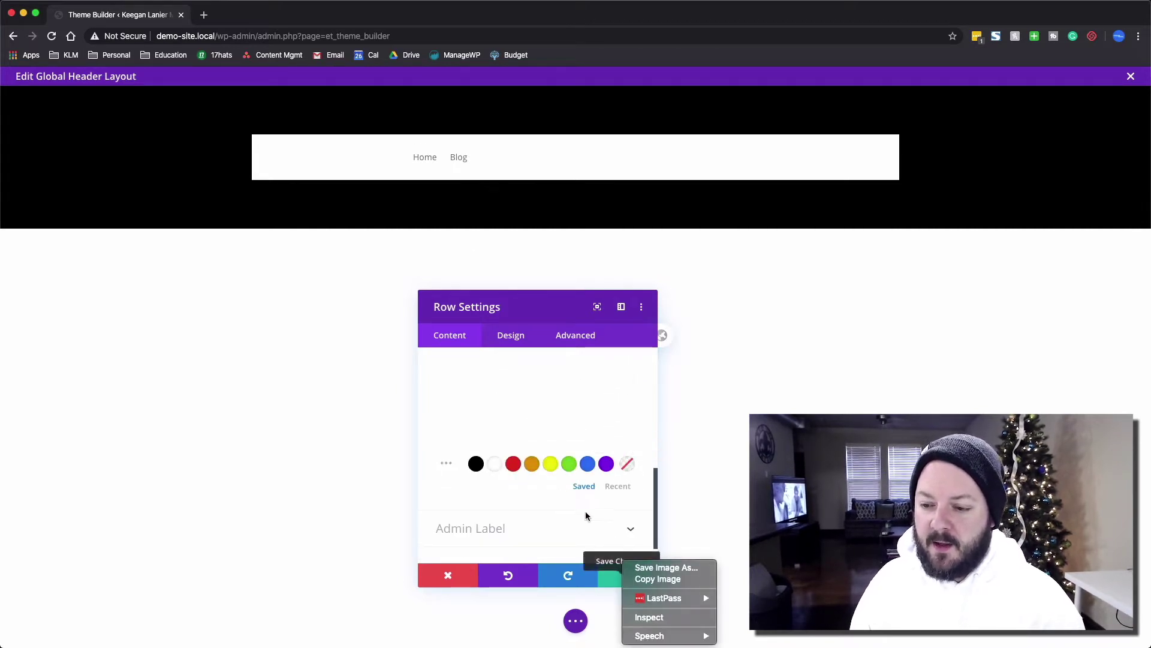
click(607, 579)
click(617, 579)
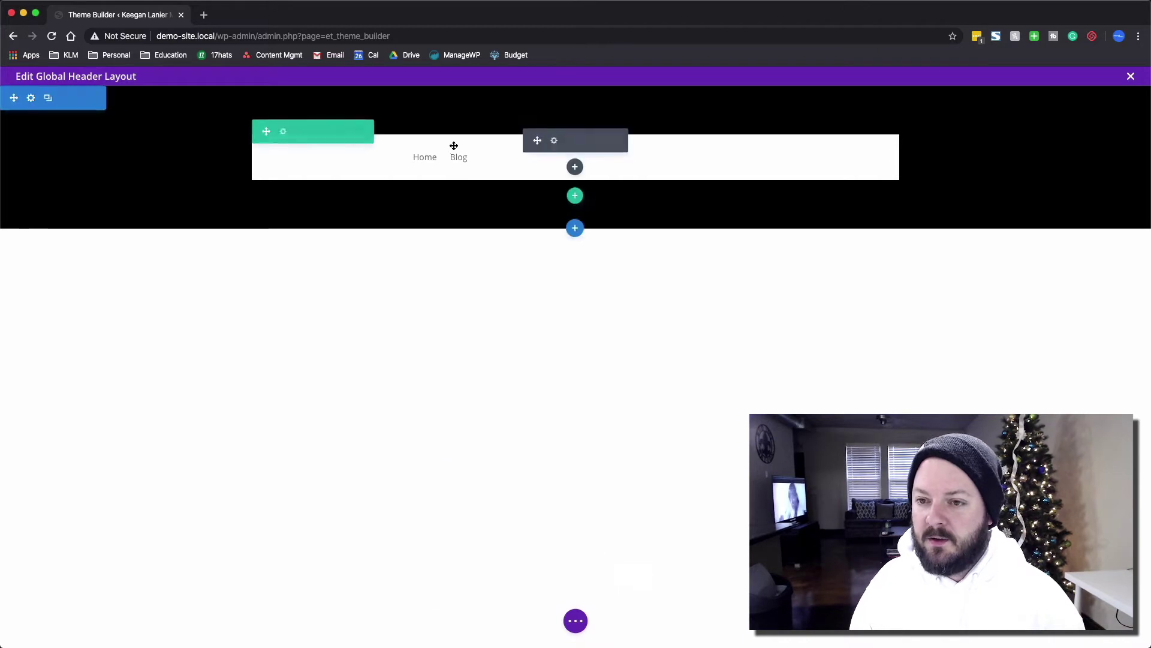
Set the Menu module's background colour to transparent
click(553, 140)
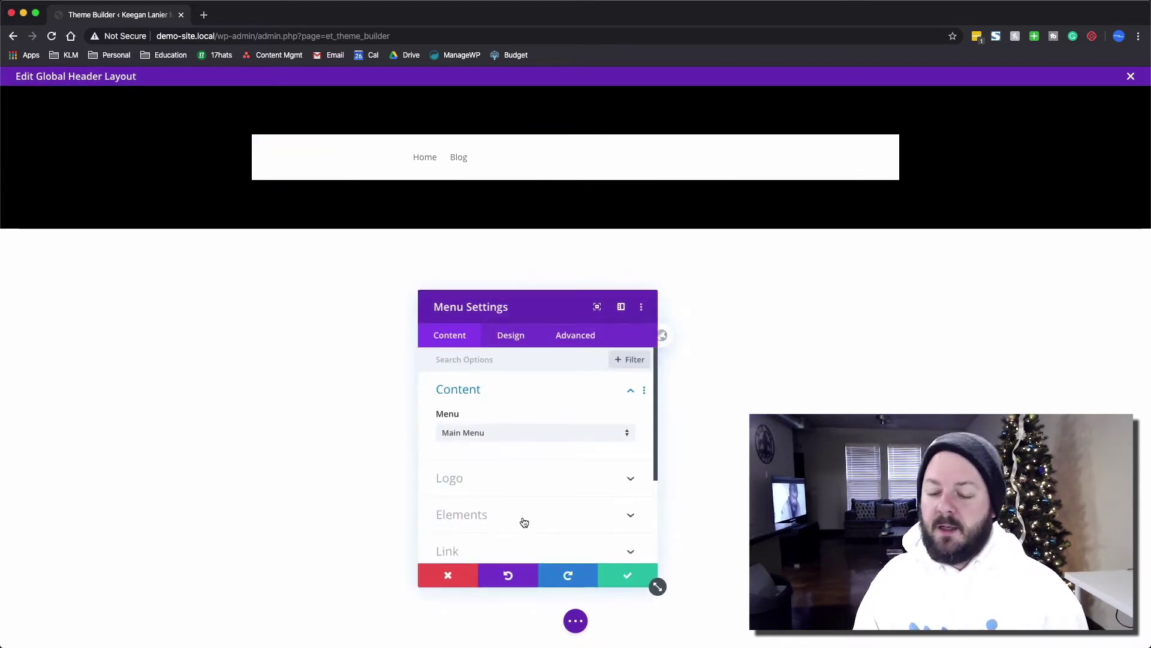
scroll(521, 516, down, 3)
click(514, 472)
click(514, 470)
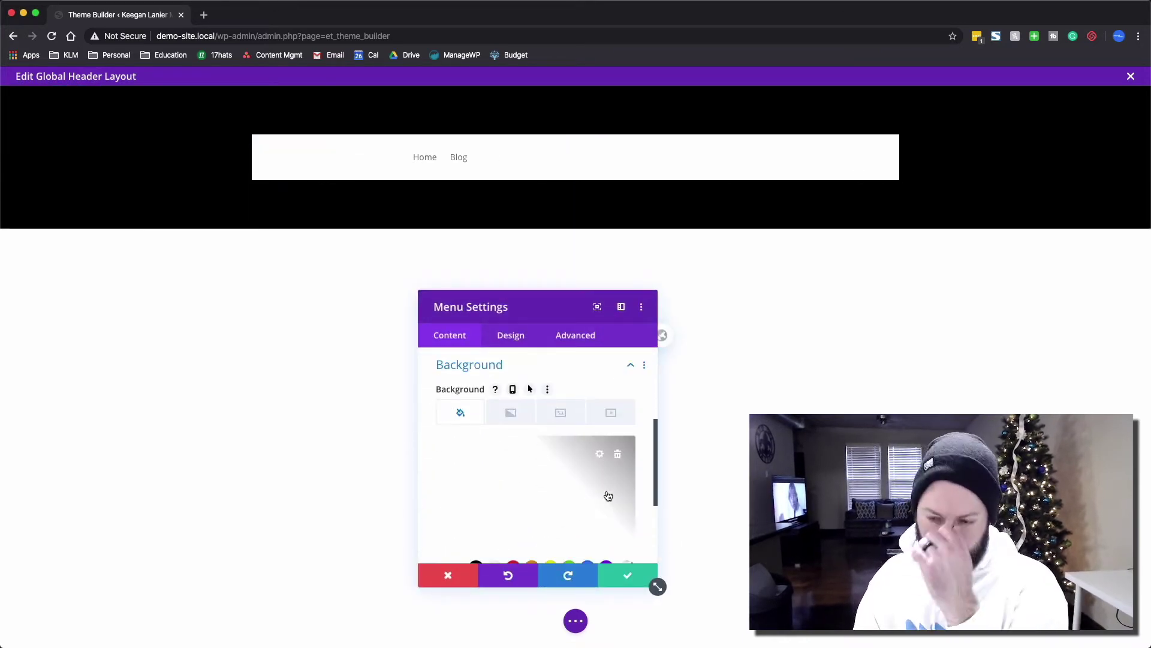
scroll(606, 494, down, 2)
click(624, 501)
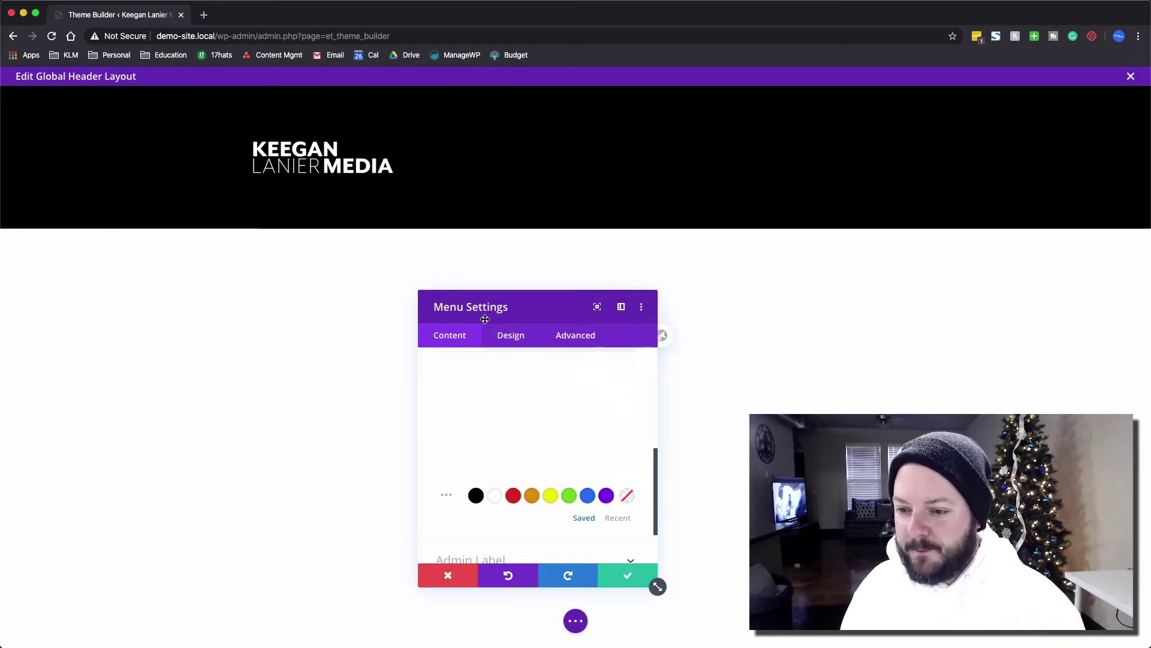
Make the menu text white at 61% opacity, turning solid white on hover
click(513, 339)
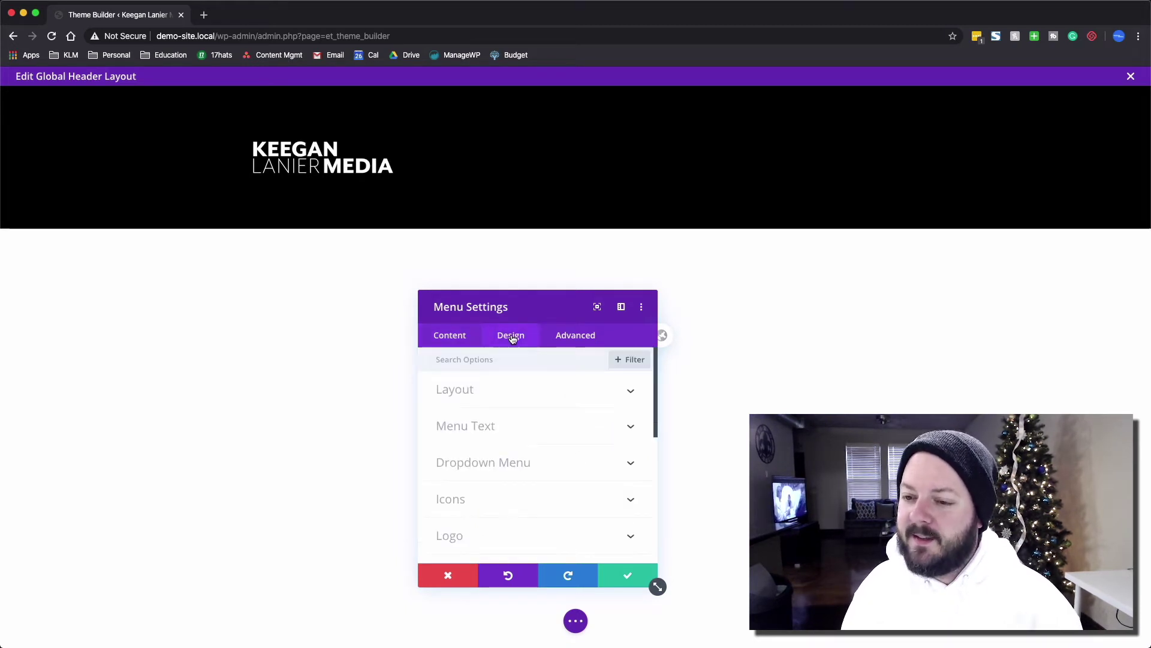
click(490, 427)
scroll(490, 427, down, 3)
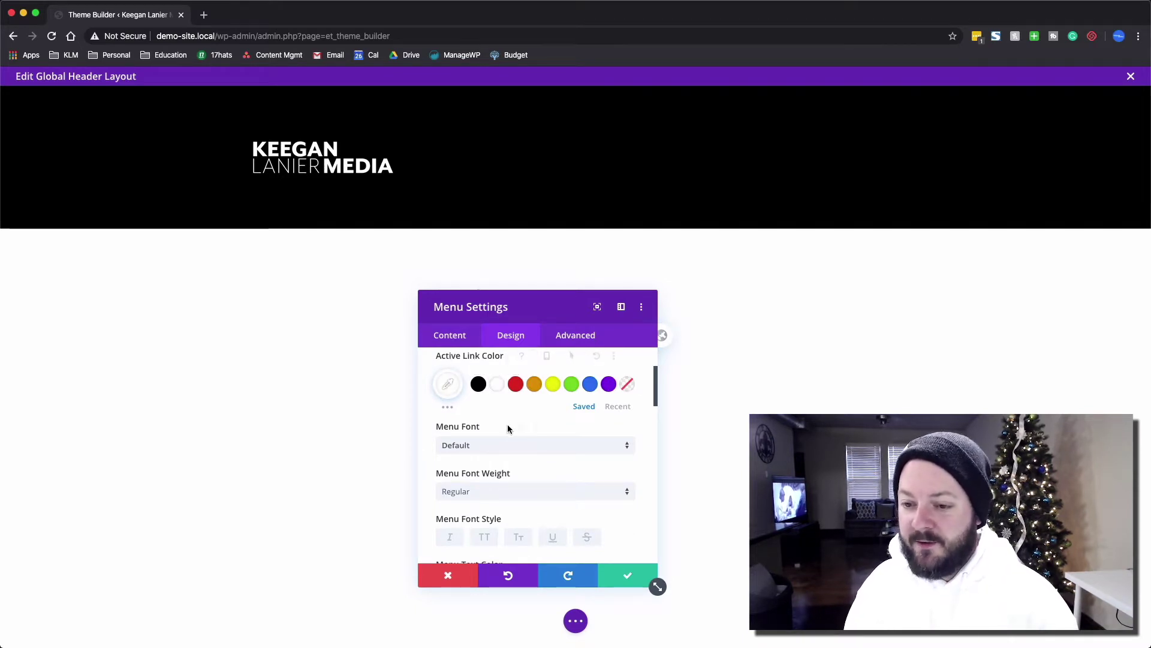
scroll(507, 424, down, 3)
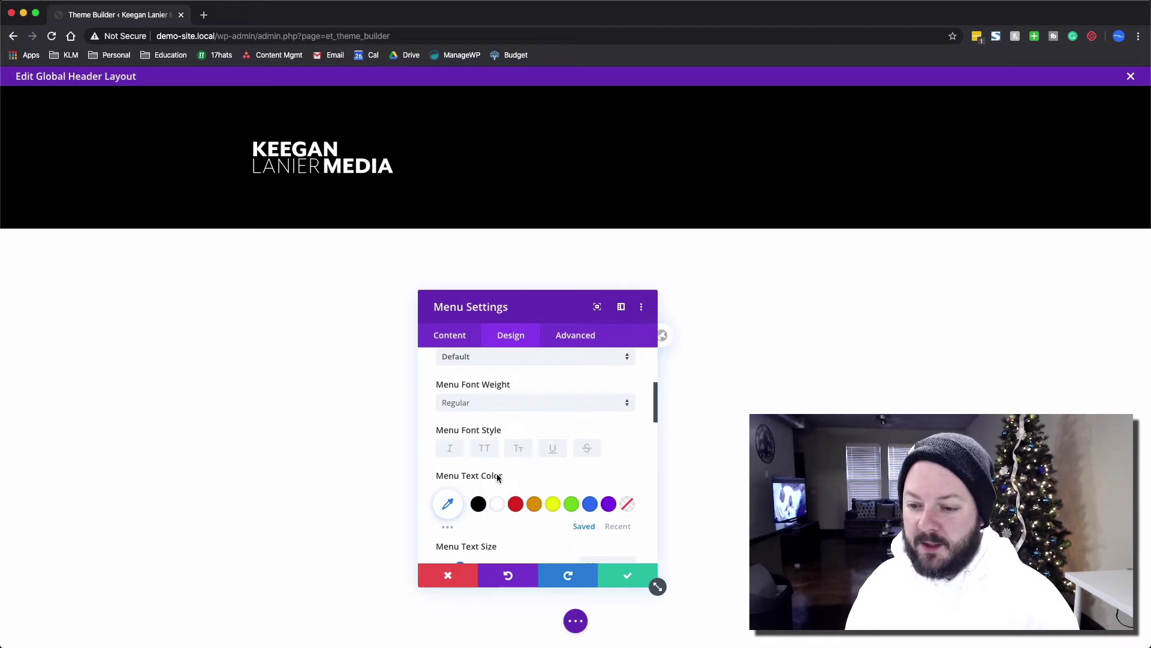
click(548, 475)
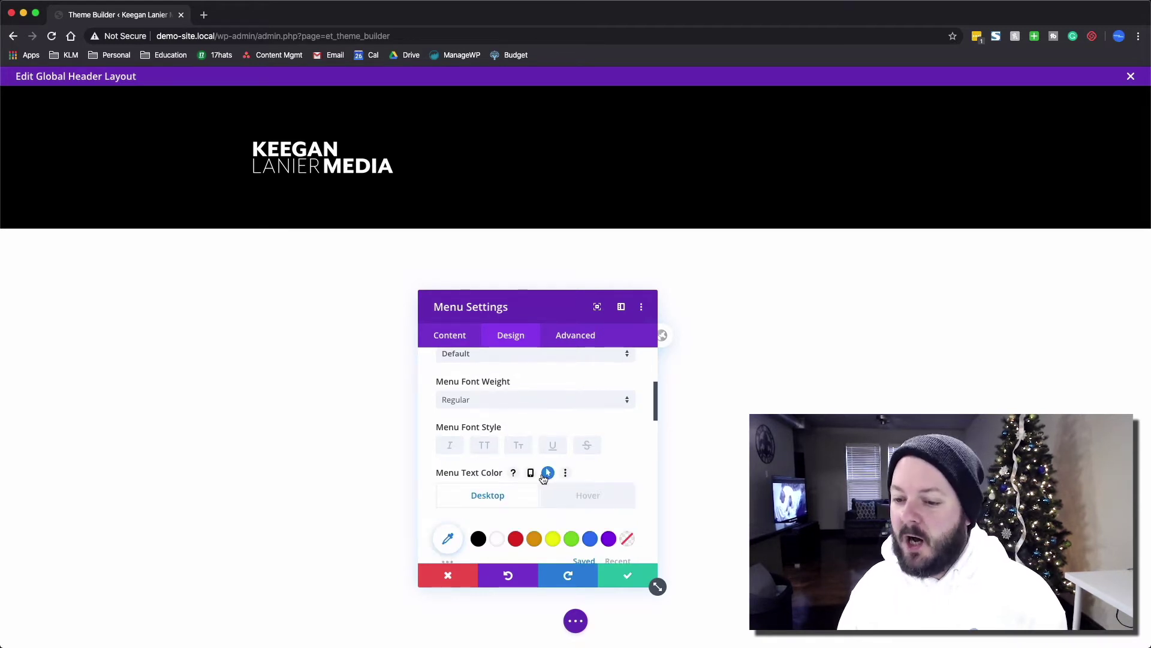
scroll(546, 478, down, 3)
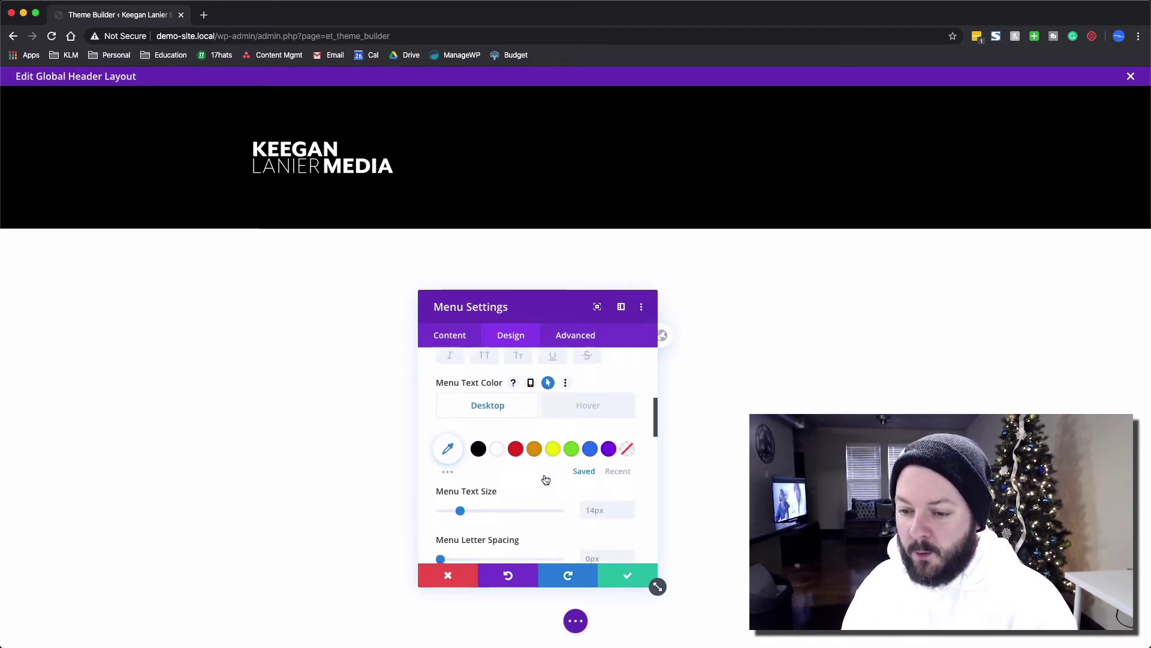
click(445, 442)
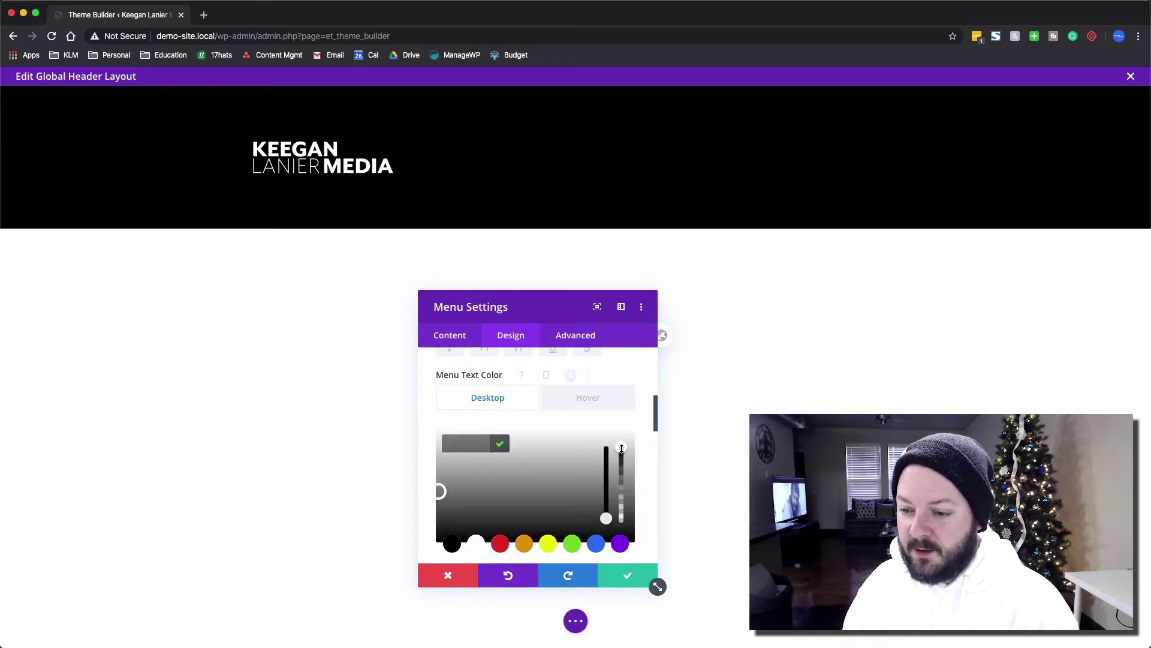
click(474, 547)
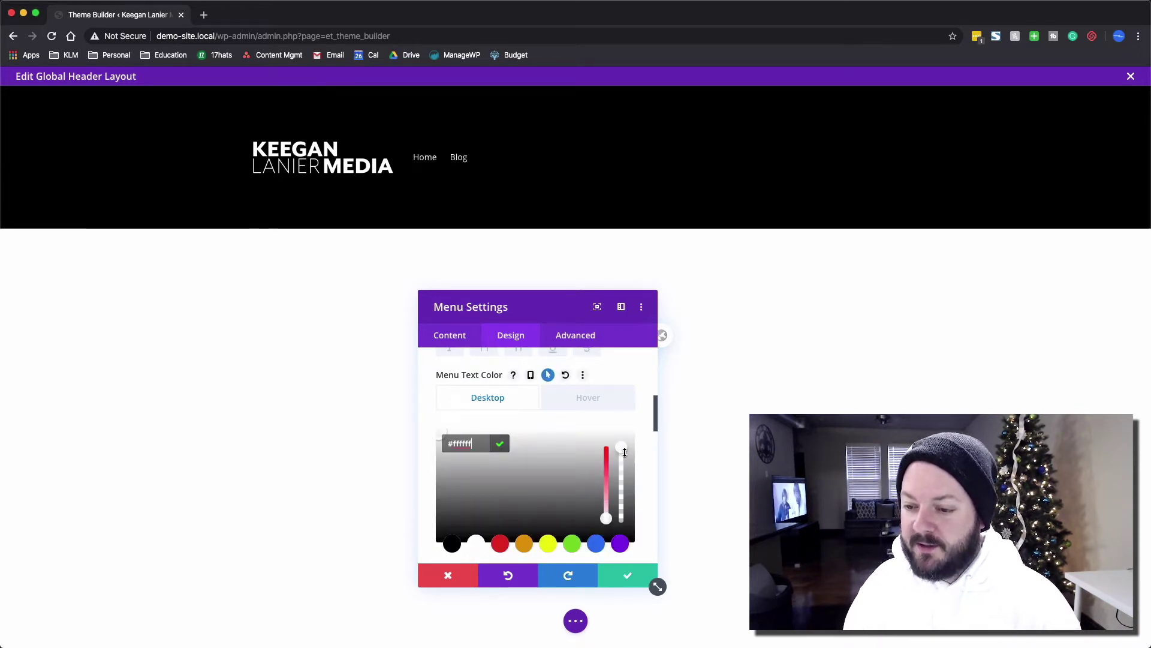
click(622, 489)
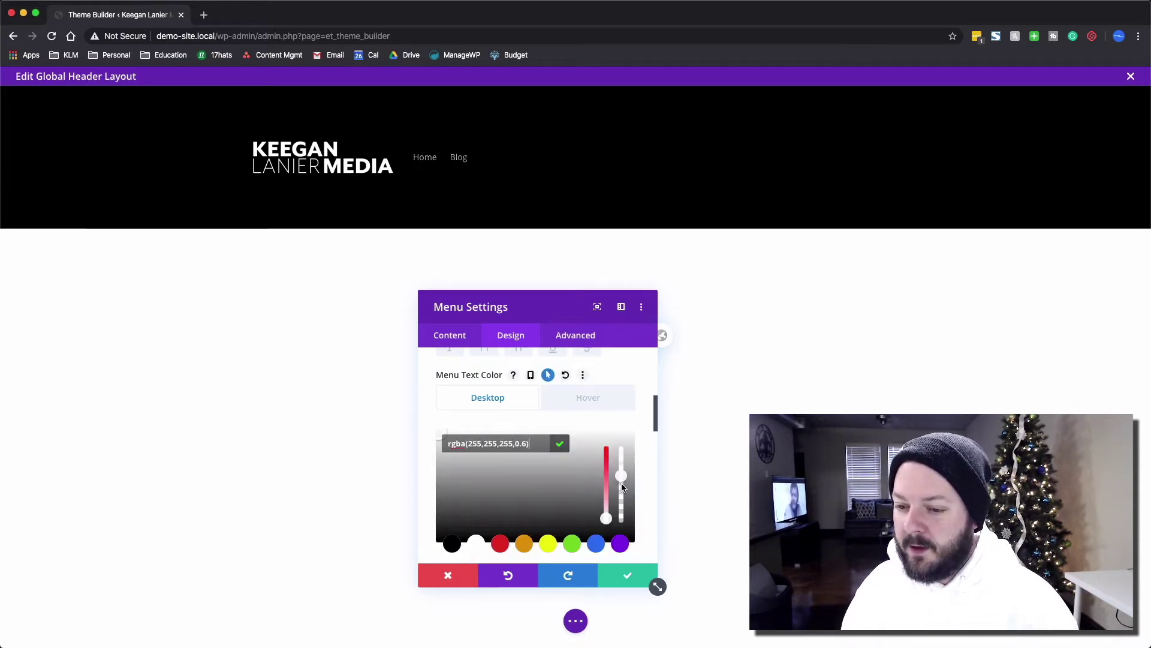
click(594, 400)
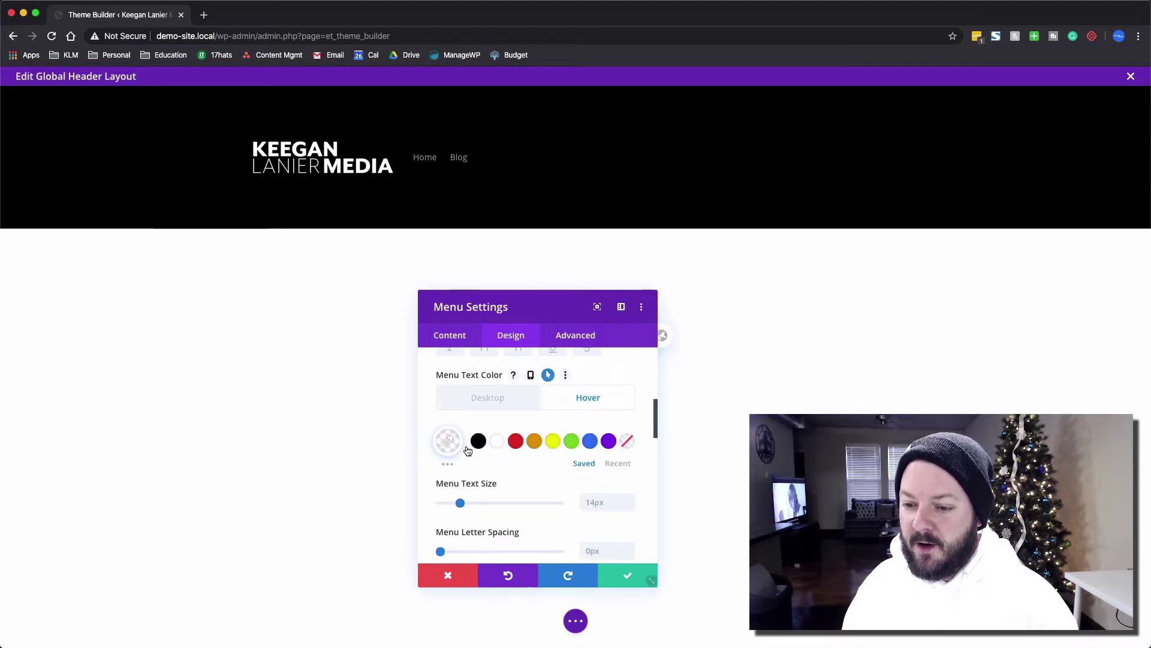
click(498, 444)
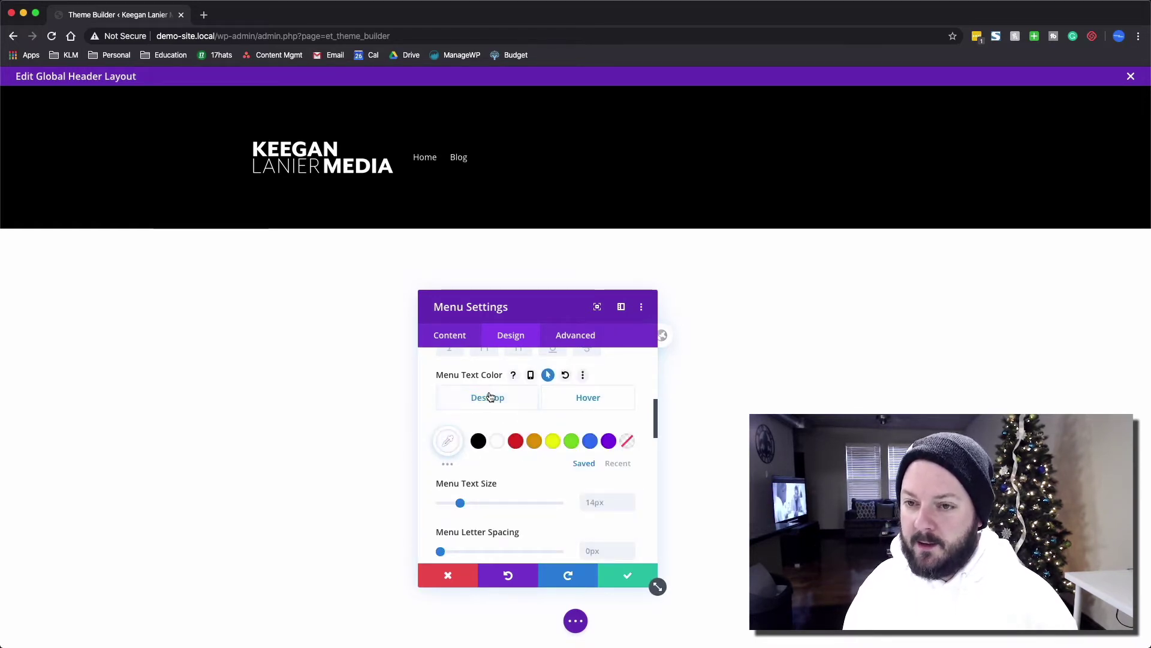
click(590, 401)
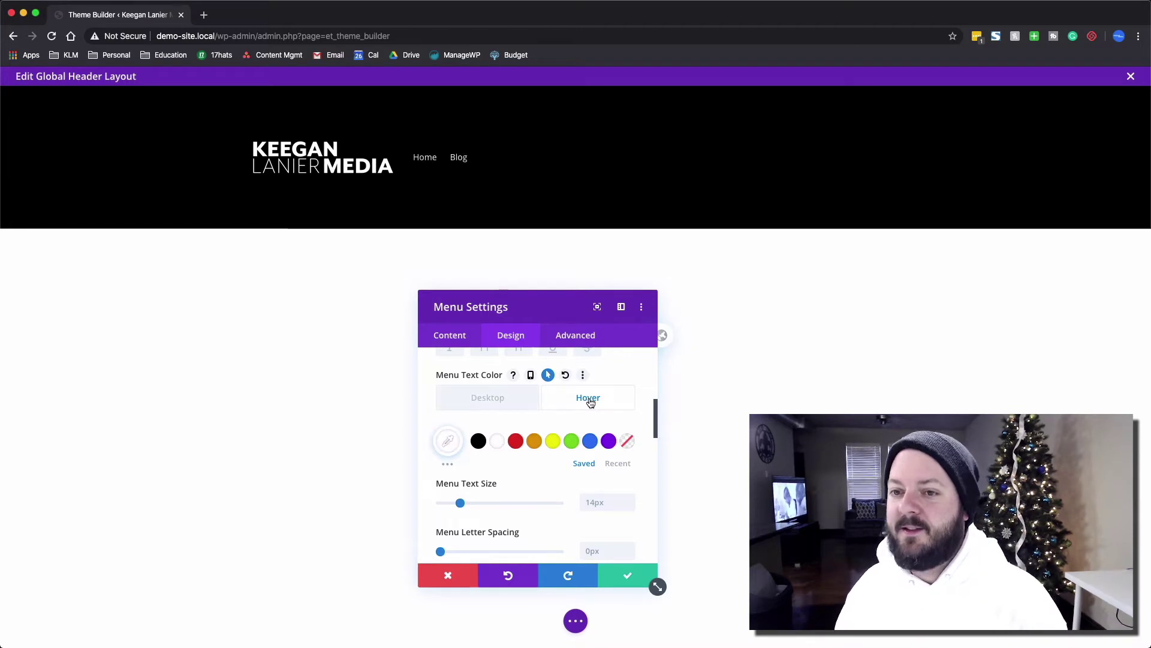
click(514, 400)
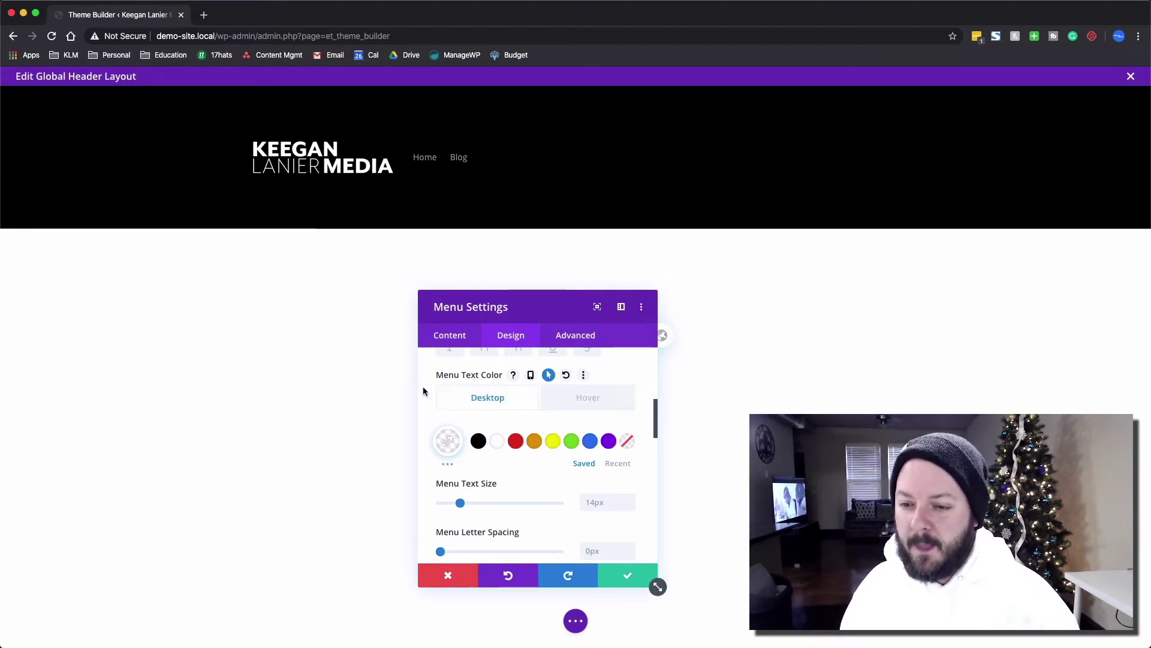
Set the menu font to Poppins Light at 17px and save the menu settings
scroll(545, 465, up, 3)
scroll(543, 461, up, 3)
scroll(486, 496, down, 3)
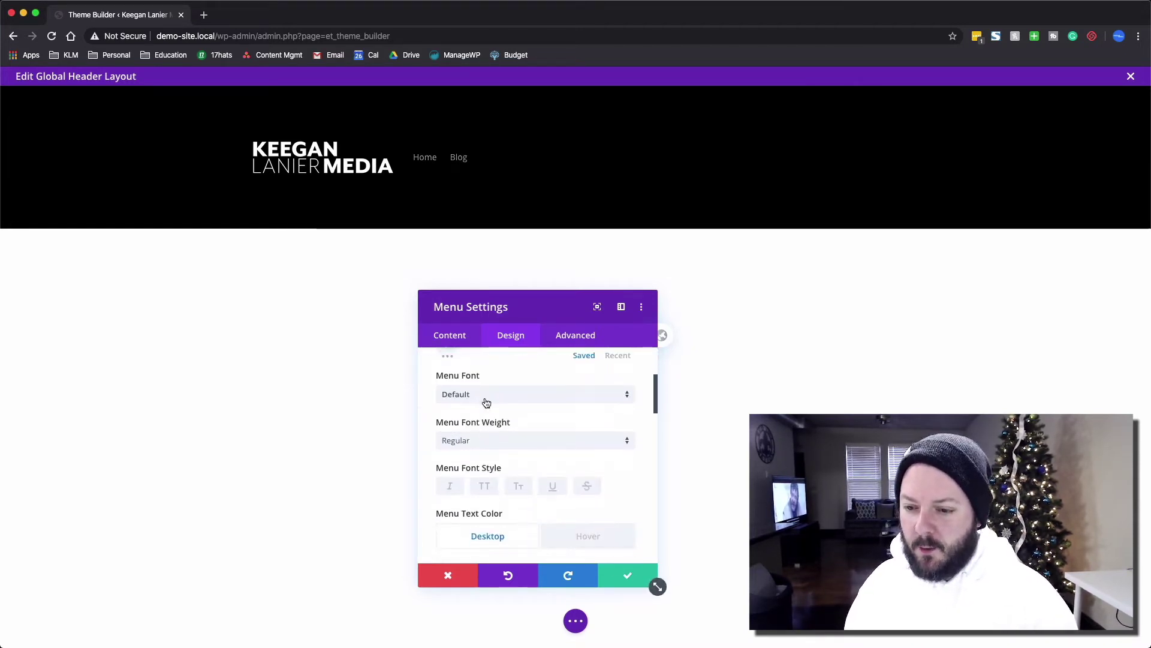
click(475, 393)
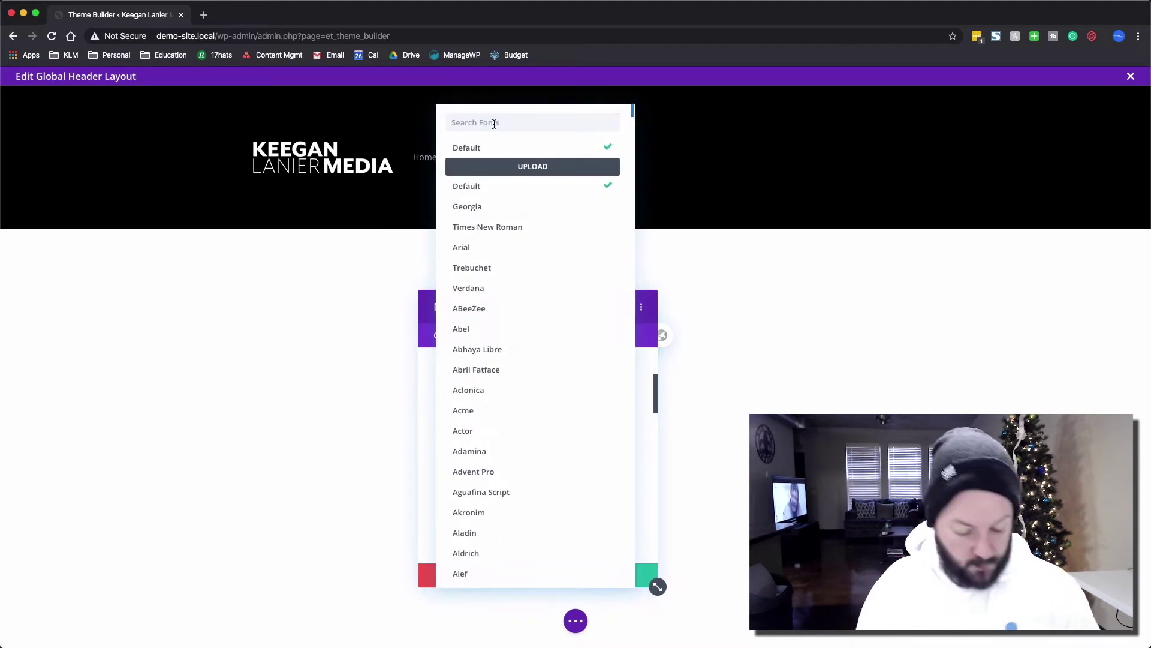
click(494, 124)
text(poppins)
click(476, 148)
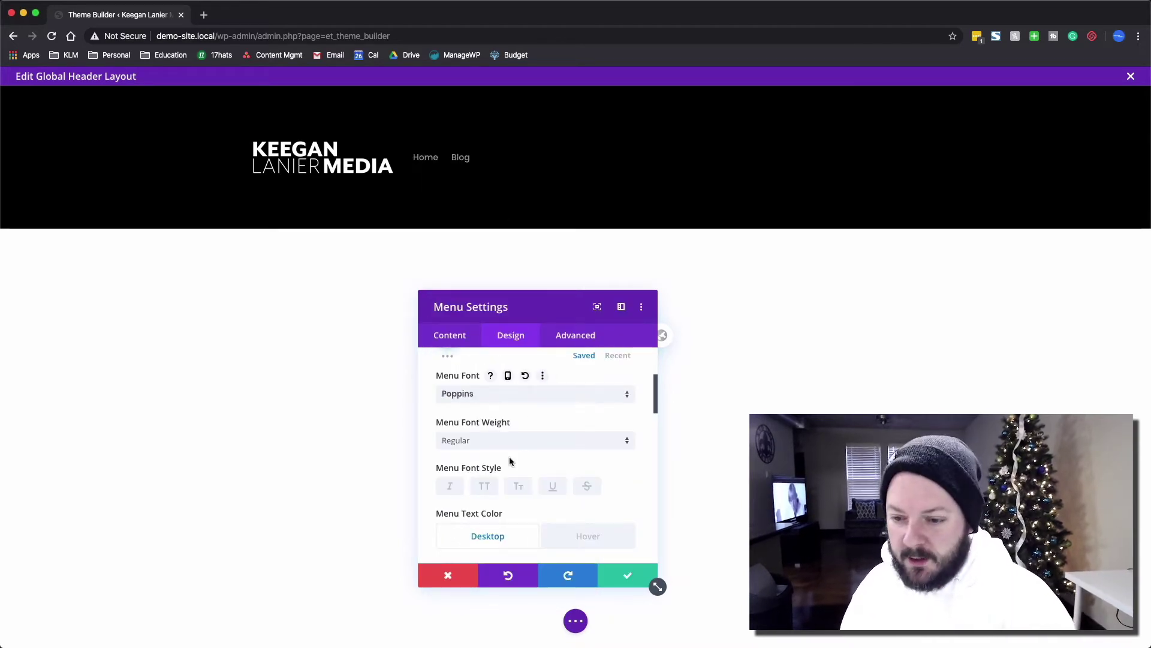
scroll(504, 482, down, 3)
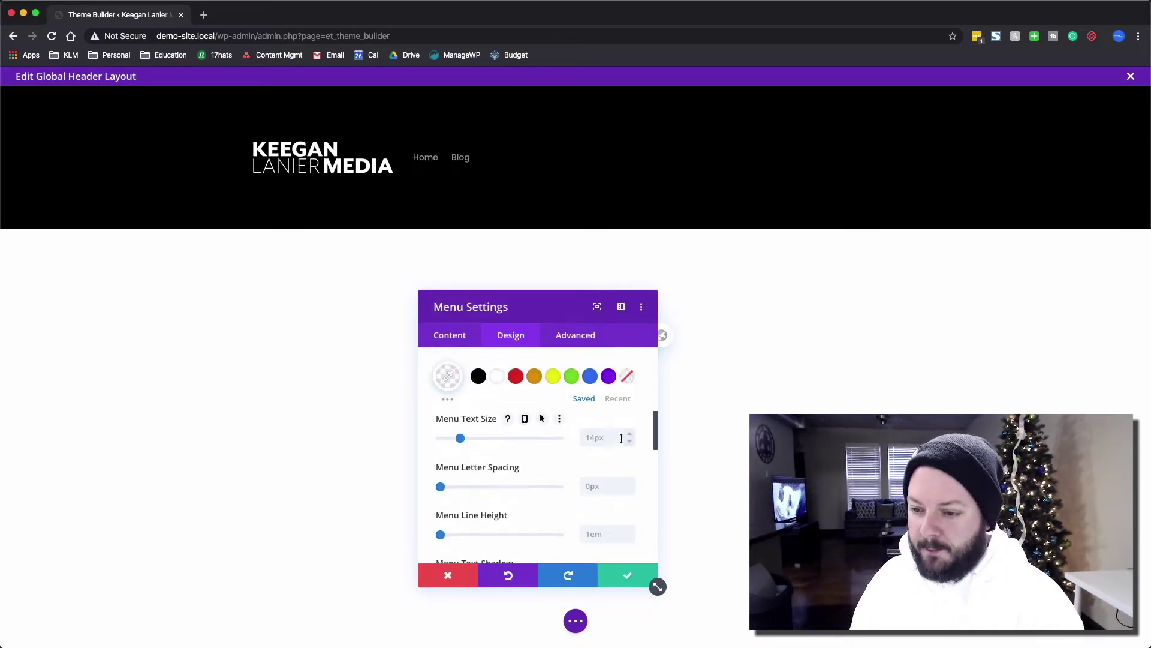
click(629, 436)
key(Up)
key(Up)
key(Up)
key(Up)
scroll(530, 398, up, 3)
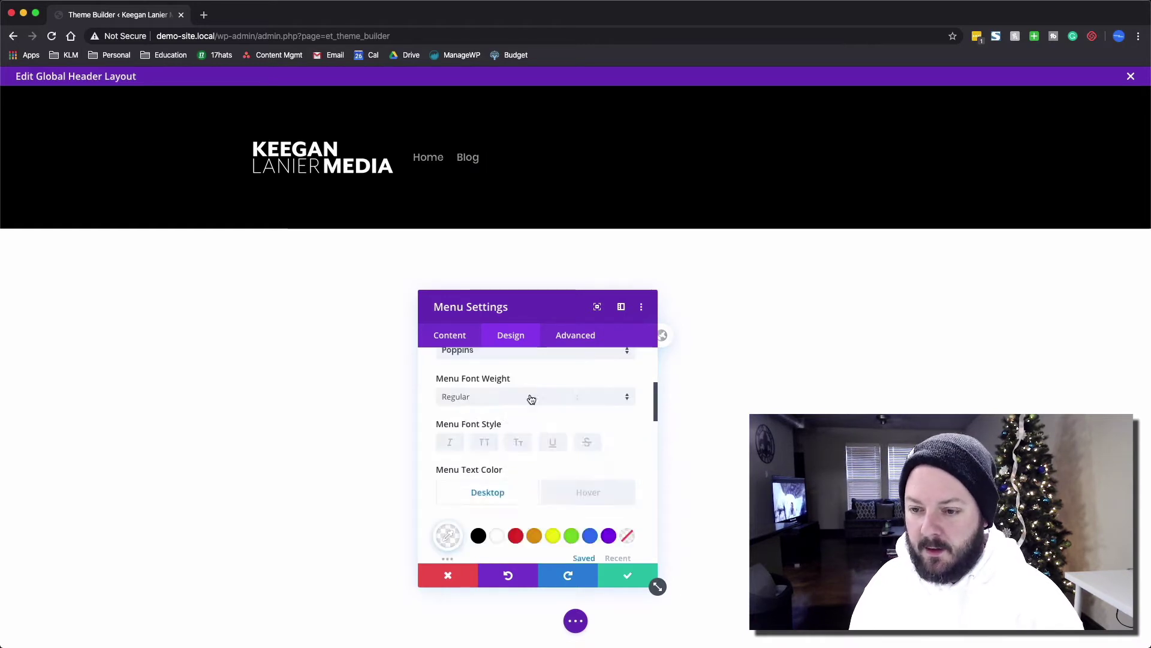
click(516, 399)
click(540, 445)
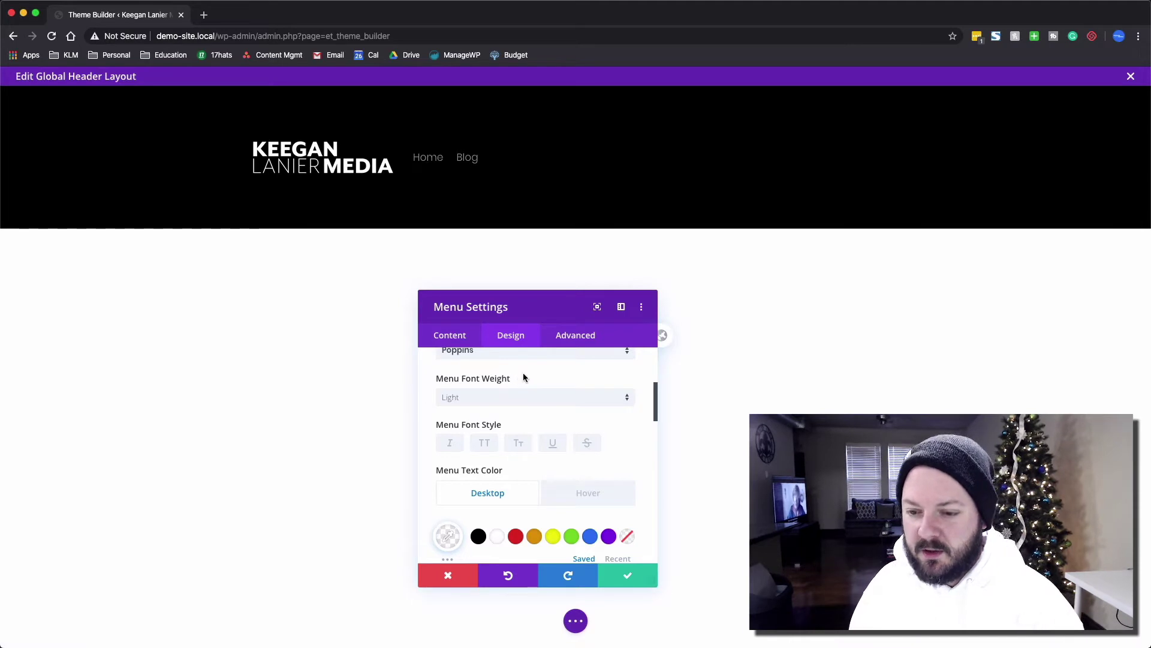
scroll(539, 411, down, 3)
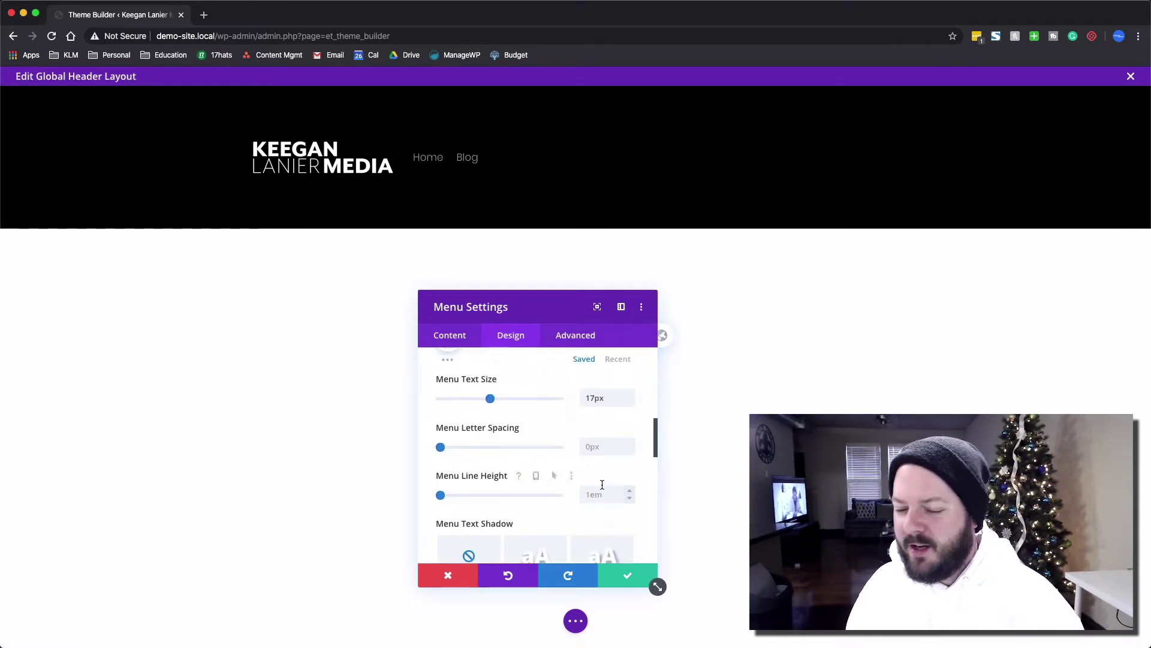
click(627, 575)
Set the header row's width and max width to 100%
click(274, 128)
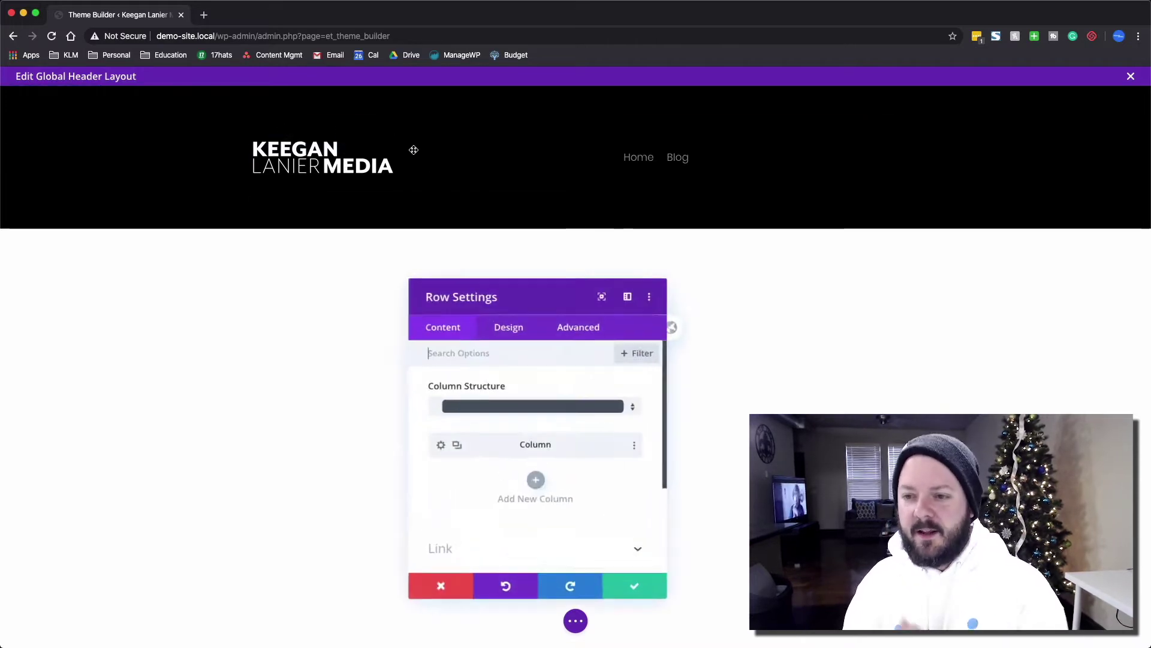
click(514, 339)
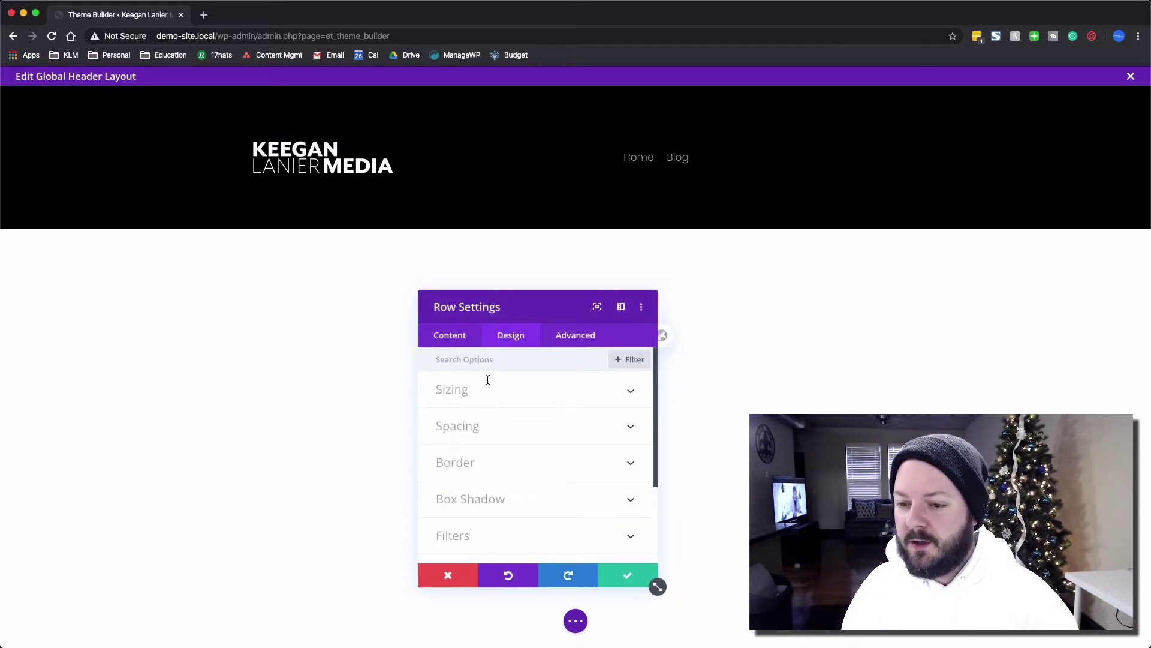
click(466, 394)
scroll(559, 493, down, 3)
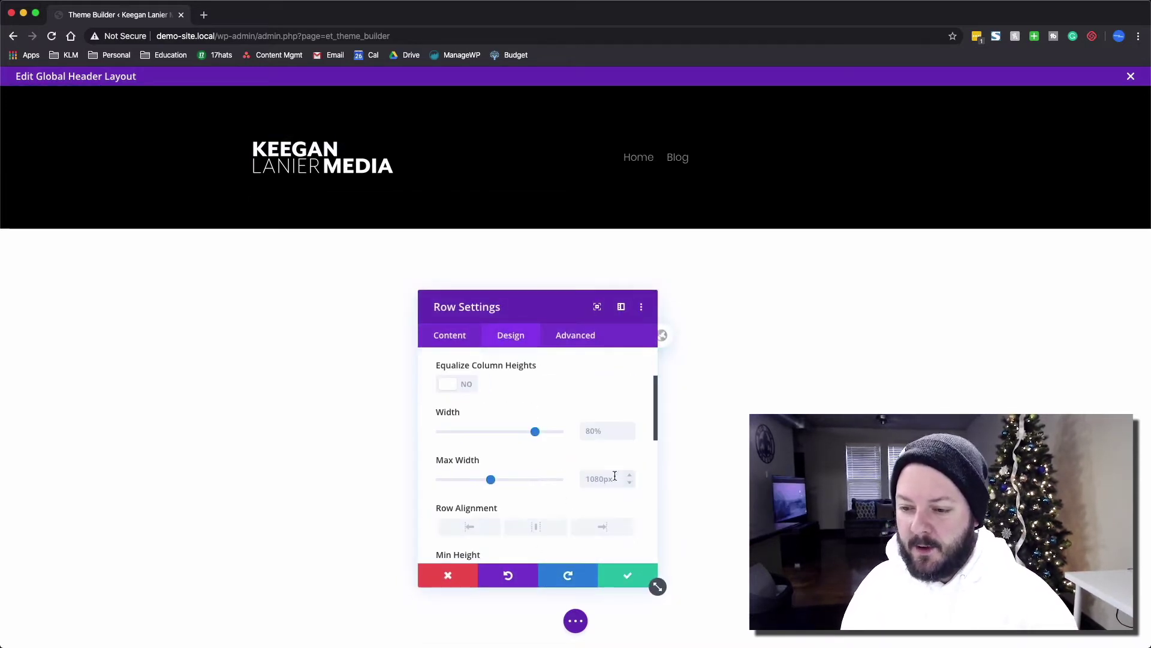
click(615, 475)
text(100%)
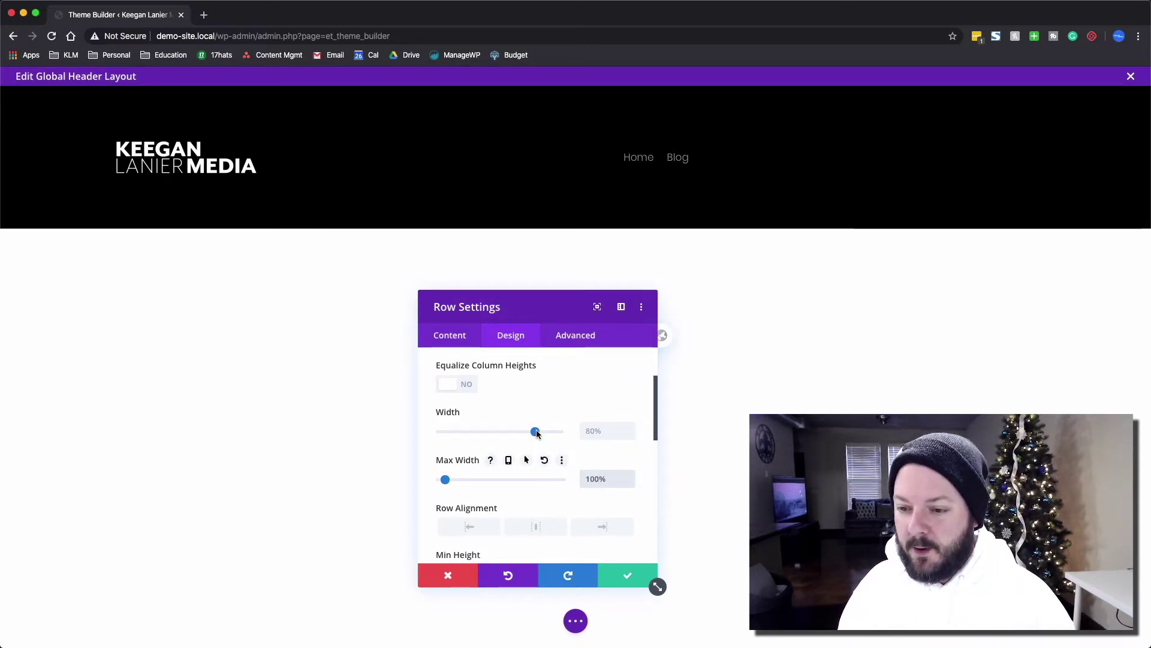
drag(536, 434, 604, 427)
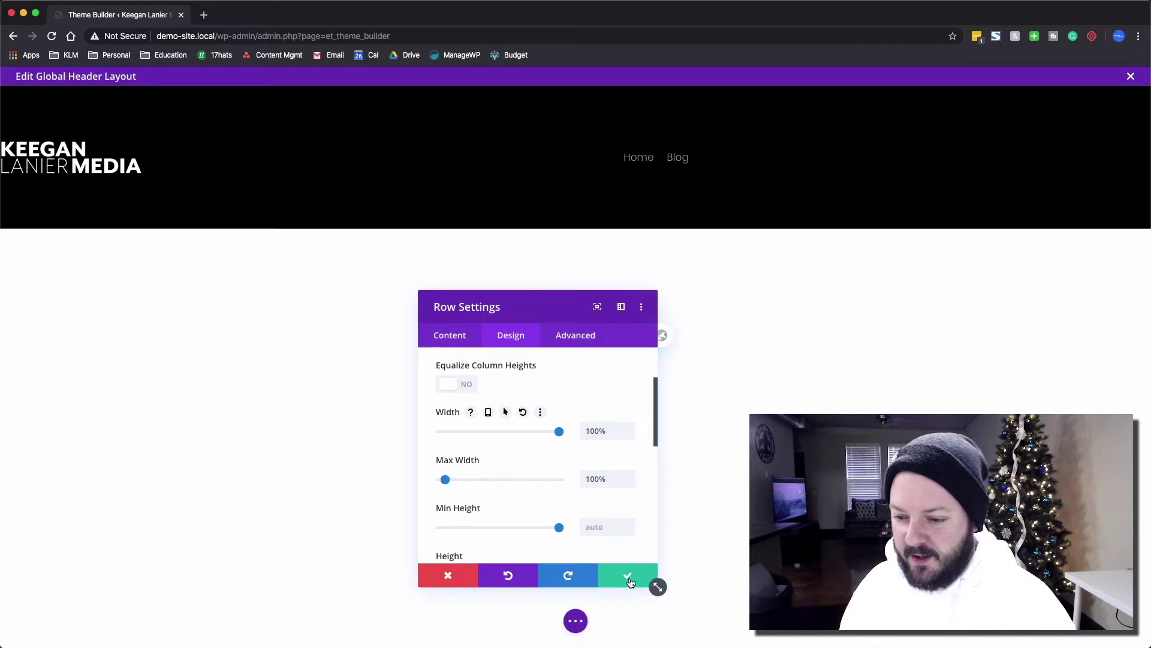
scroll(494, 364, up, 5)
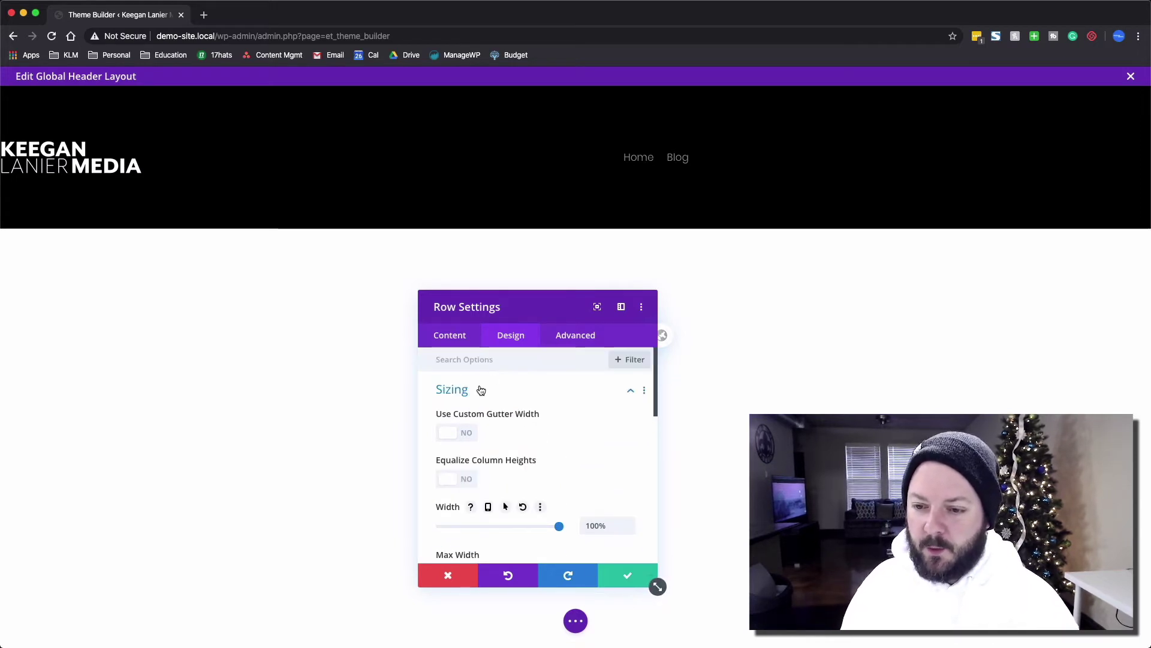
click(482, 390)
Give the header row 5% padding on the left and right
click(483, 438)
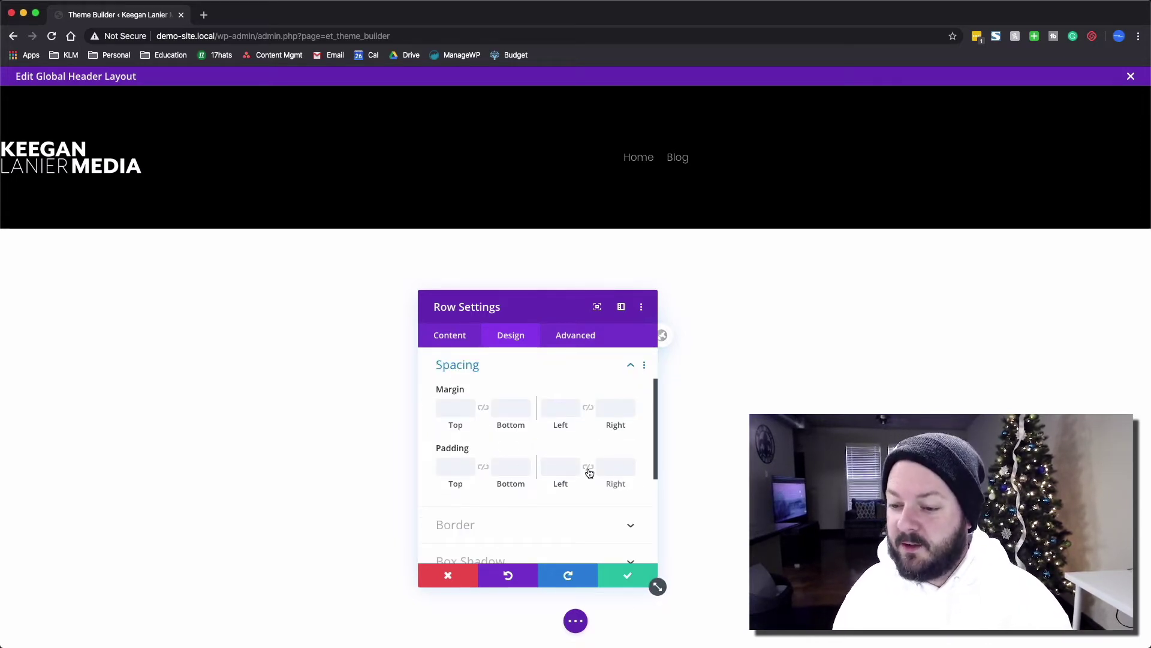
click(560, 469)
text(5)
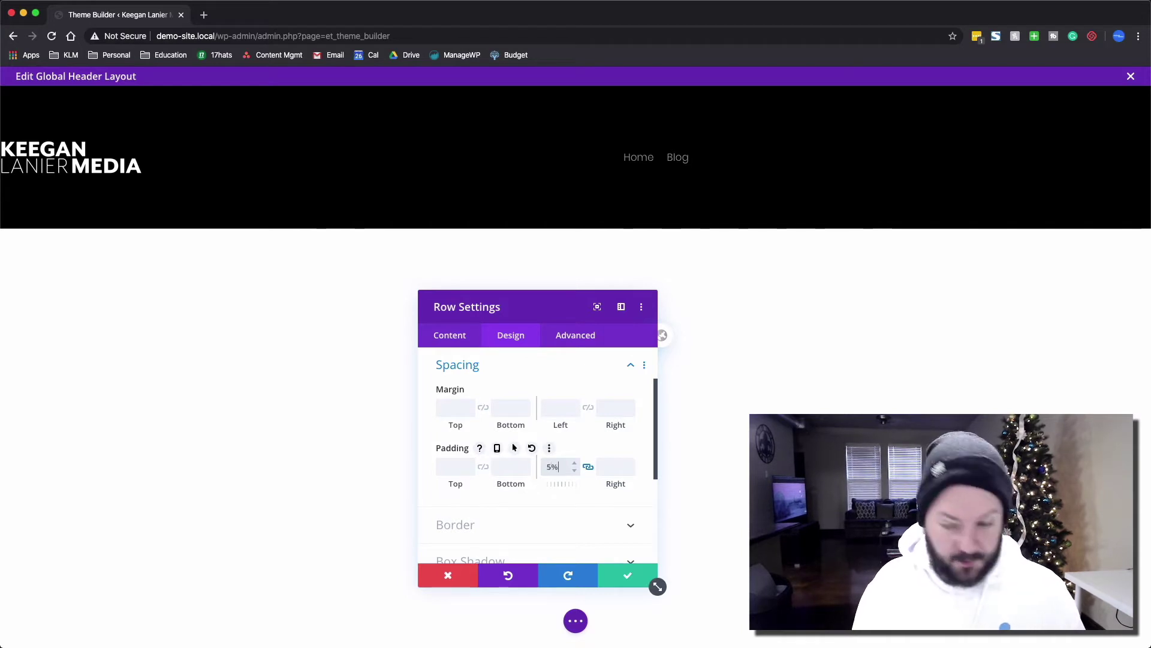
click(322, 334)
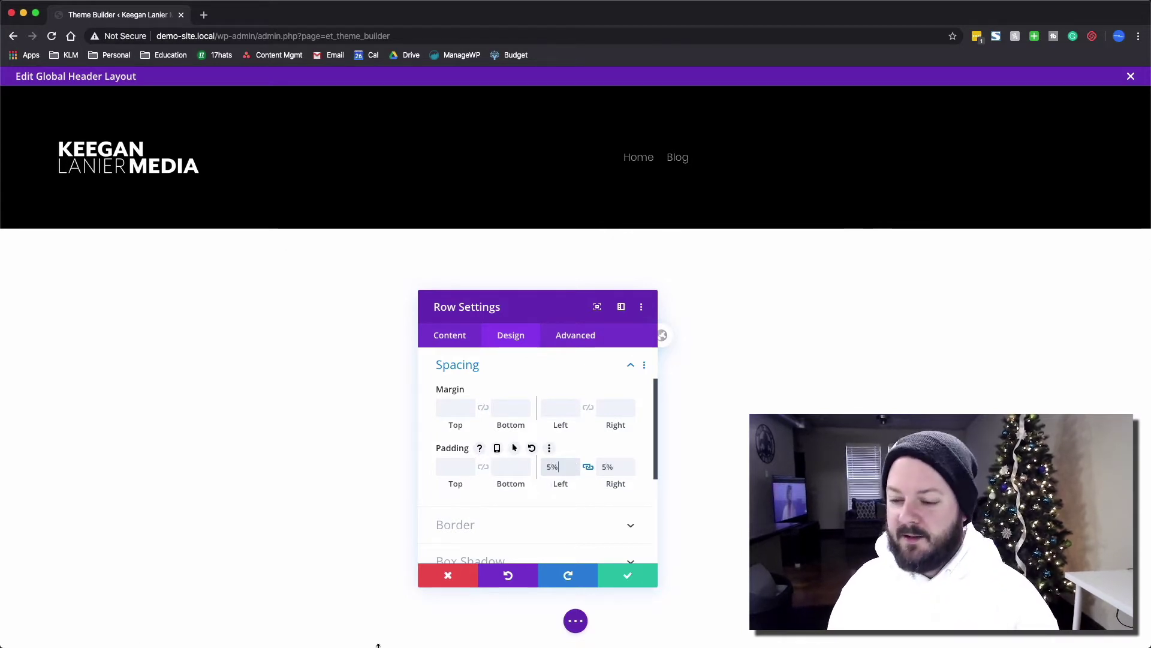
Toggle the menu's Text Alignment among left, right and center, then close the menu settings
click(626, 576)
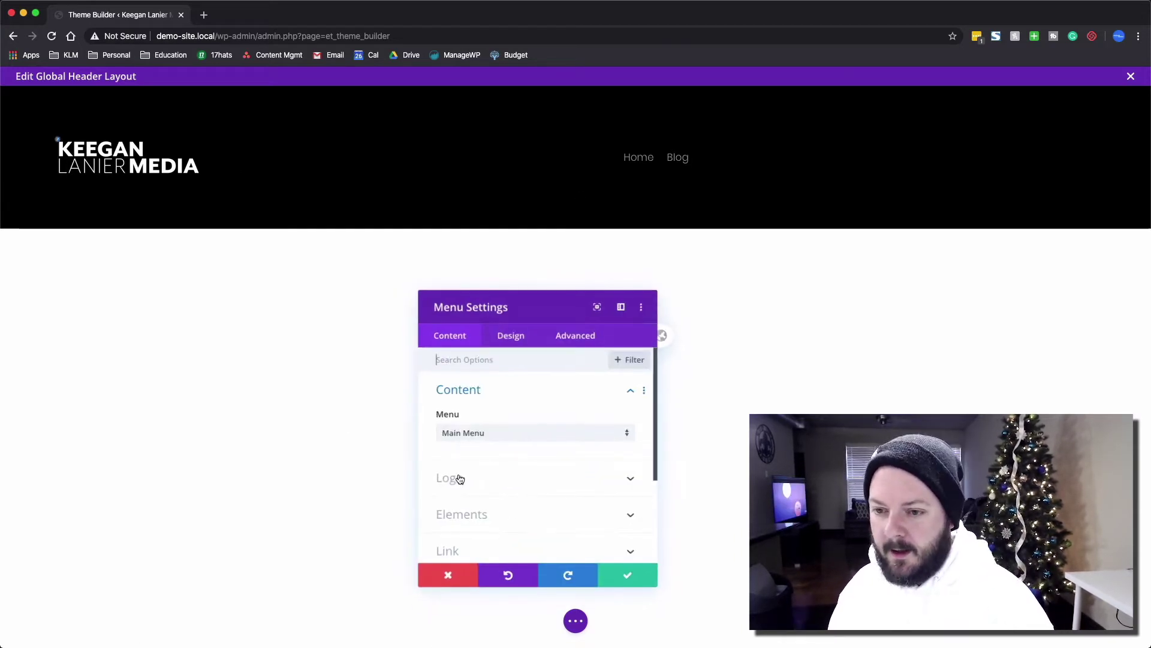
click(522, 341)
click(507, 424)
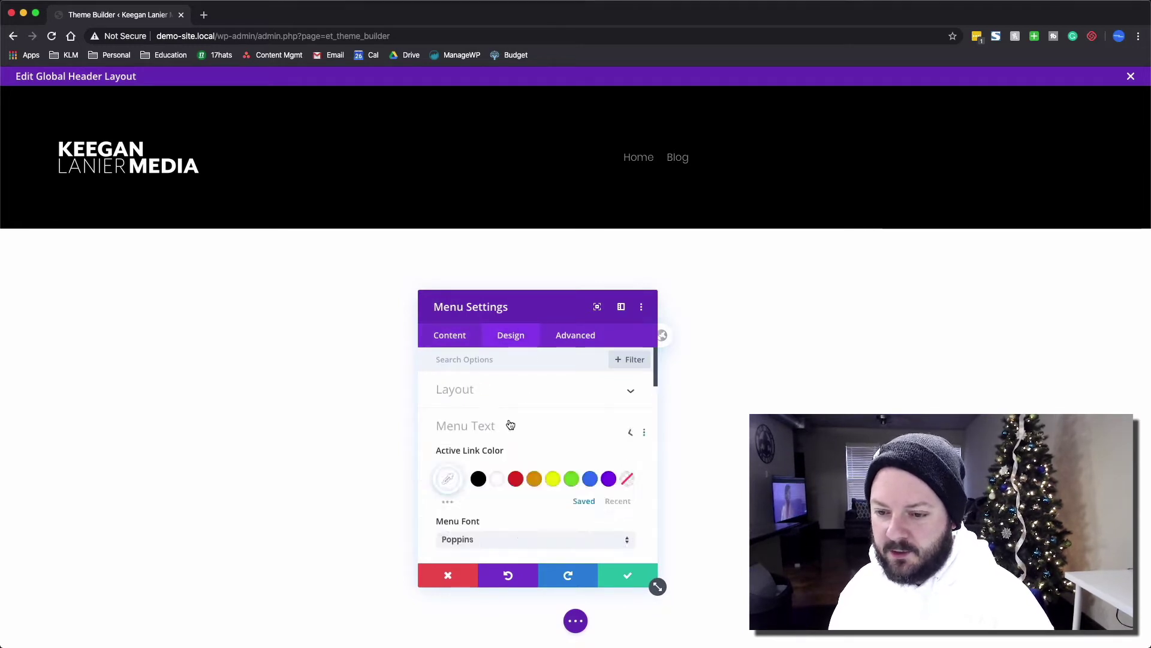
scroll(527, 450, down, 6)
click(461, 418)
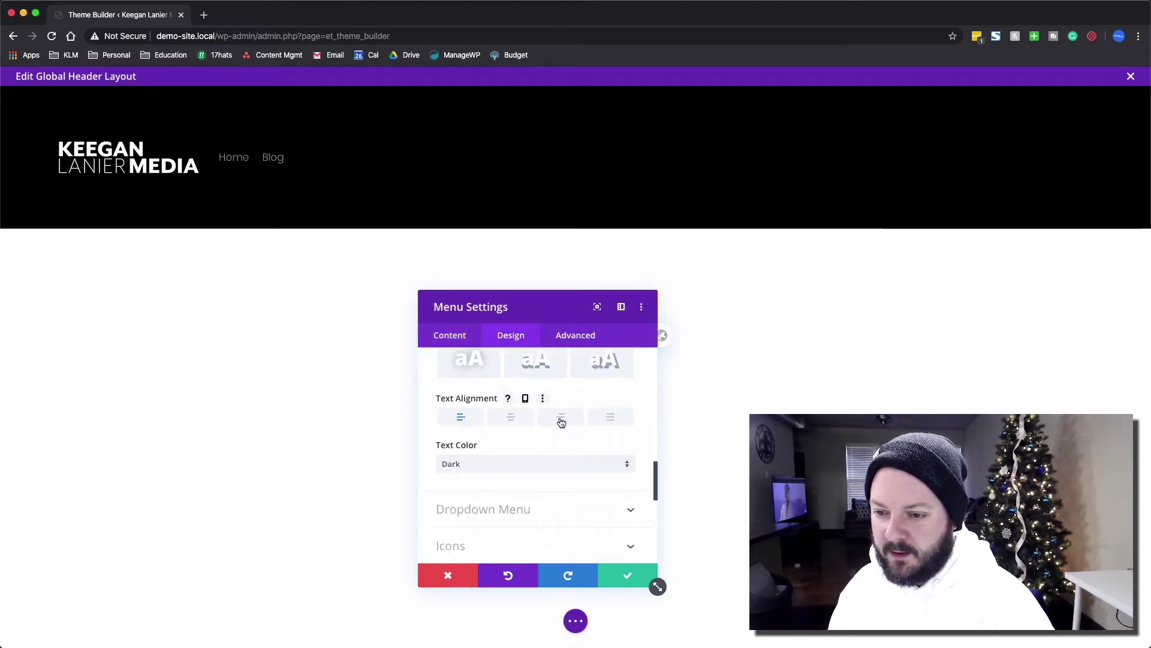
click(561, 419)
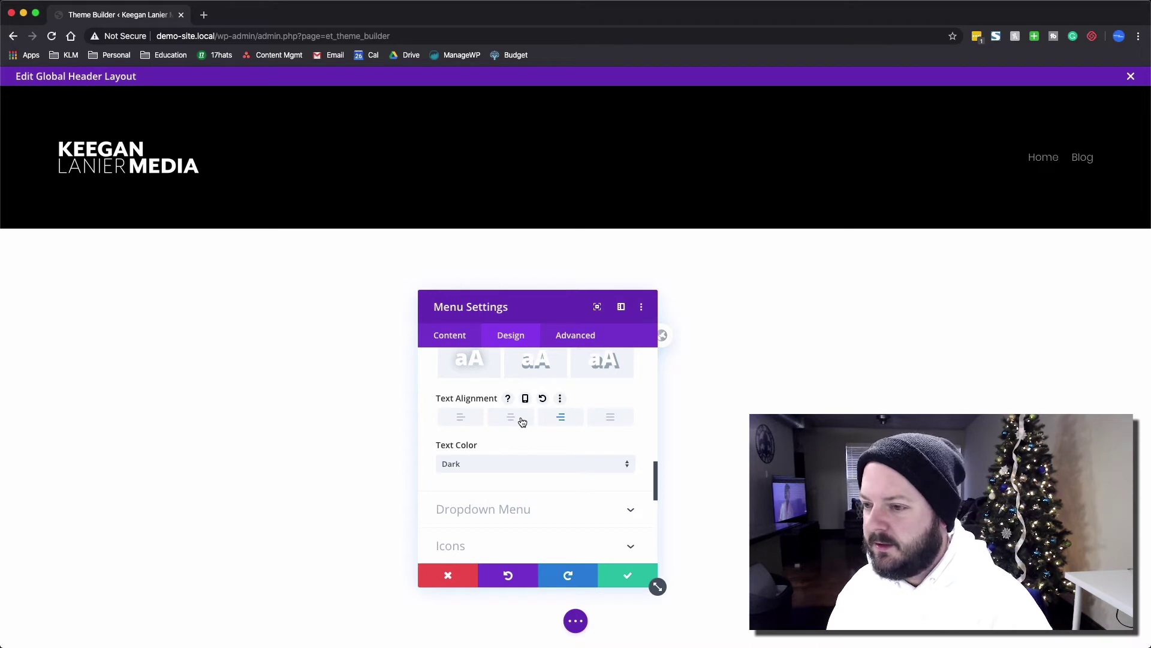
click(511, 419)
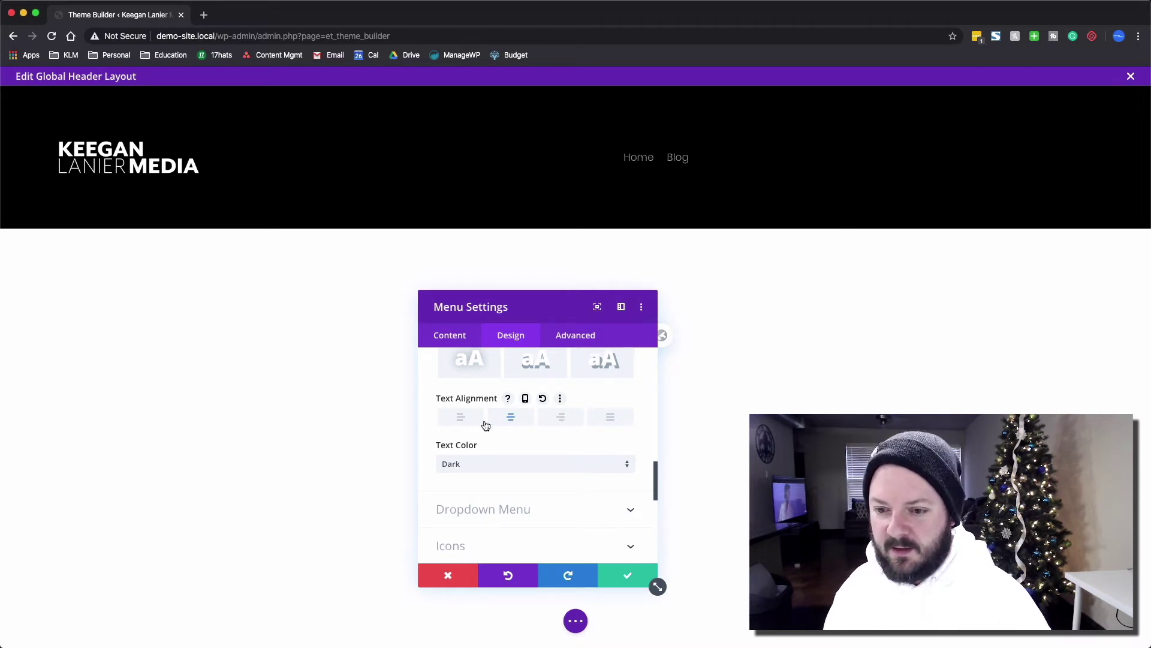
click(459, 419)
click(498, 422)
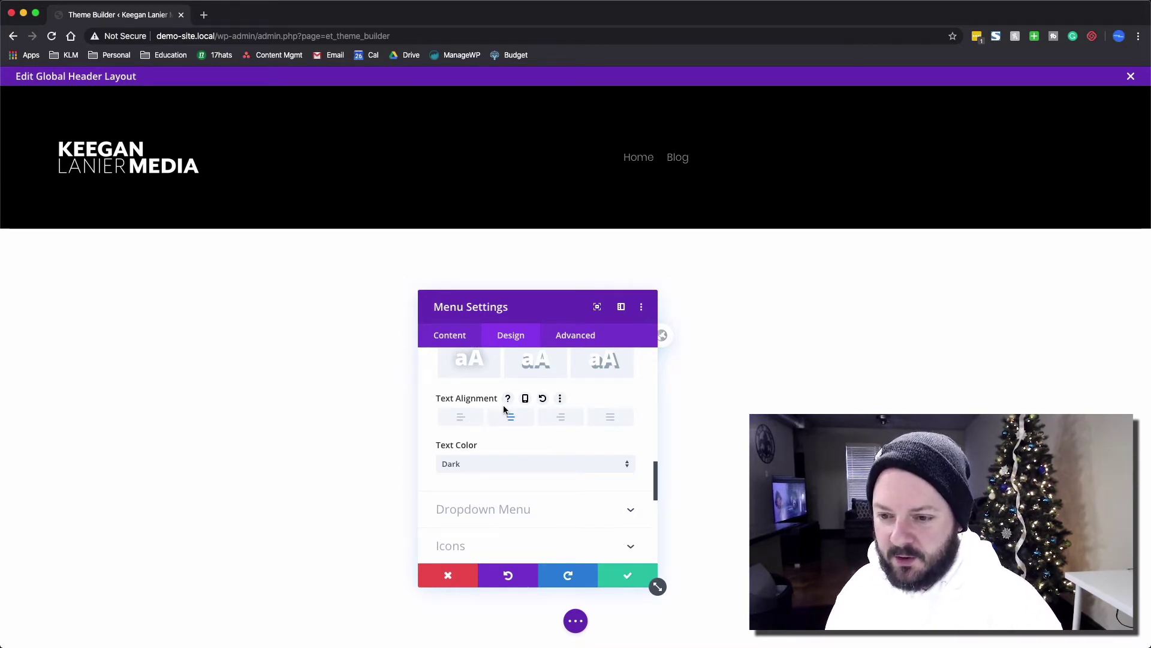
key(super+z)
key(super+z)
key(super+z)
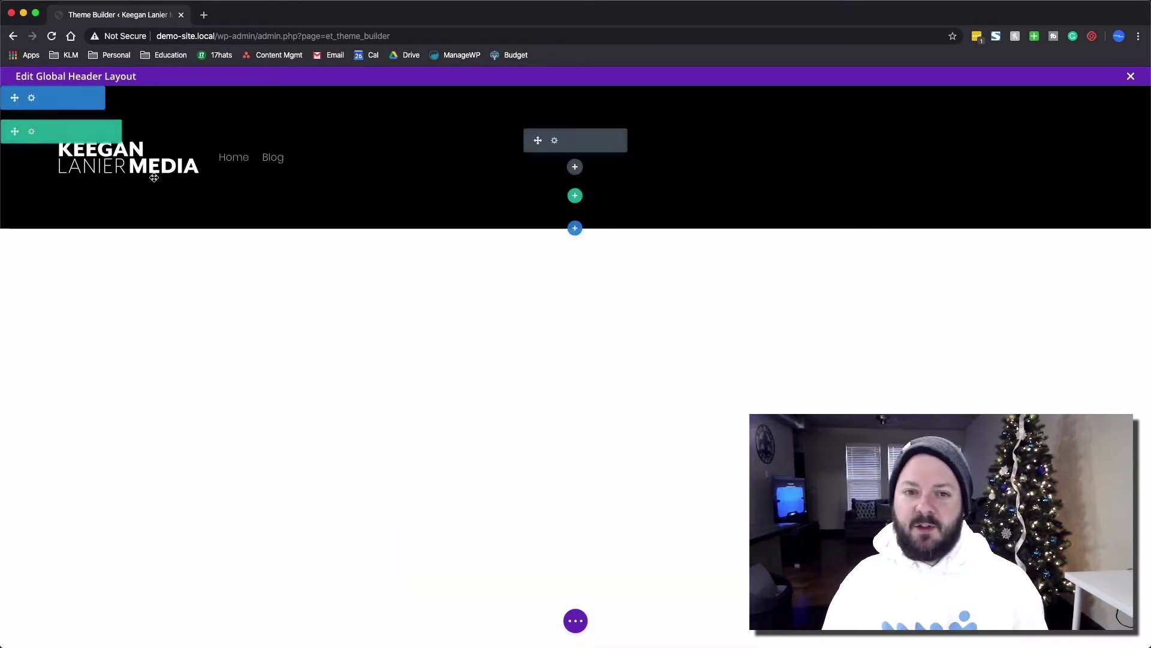
Set the header section's Padding Top to 0 and save
click(39, 100)
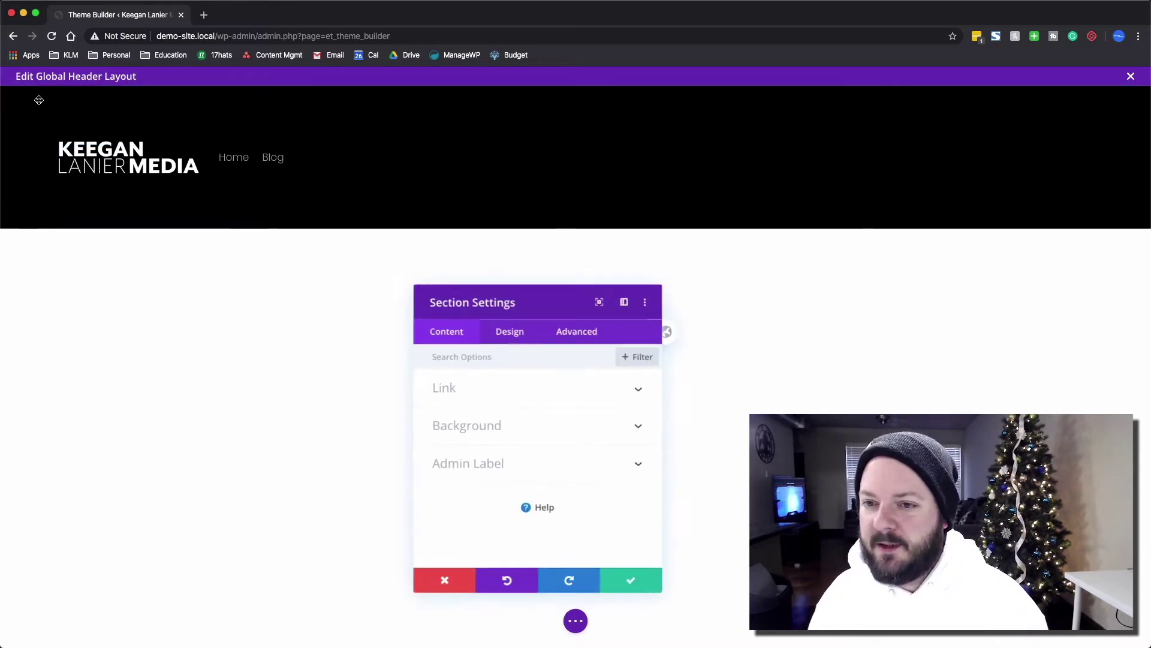
click(510, 334)
click(491, 503)
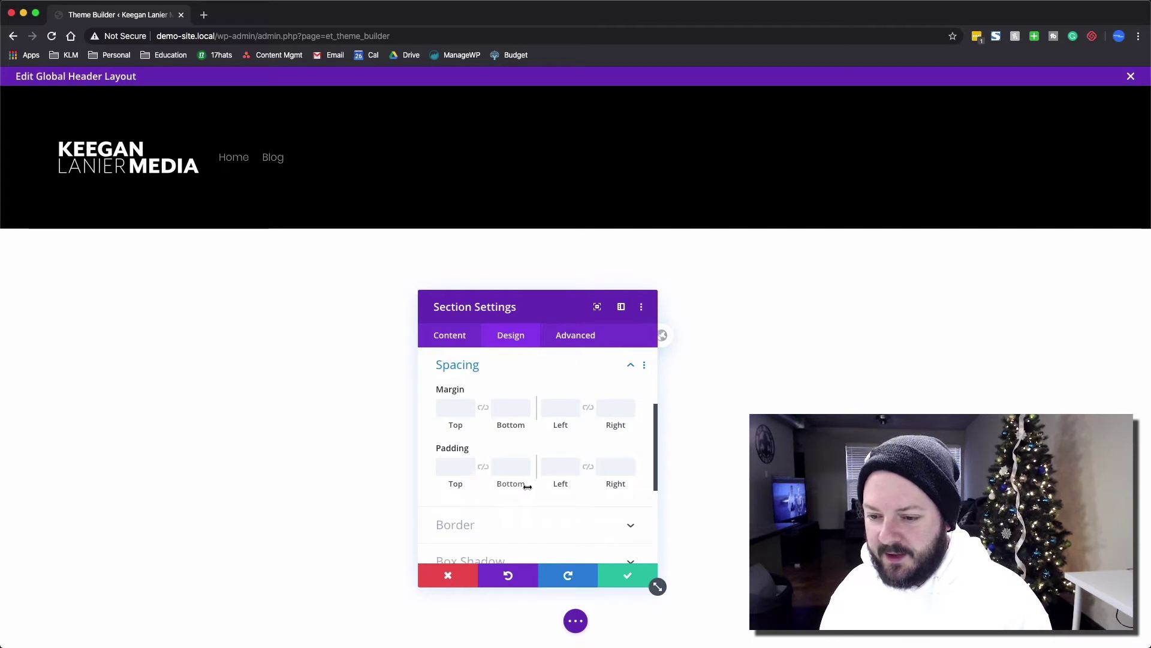
click(443, 469)
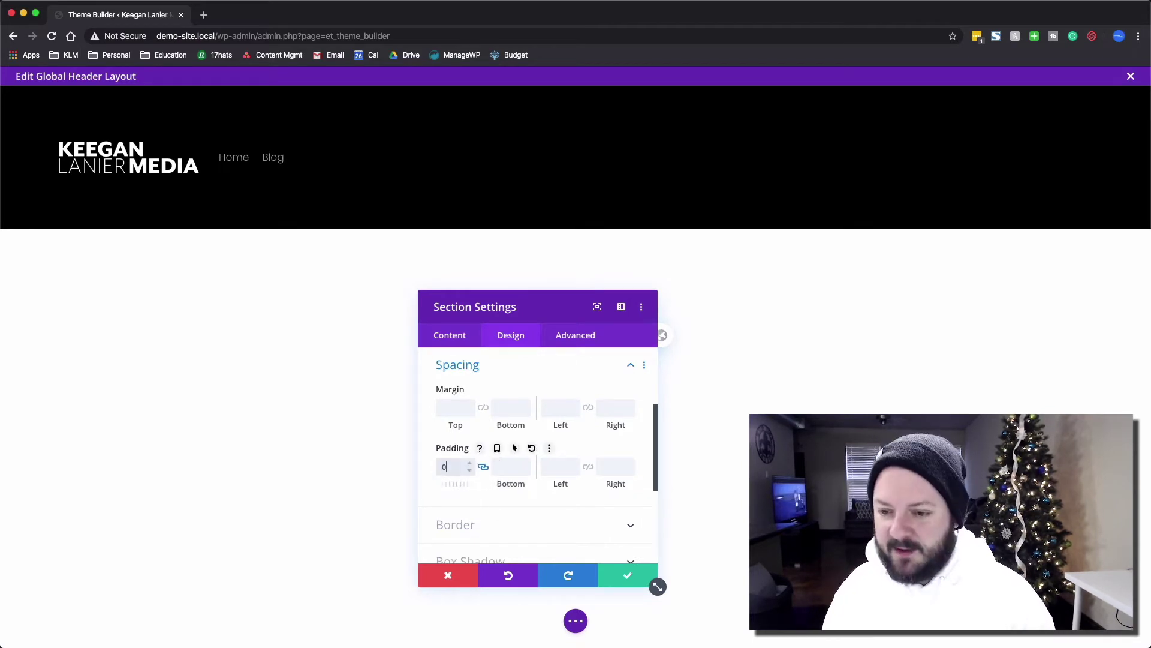
text(0)
click(234, 226)
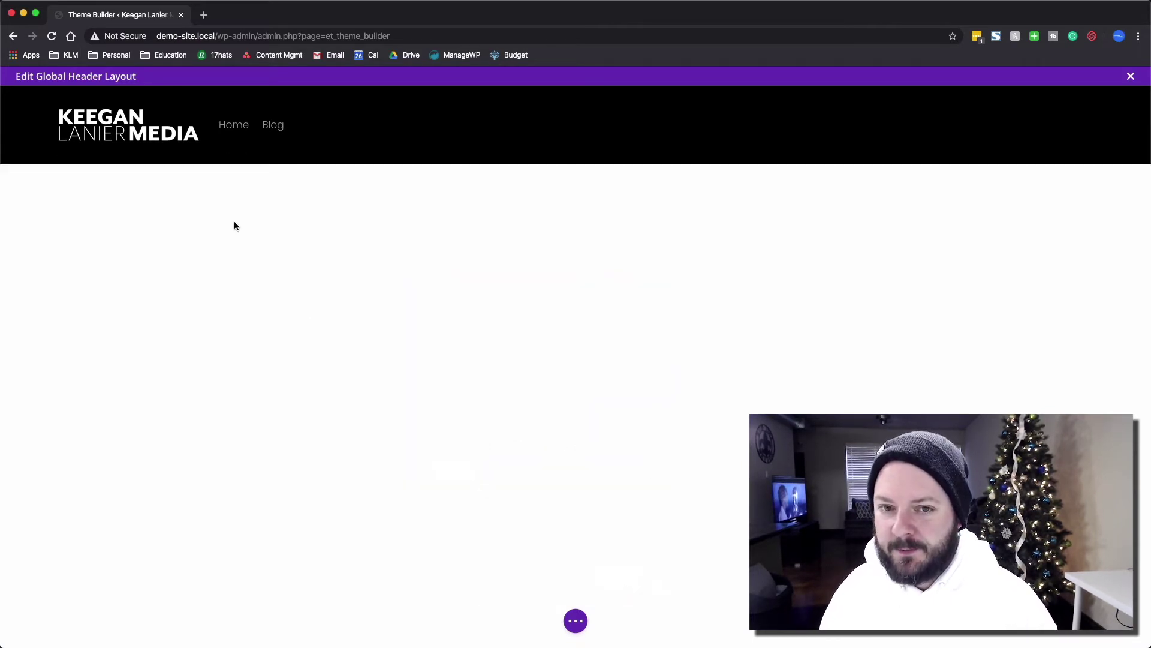
mouse_move(60, 98)
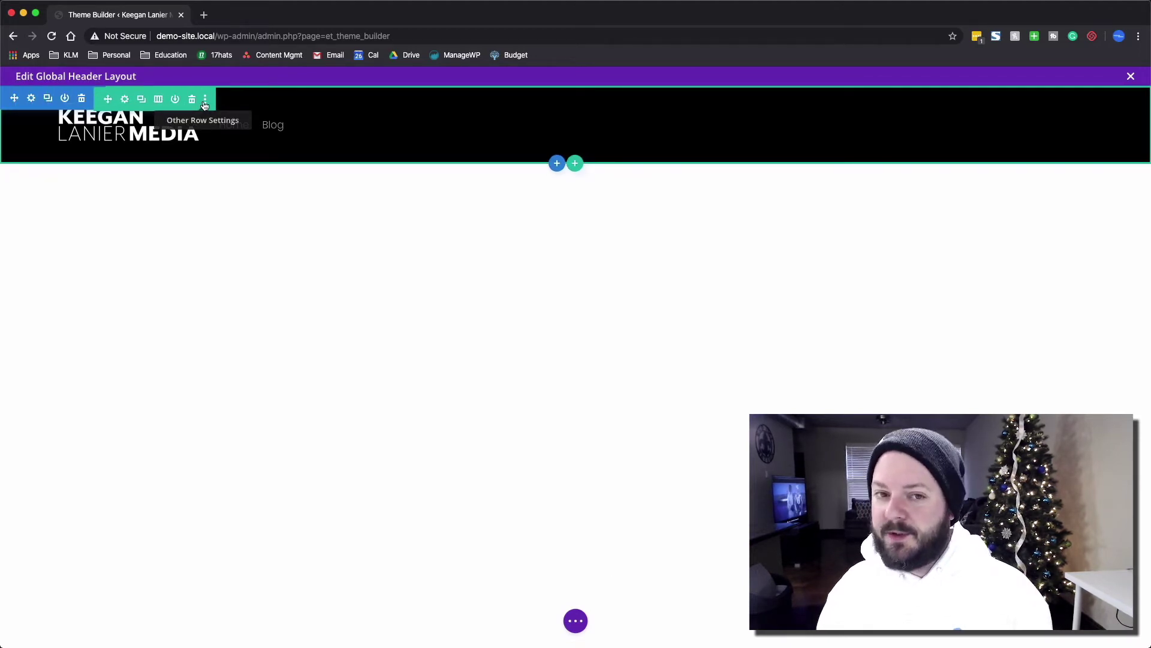
mouse_move(252, 119)
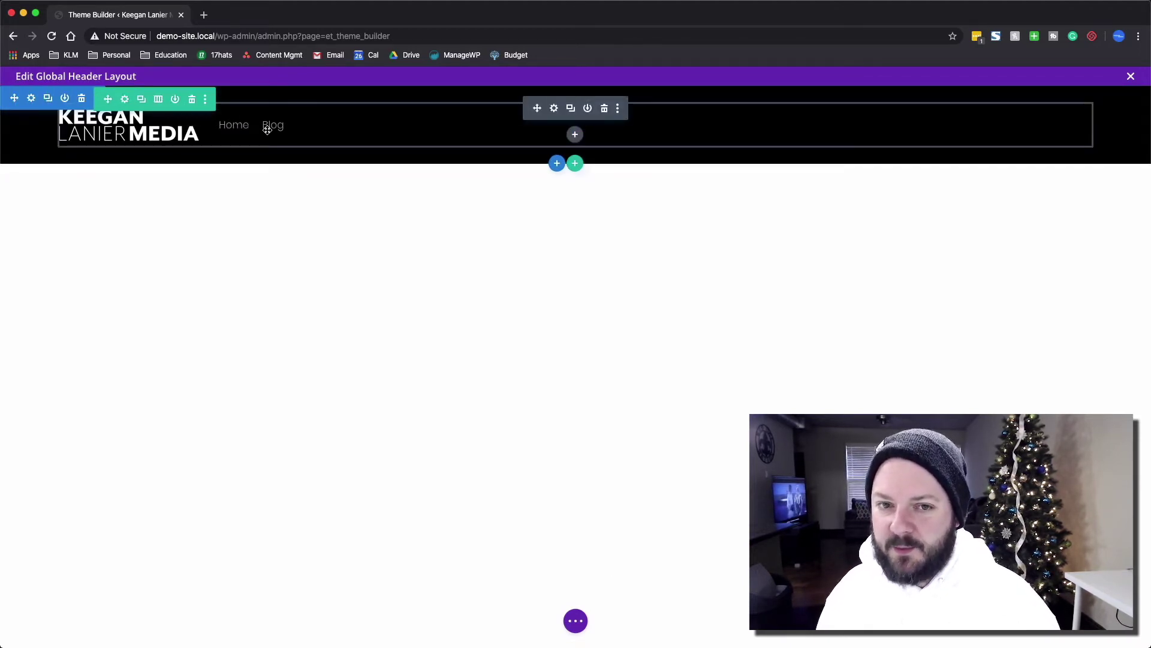
Link the row's top and bottom padding, raise it to 5px and save
click(128, 102)
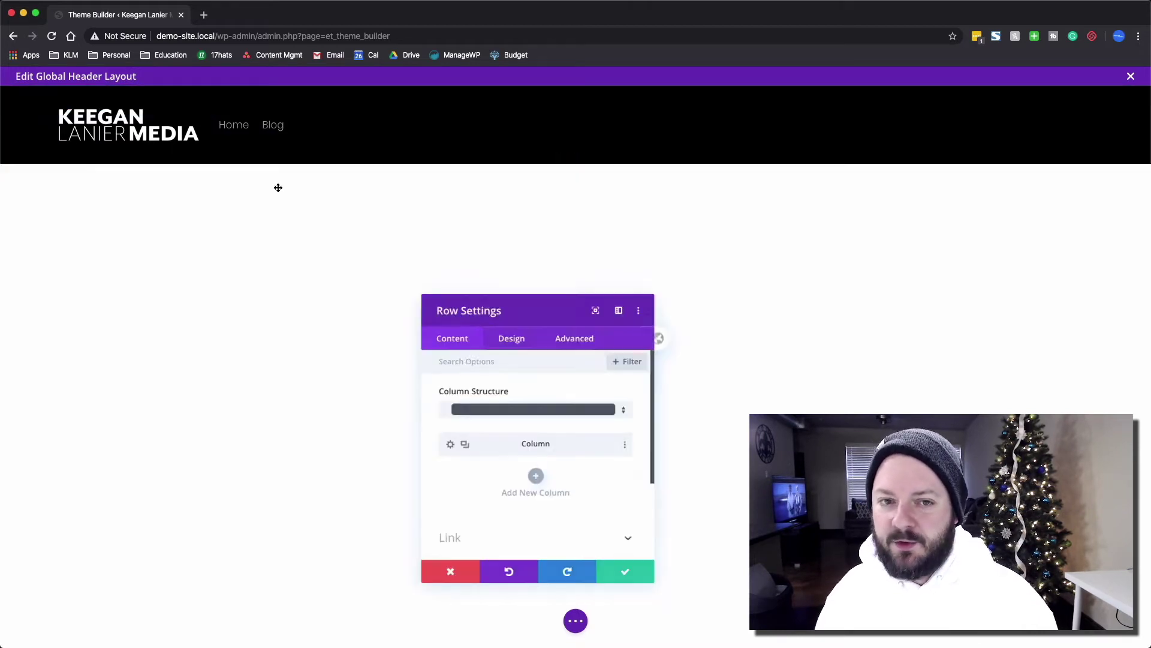
click(502, 341)
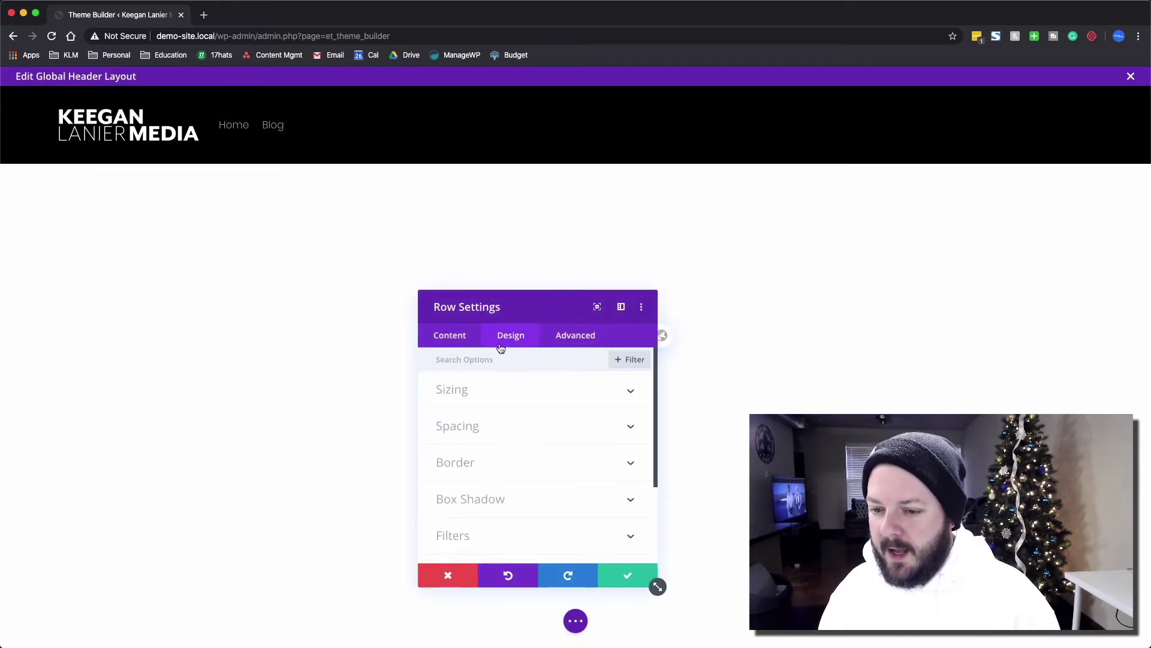
click(469, 427)
click(480, 469)
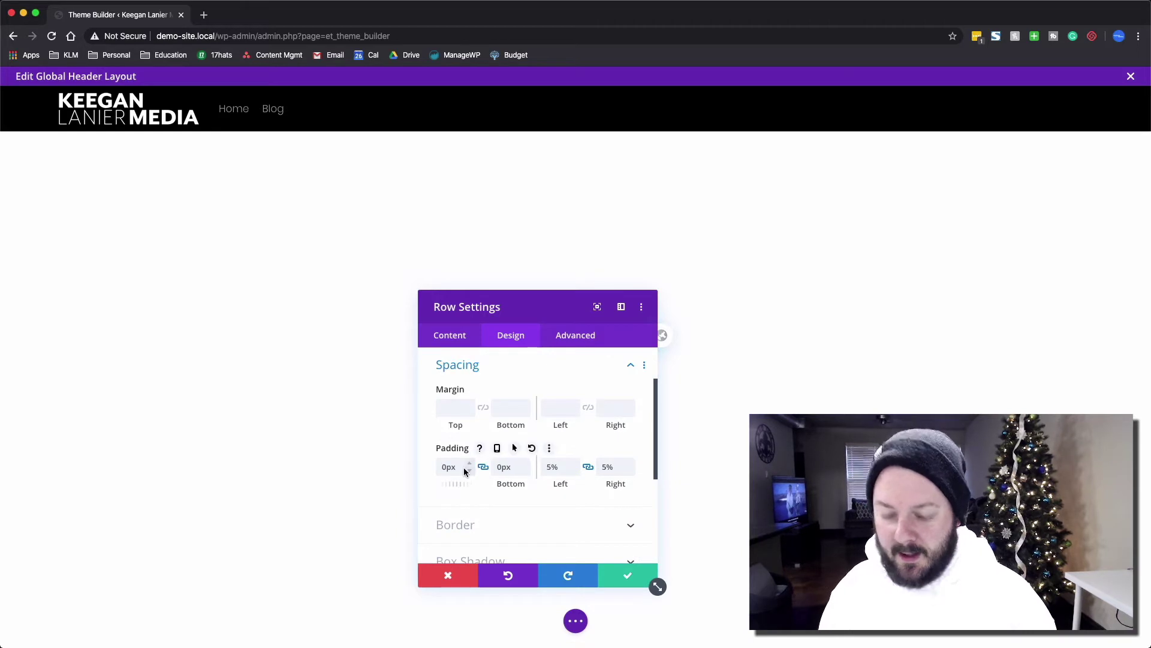
click(469, 463)
click(469, 463)
click(469, 463)
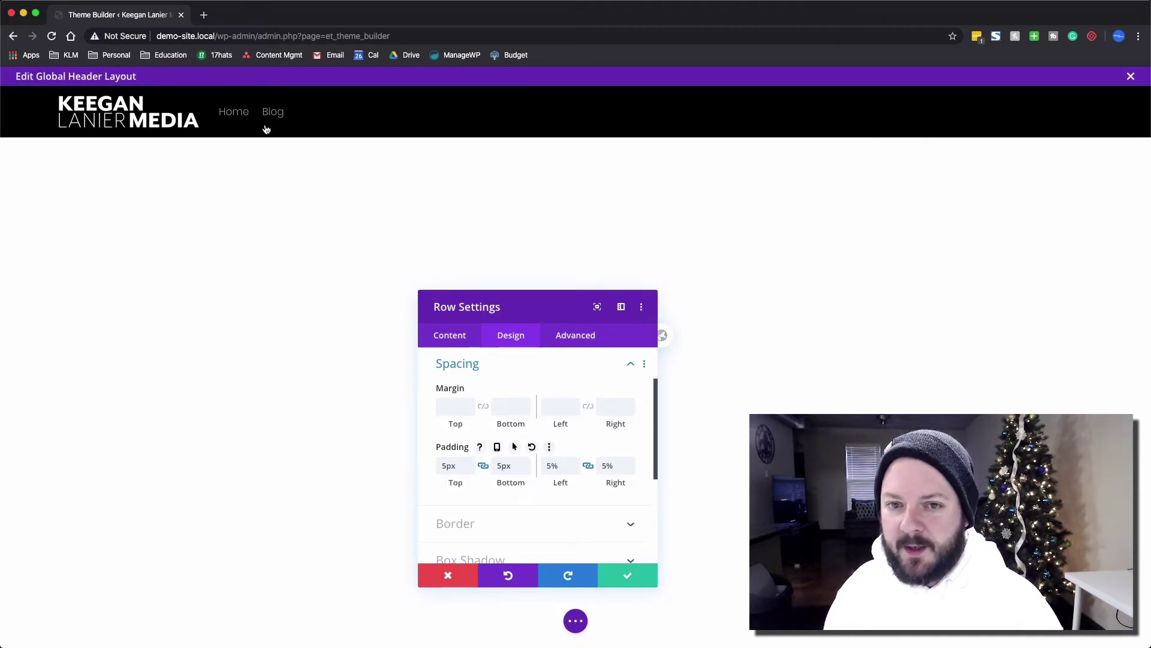
click(636, 579)
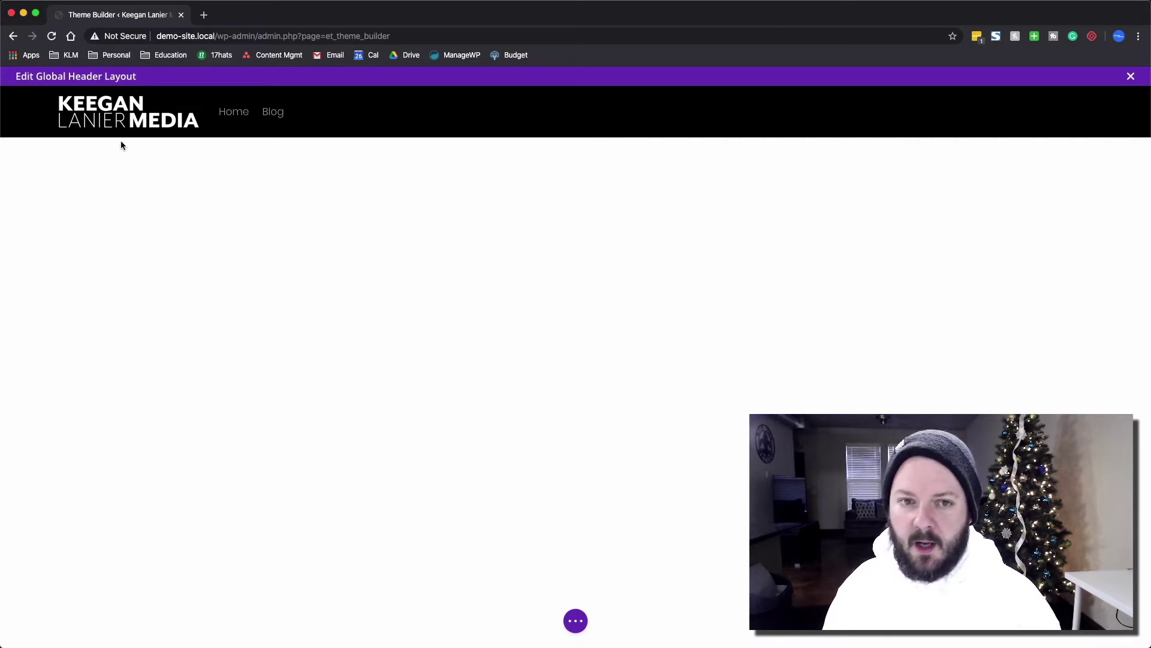
click(29, 103)
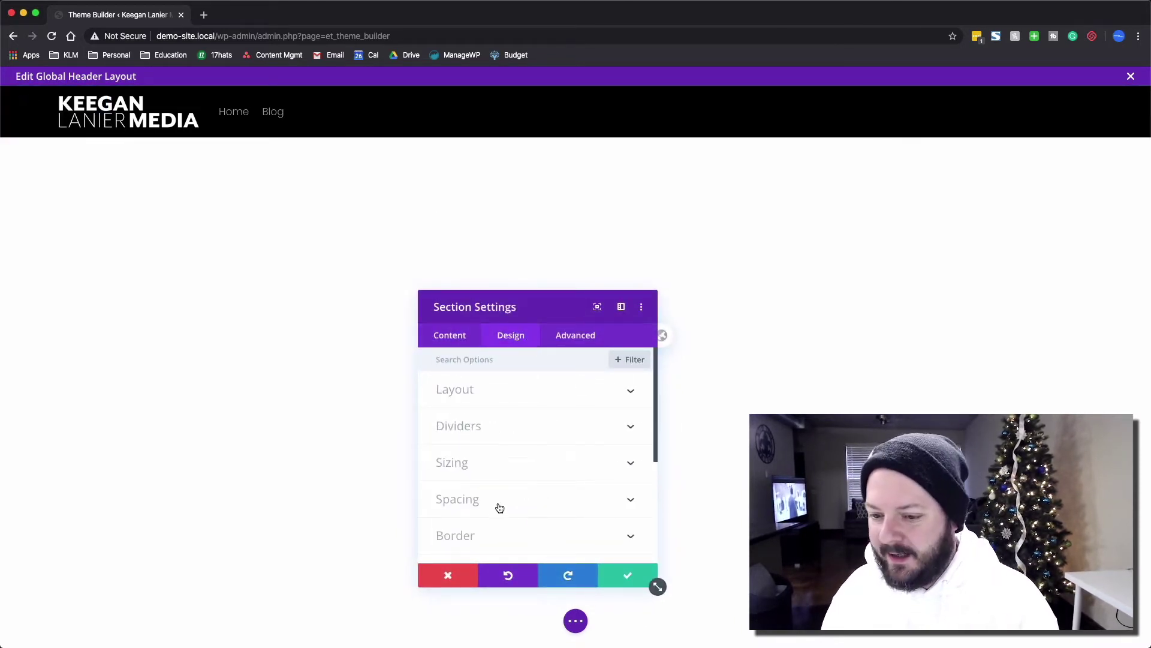
Enter 70px for the section's Height, Min Height and Max Height, then save
click(487, 470)
scroll(517, 448, down, 4)
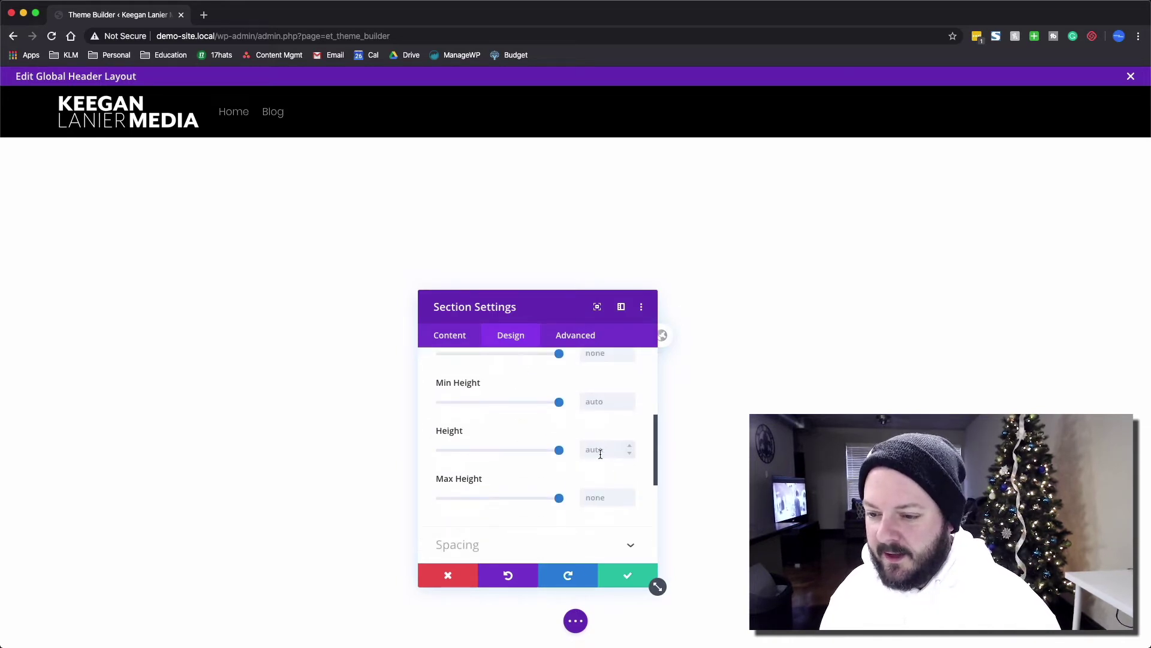
click(602, 454)
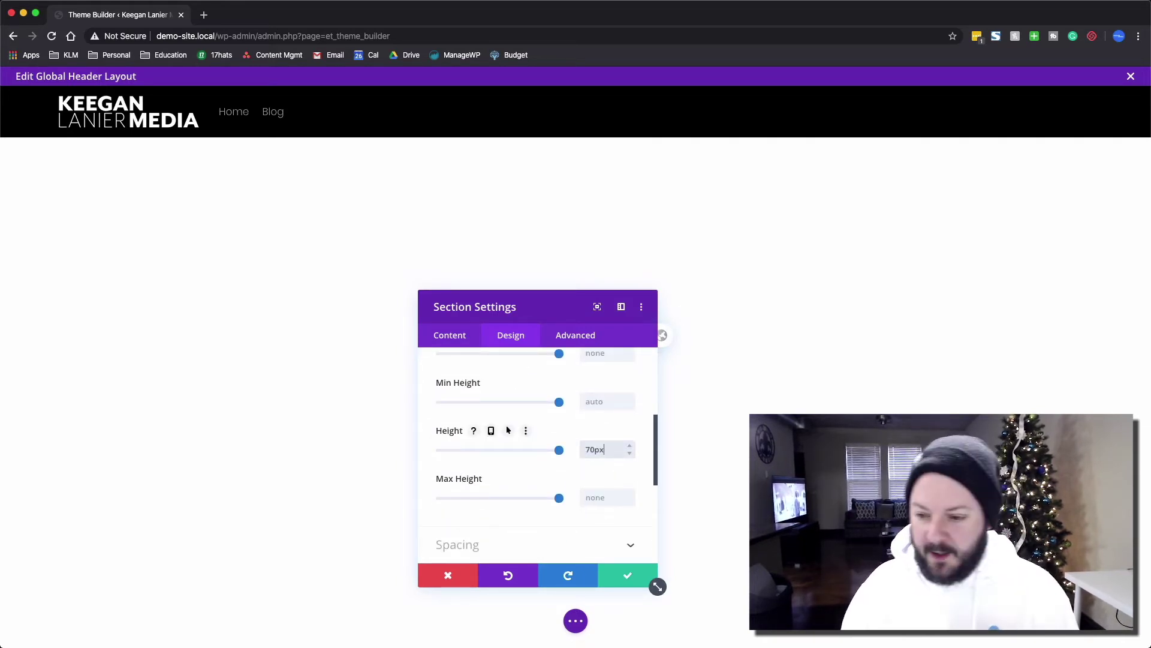
scroll(603, 445, down, 1)
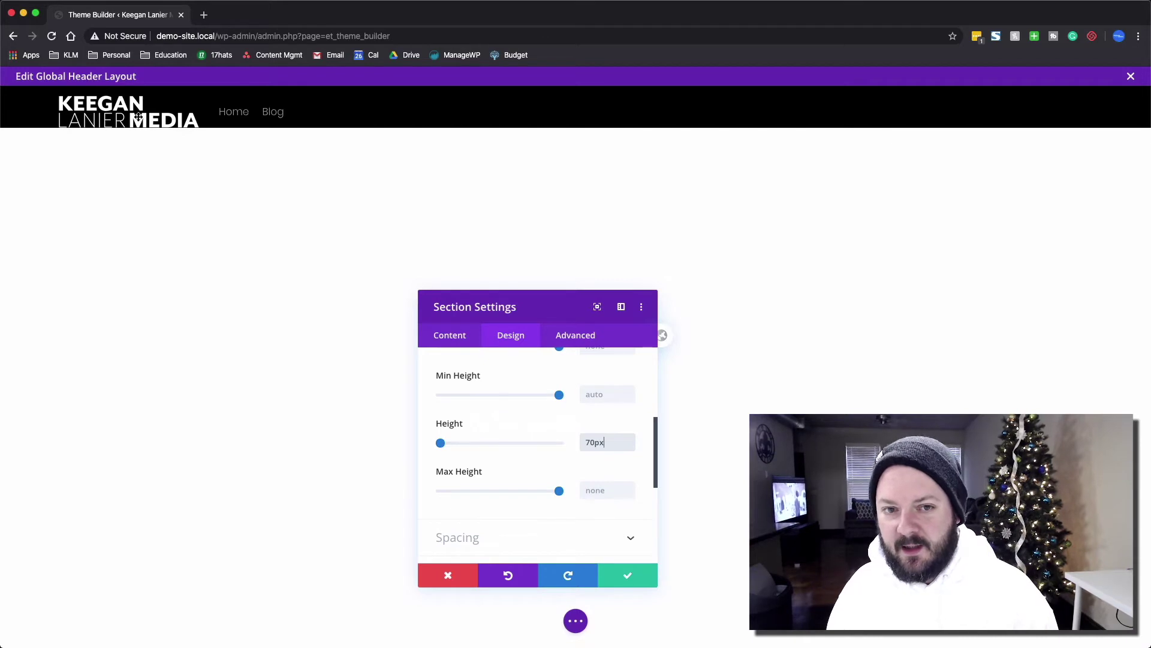
click(599, 399)
text(70px)
click(602, 490)
text(70)
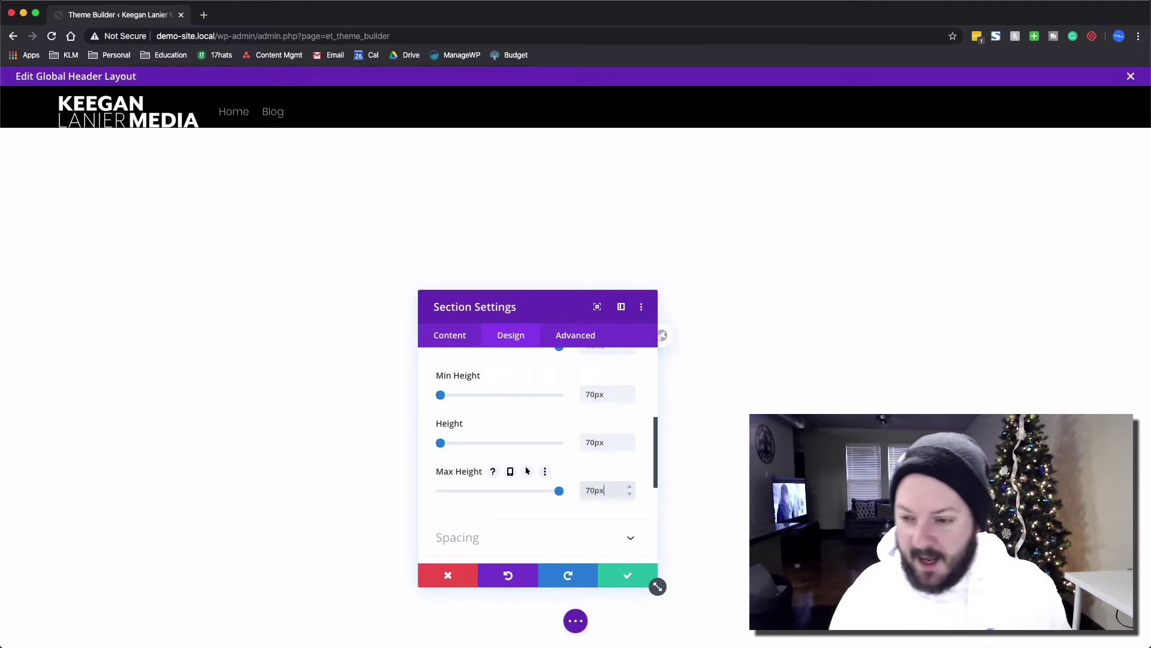
text(px)
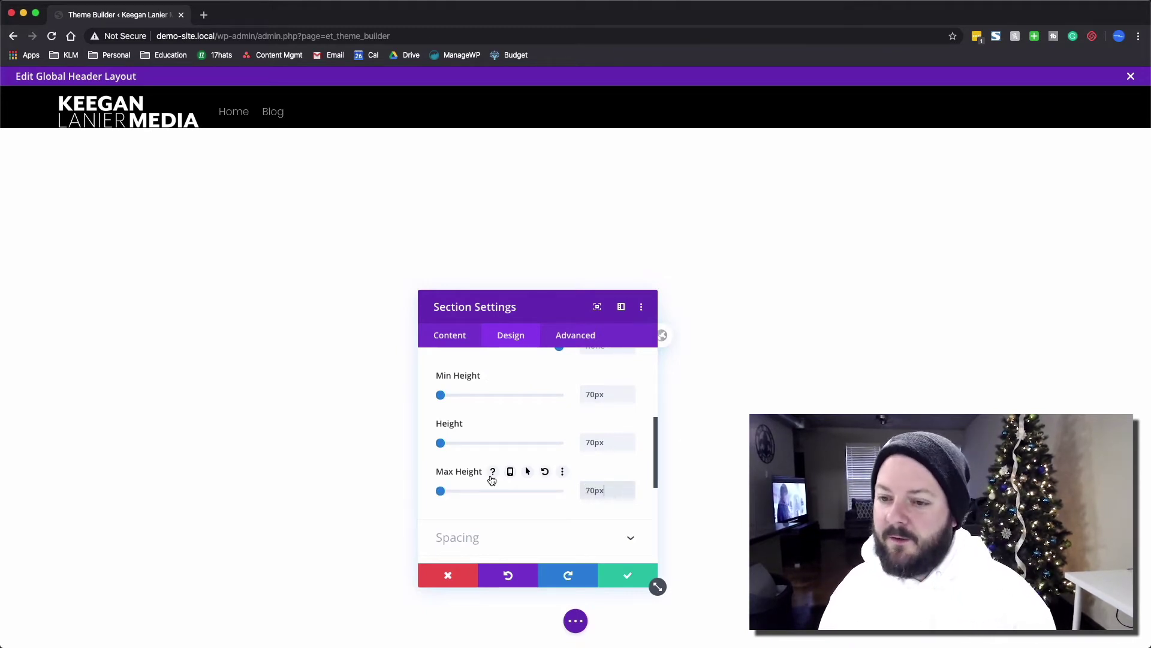
click(626, 575)
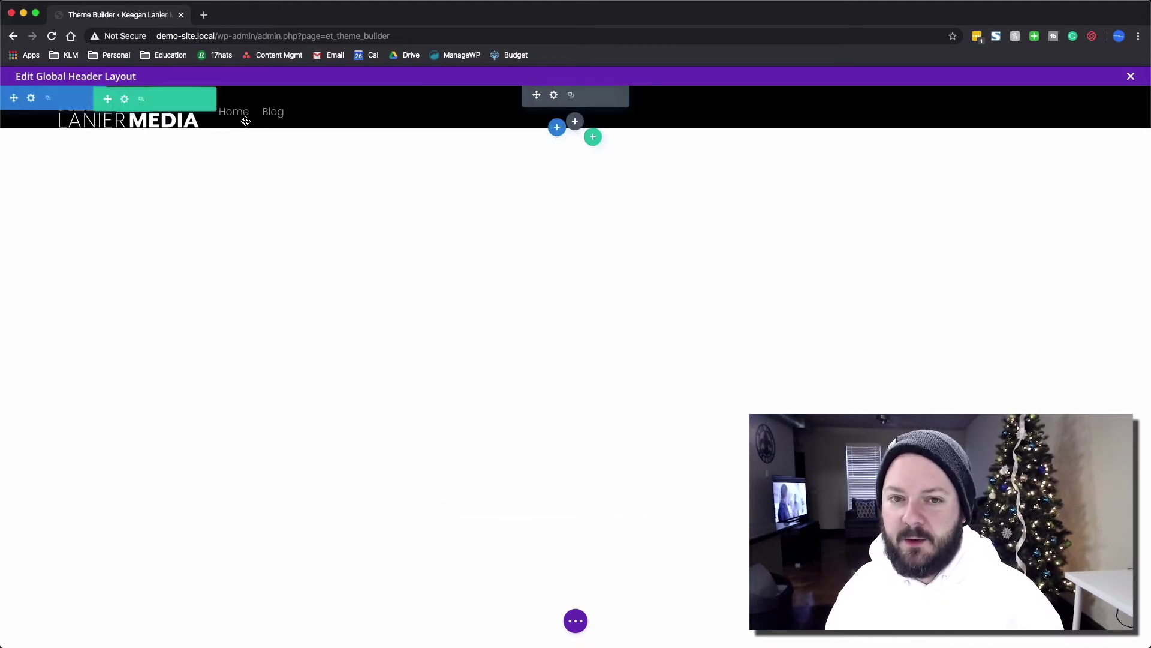
Set the Menu module's Height, Min Height and Max Height to 100% and save
click(552, 96)
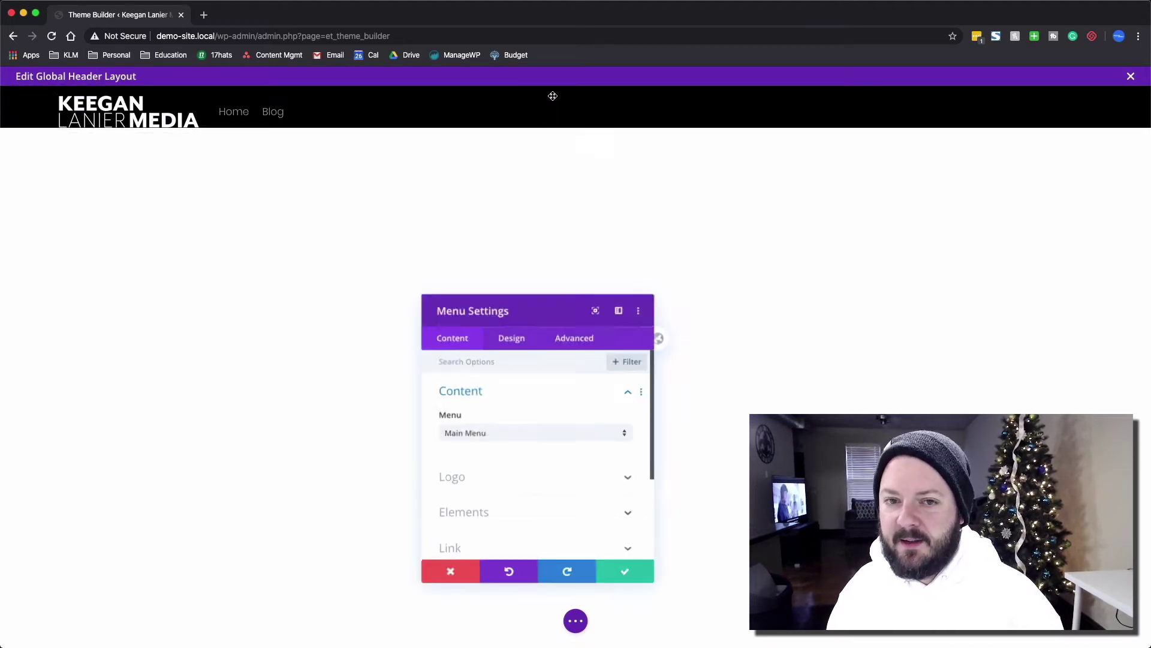
click(511, 335)
scroll(502, 489, down, 1)
scroll(502, 489, down, 2)
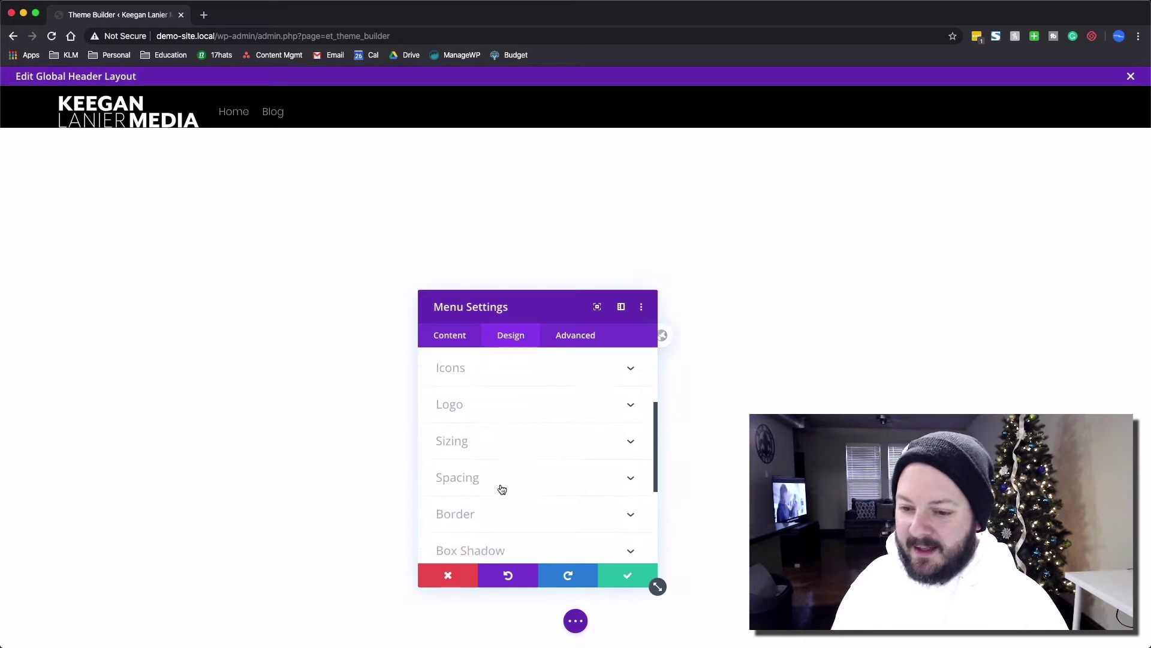
click(477, 443)
scroll(612, 523, down, 3)
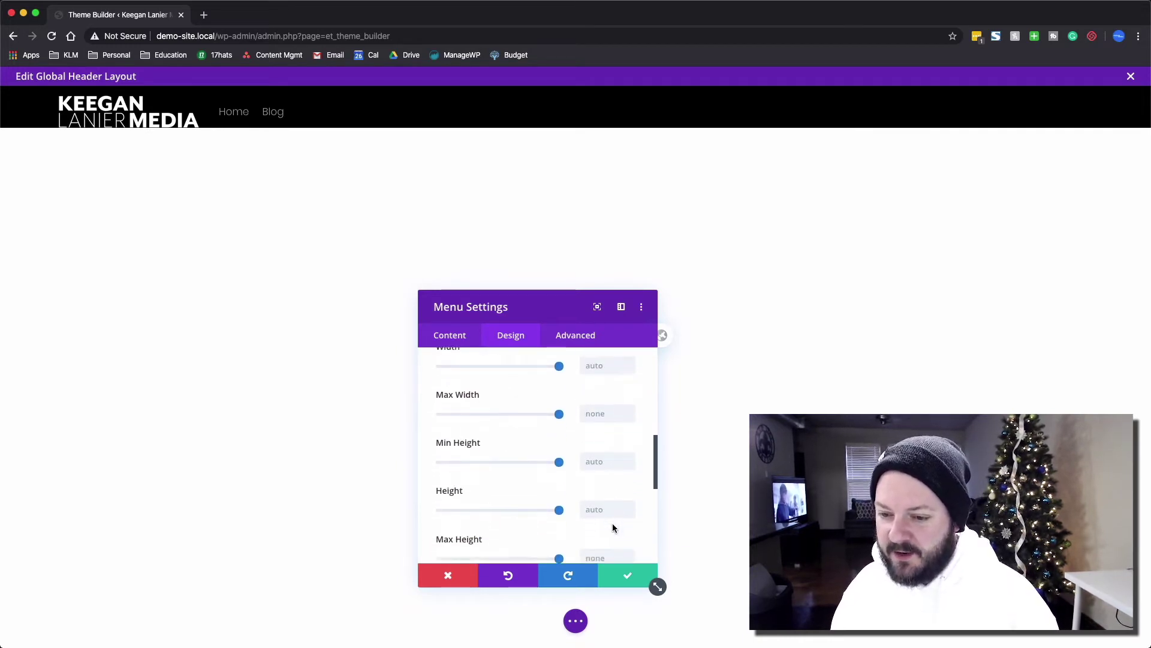
click(599, 491)
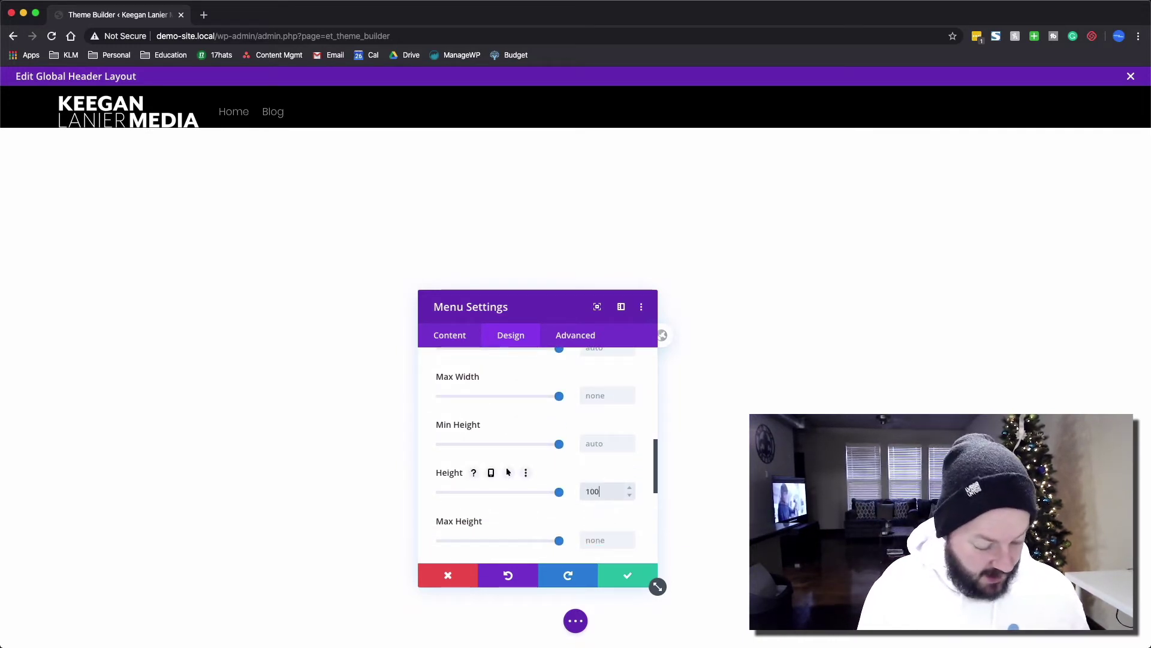
click(615, 441)
text(100)
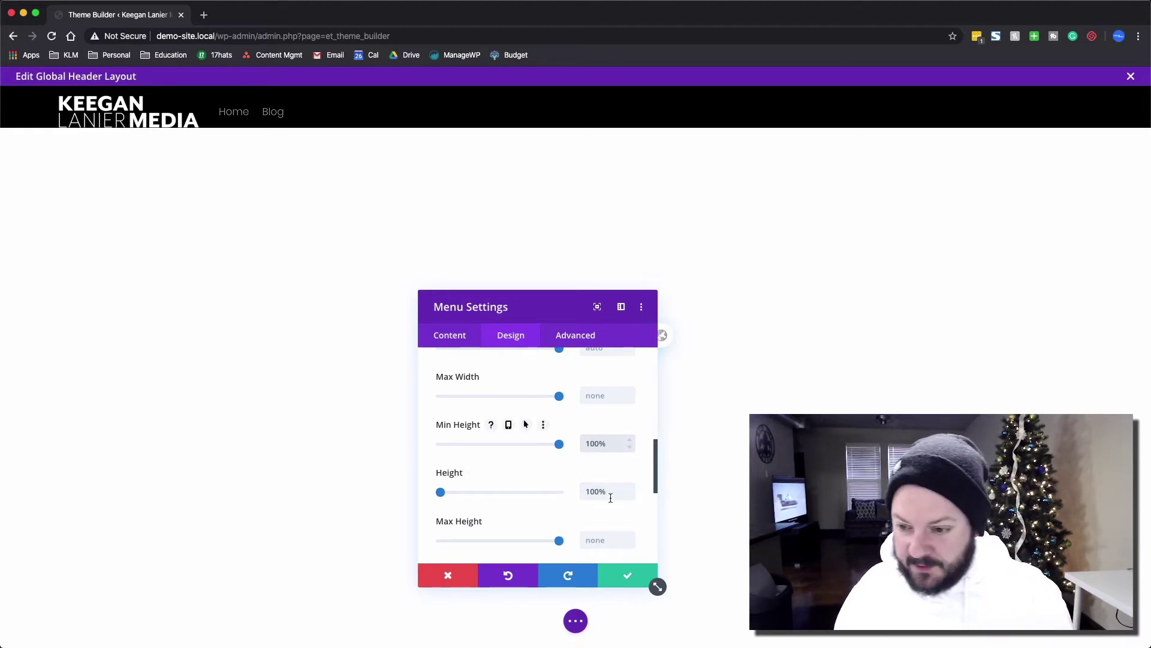
click(606, 540)
text(100%)
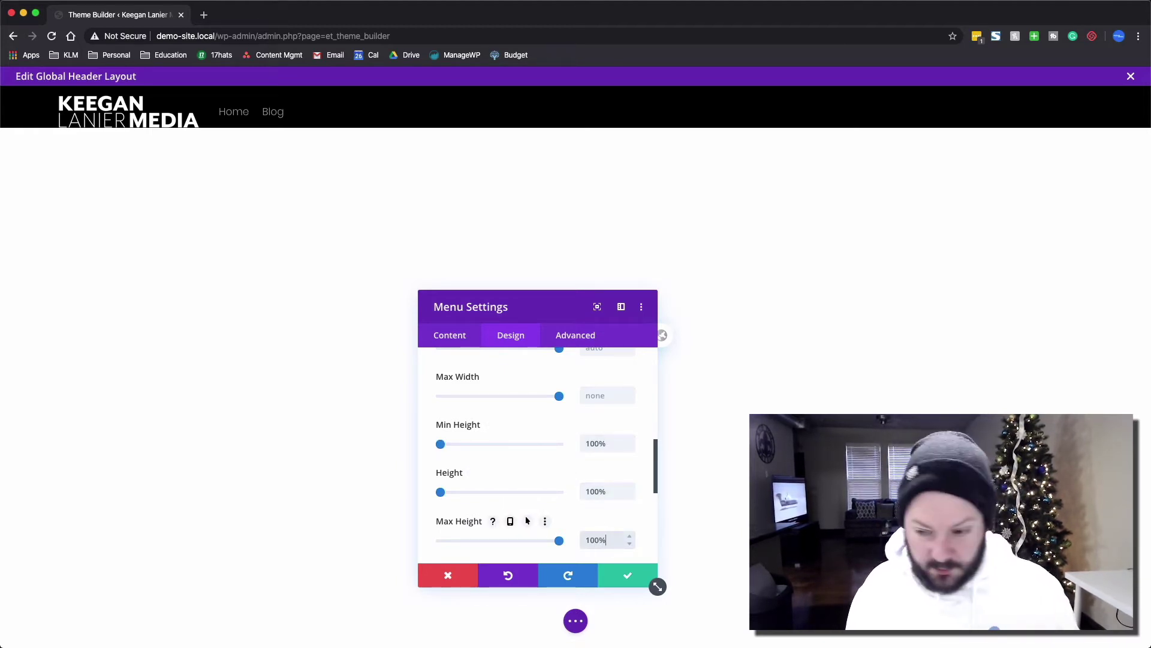
click(636, 576)
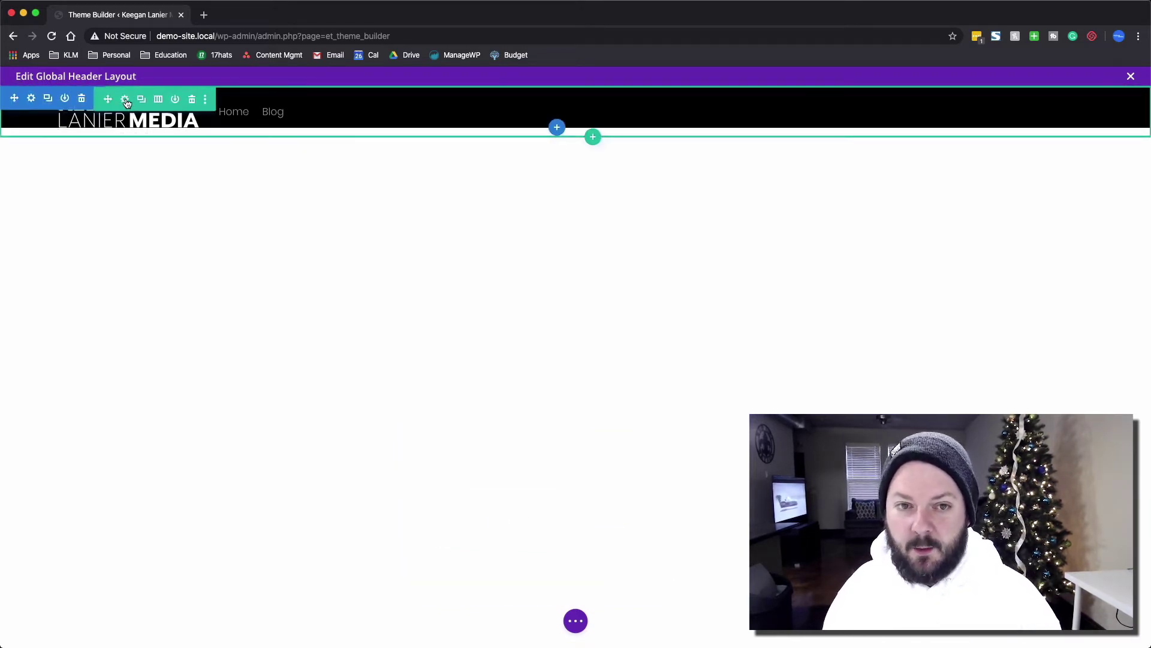
click(127, 102)
Give the header row a height, min height and max height of 100% under Design > Sizing
click(511, 334)
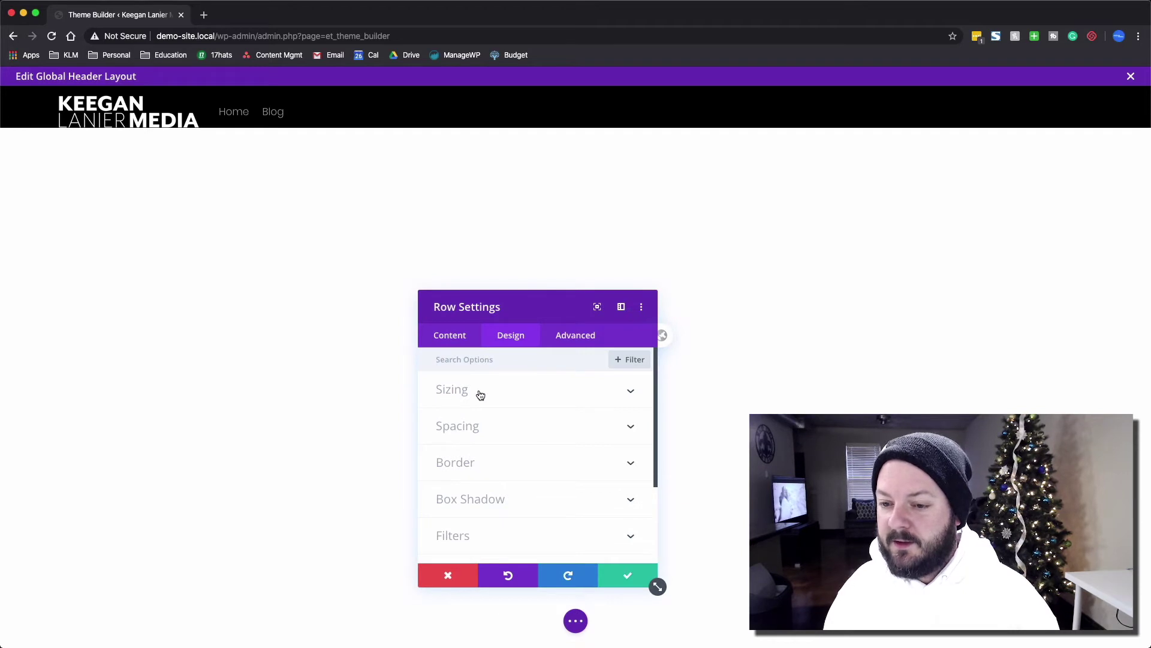
click(480, 395)
scroll(537, 455, down, 5)
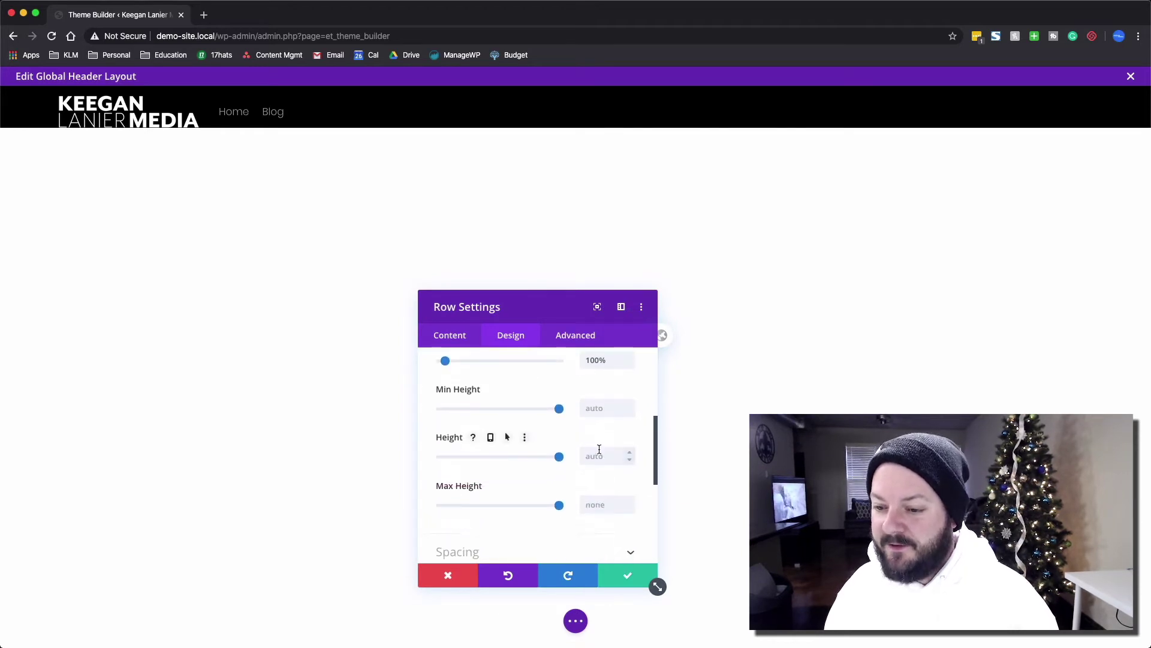
click(600, 450)
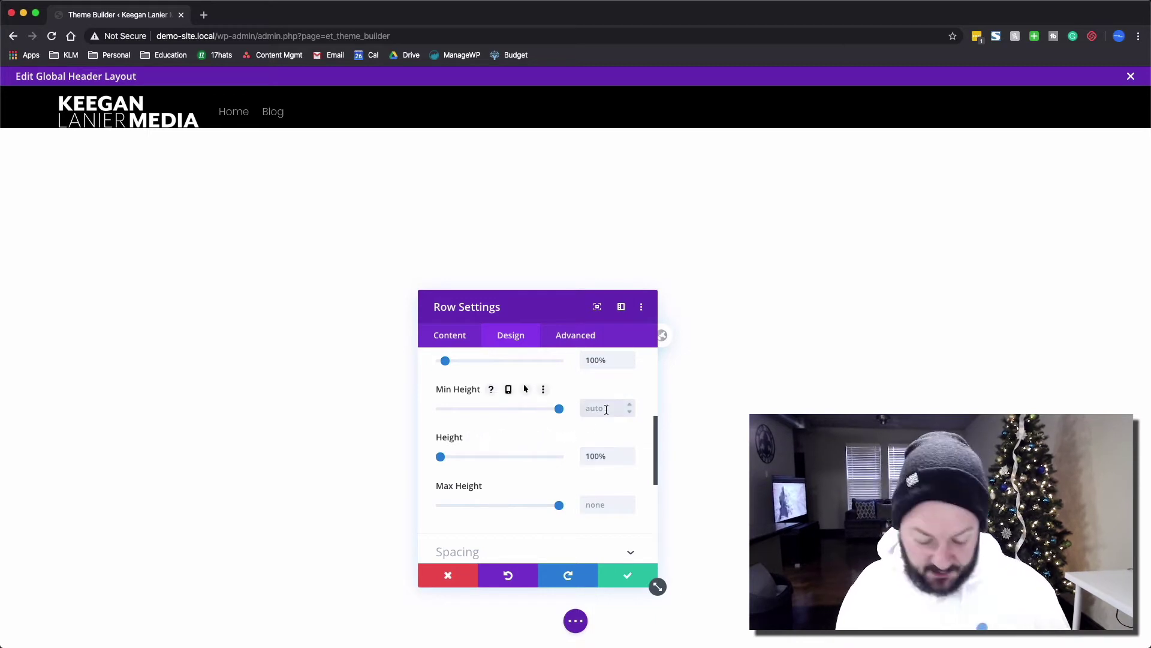
text(100%)
click(593, 510)
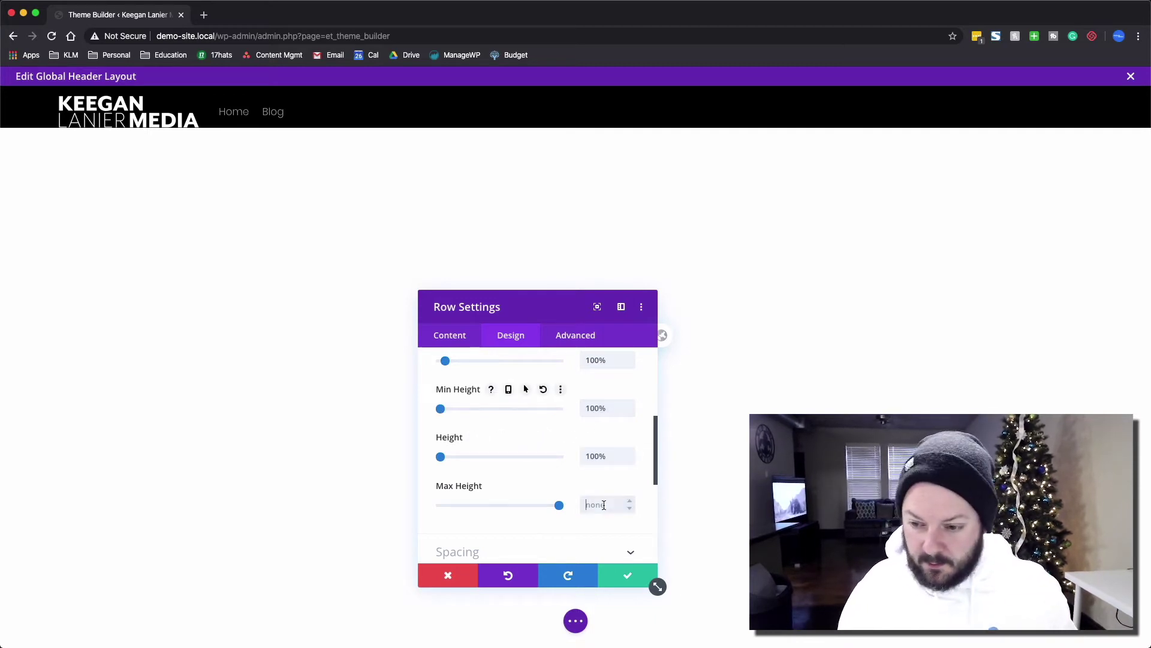
text(100)
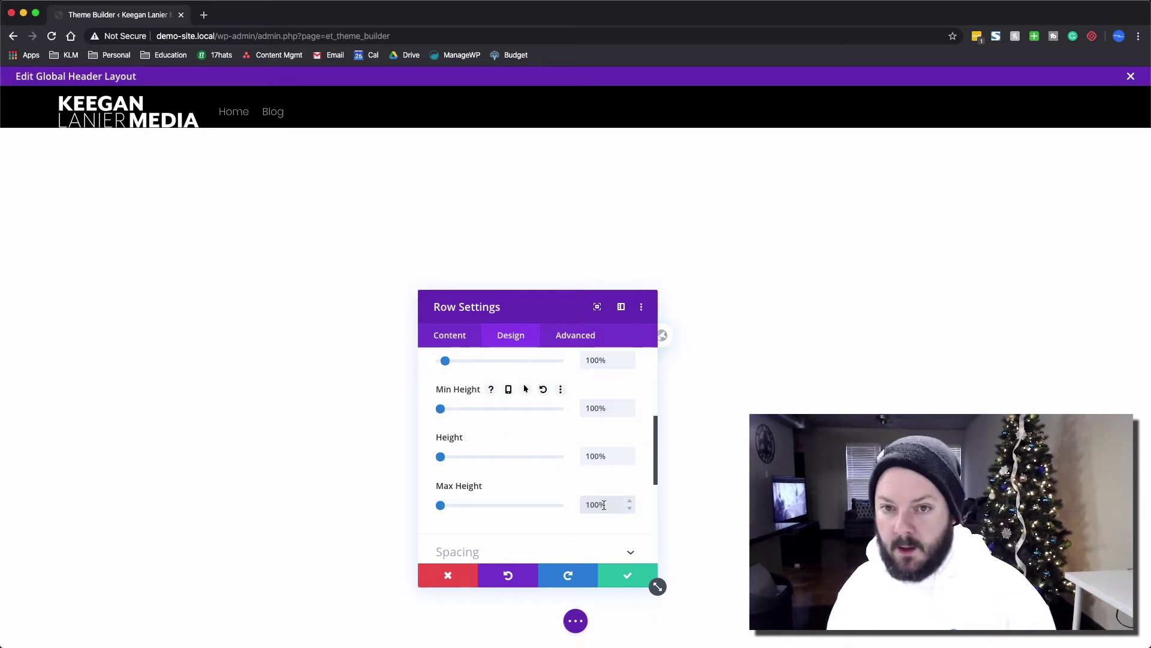
click(627, 575)
Reduce the Menu module's logo max height under Design > Logo and Sizing so it fits the header
click(273, 95)
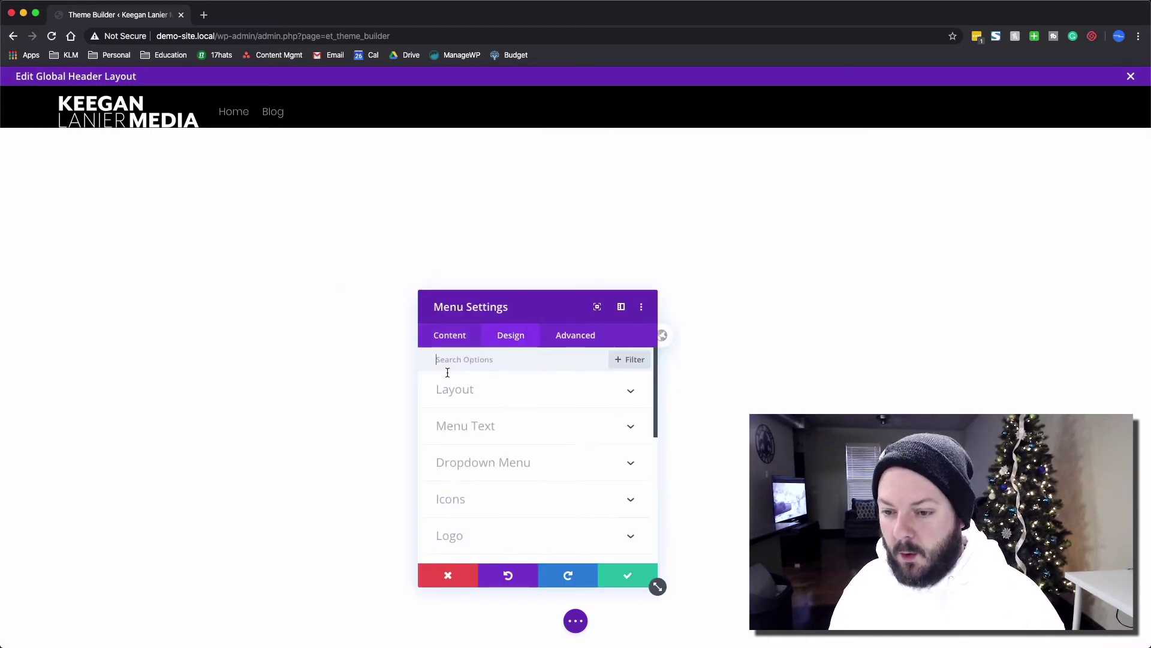
click(495, 542)
scroll(571, 463, down, 8)
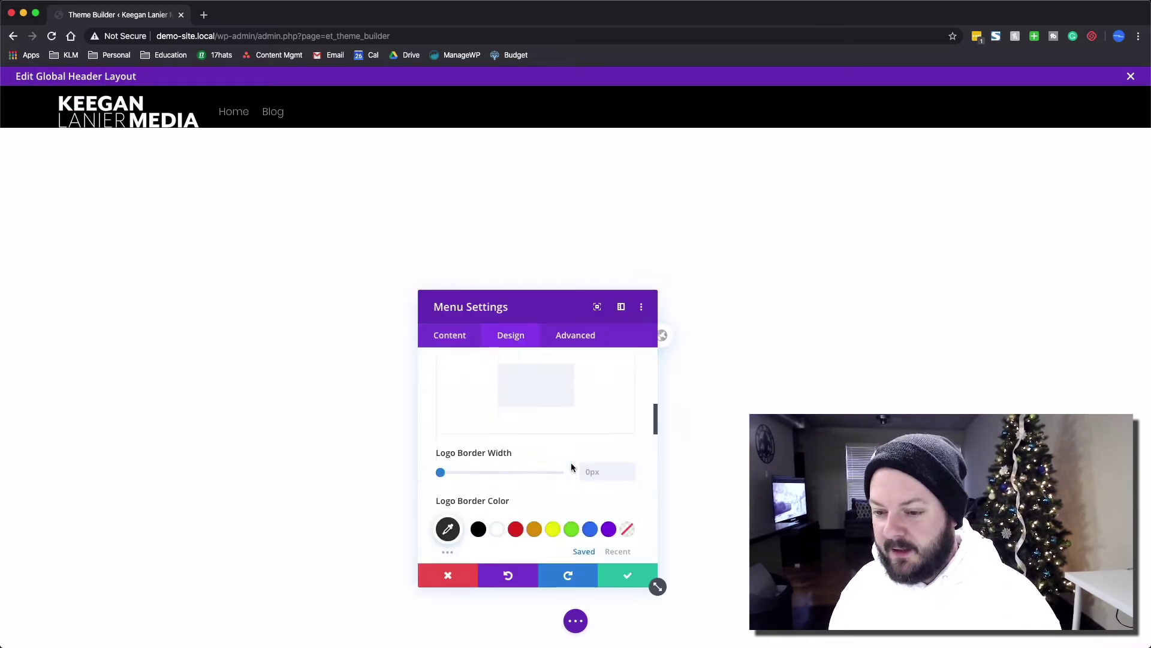
scroll(571, 463, down, 10)
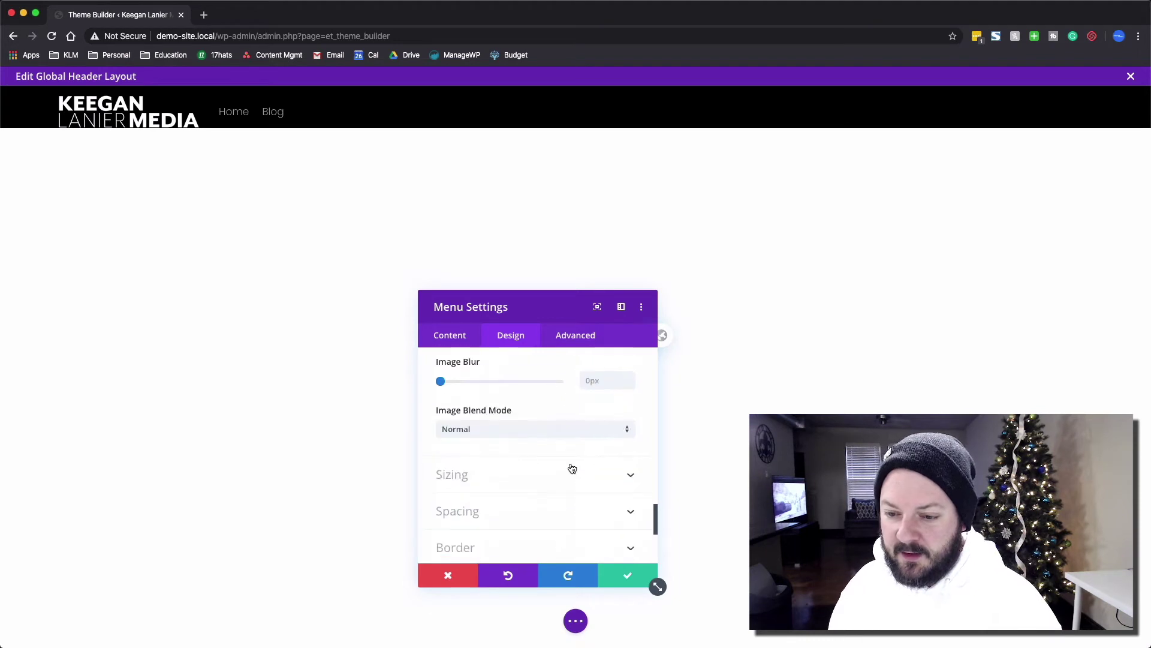
click(539, 433)
scroll(571, 432, down, 1)
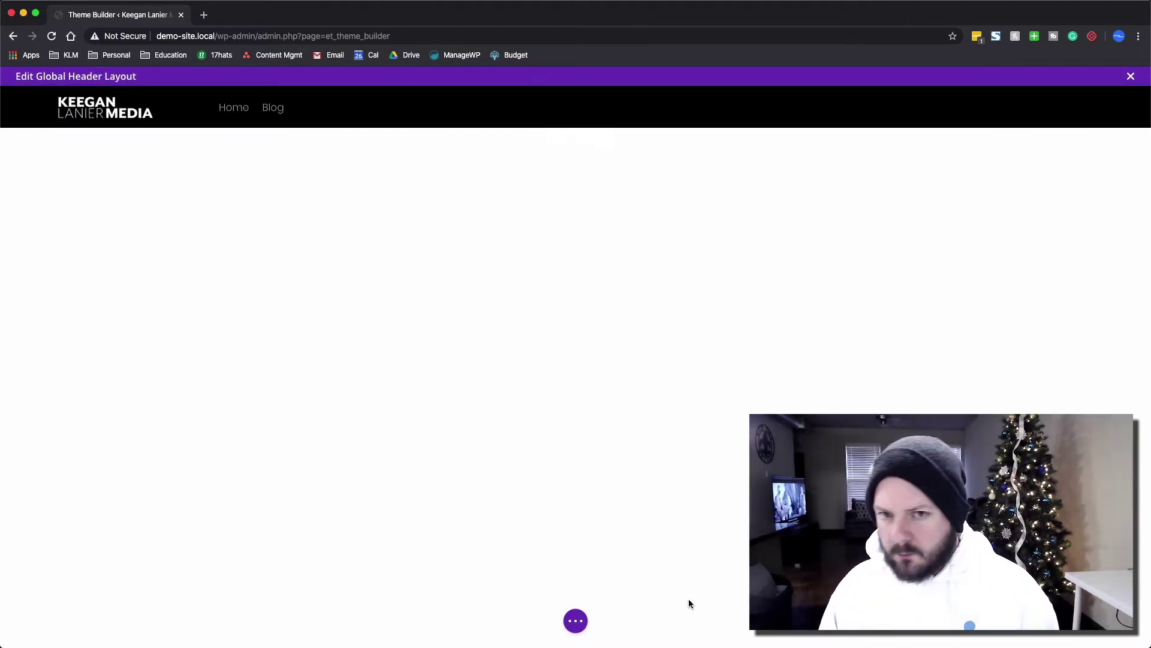
mouse_move(32, 102)
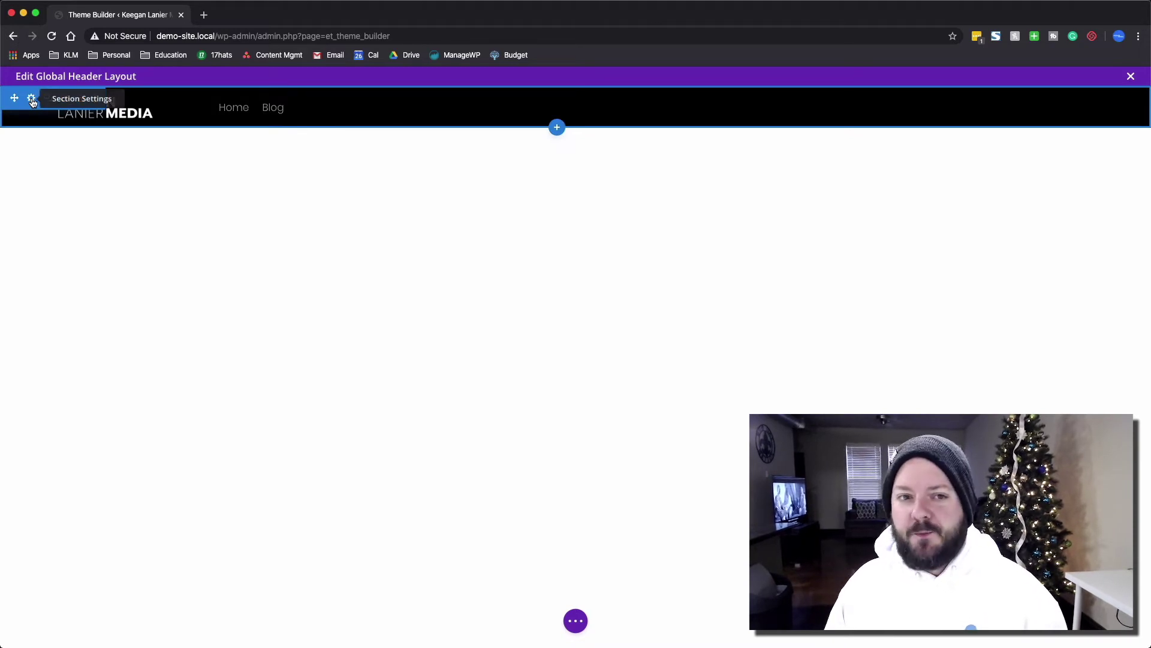
Add Main Element custom CSS position:fixed; top:0px; width:100%; to the header section and save
click(32, 102)
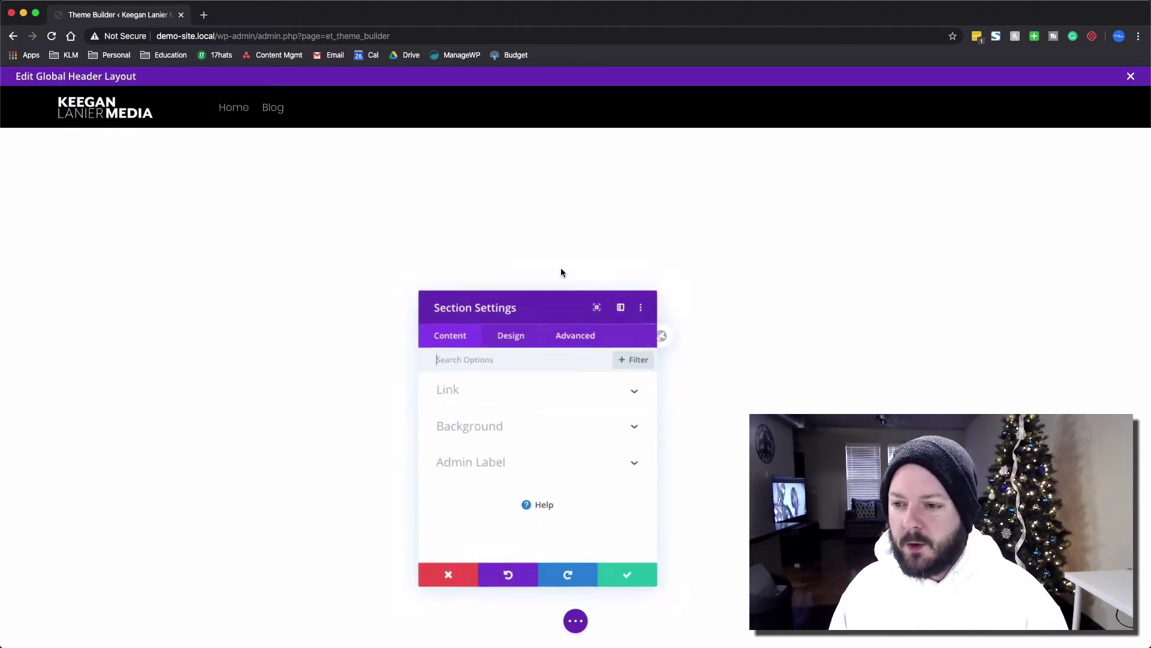
click(580, 336)
click(518, 420)
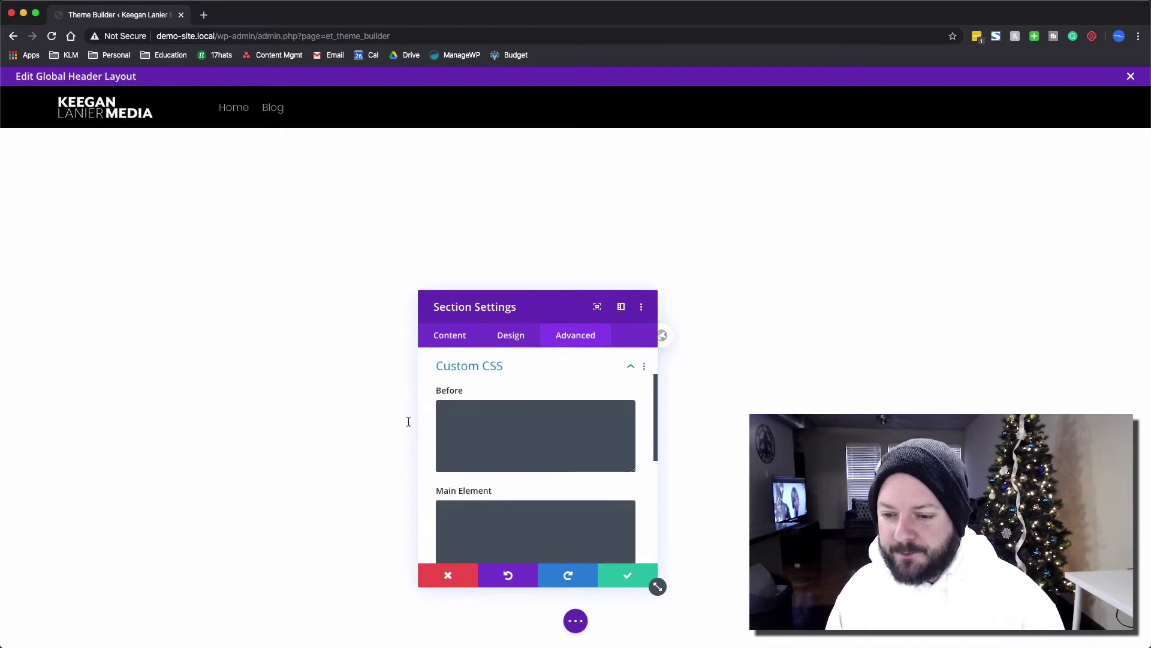
click(483, 516)
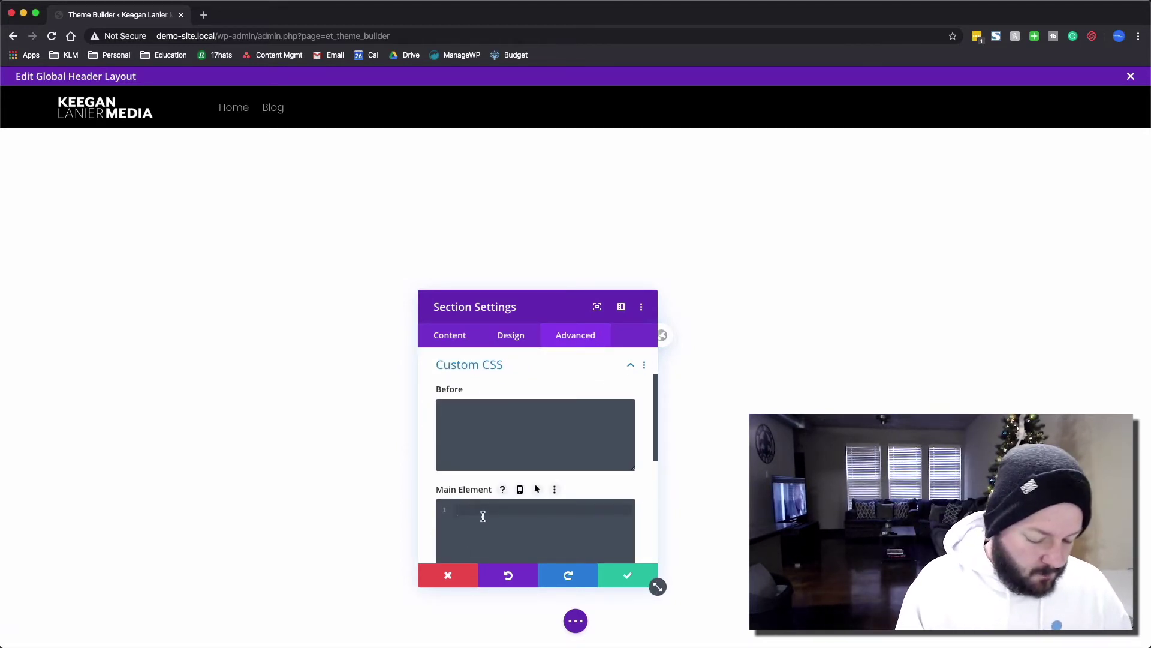
text(posit)
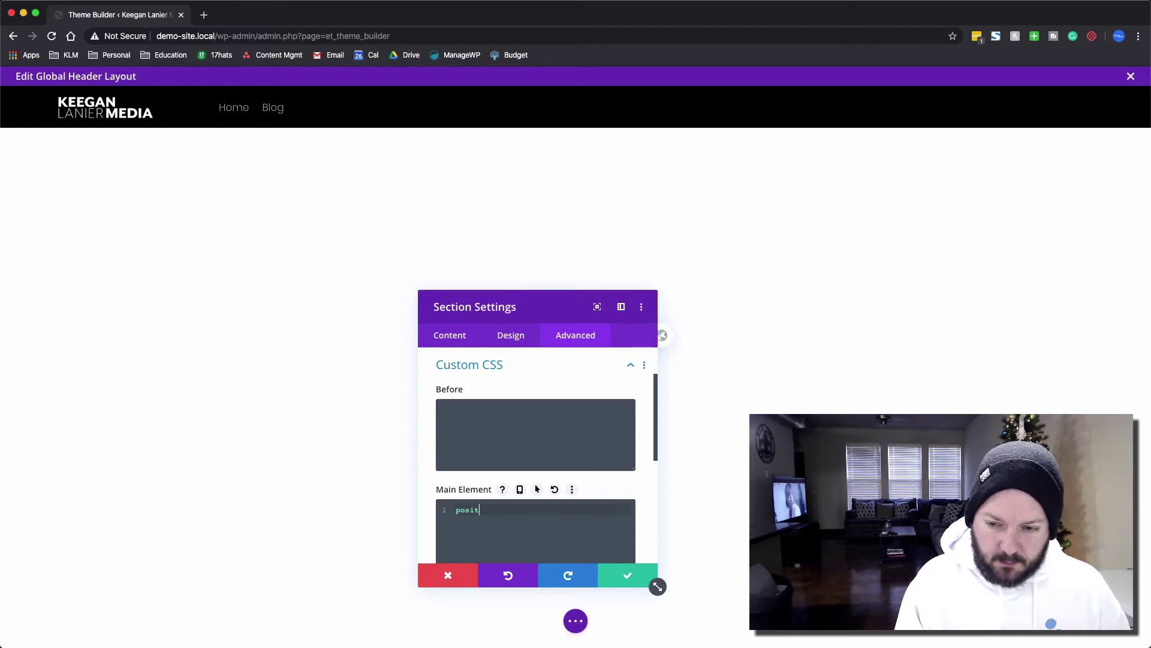
text(oinion:fixed)
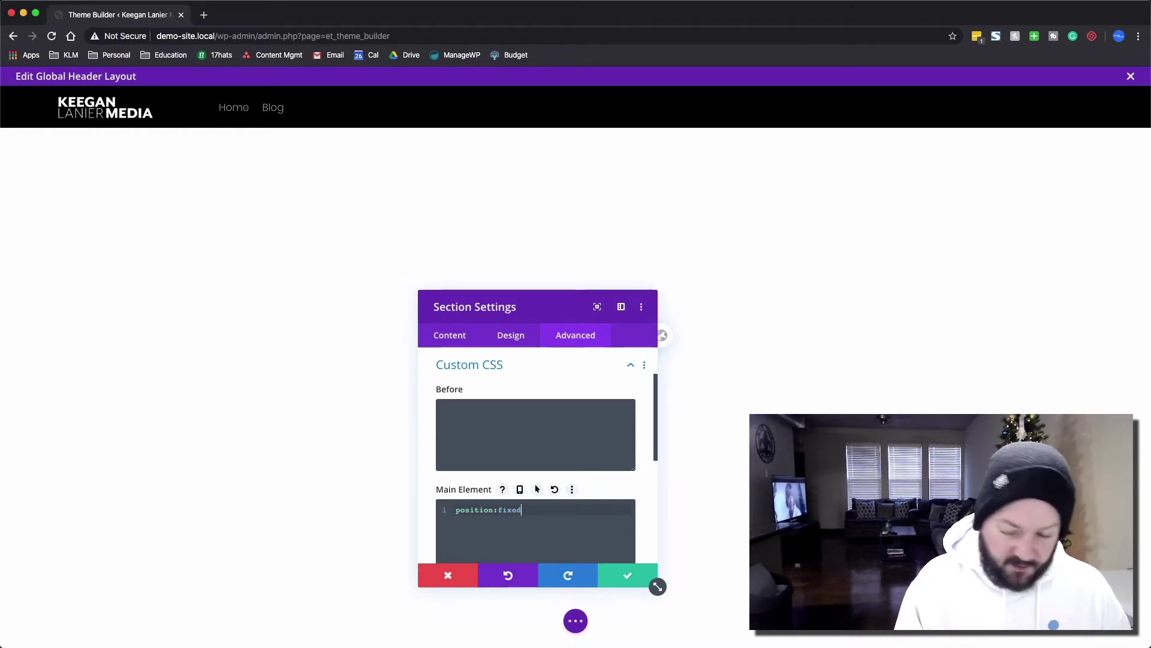
text(;)
key(Return)
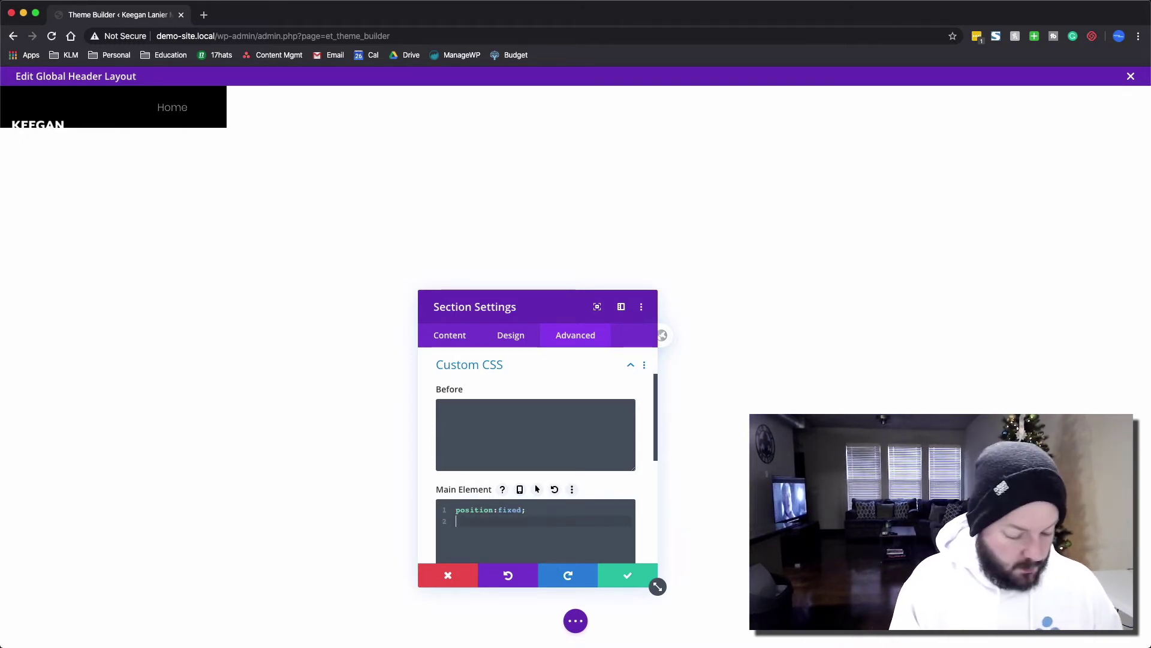
text(width:100%)
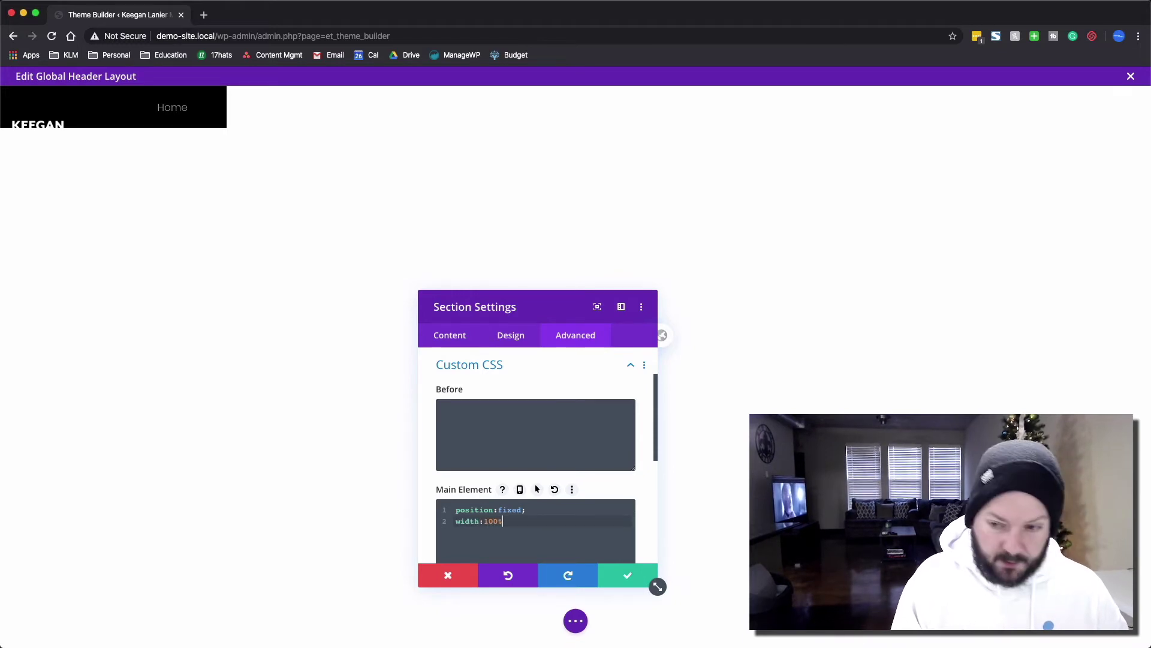
text(;)
key(Up)
key(End)
key(Return)
text(to)
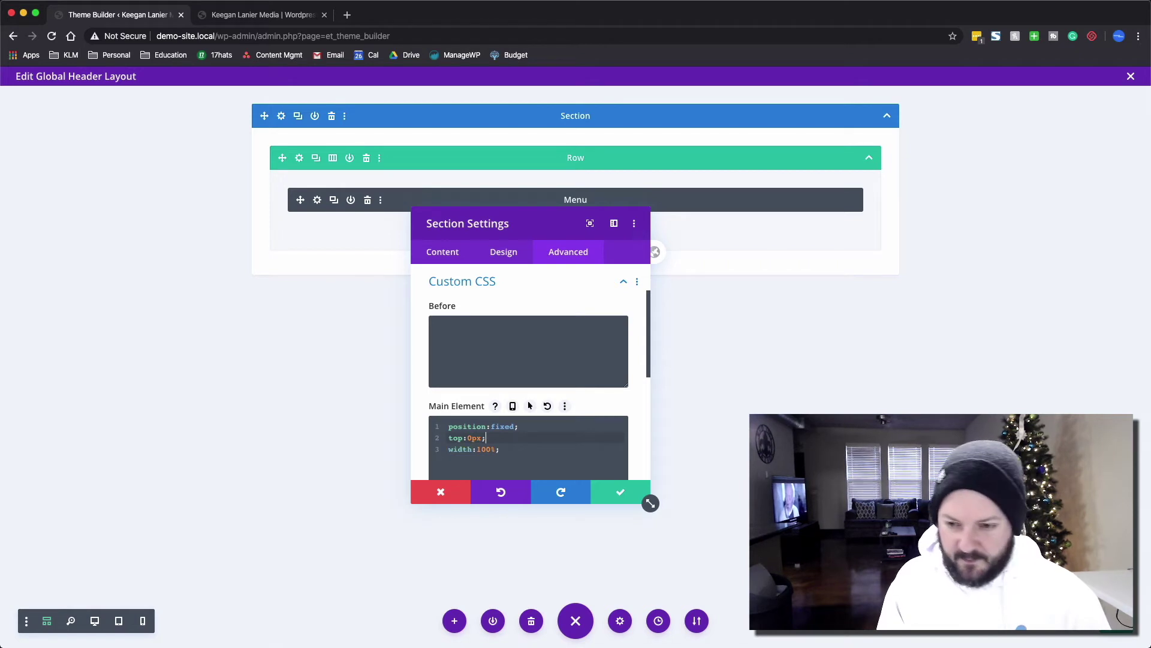
click(621, 491)
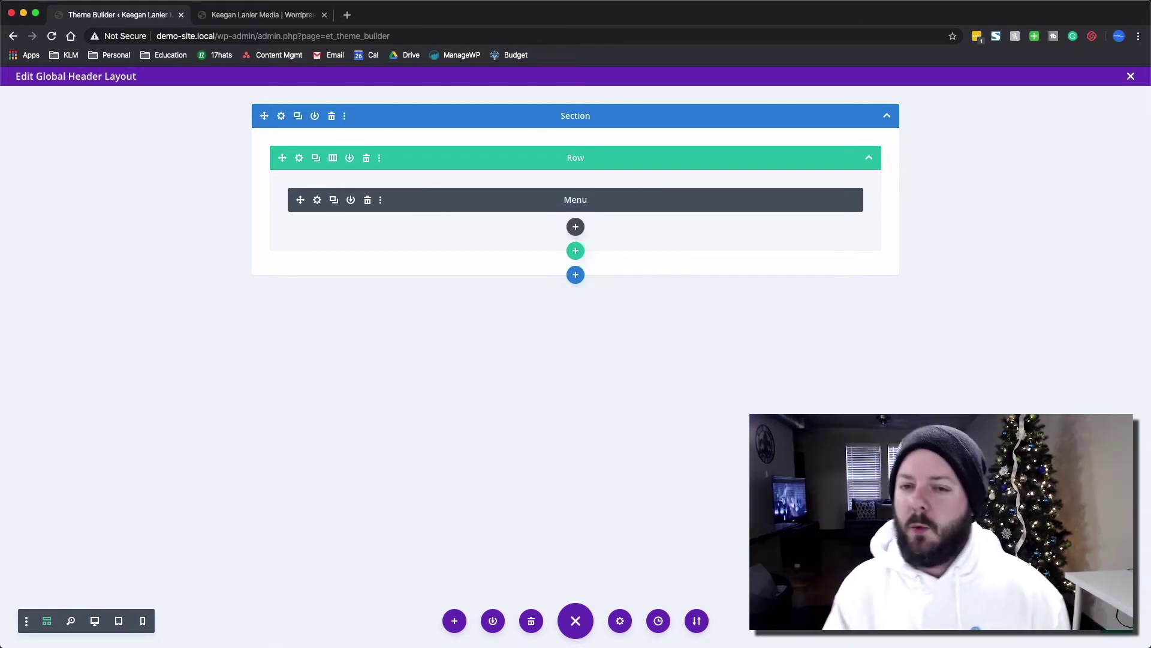
Raise the header section's Z Index to 9999 under Advanced > Visibility, save, and view the live homepage
click(282, 116)
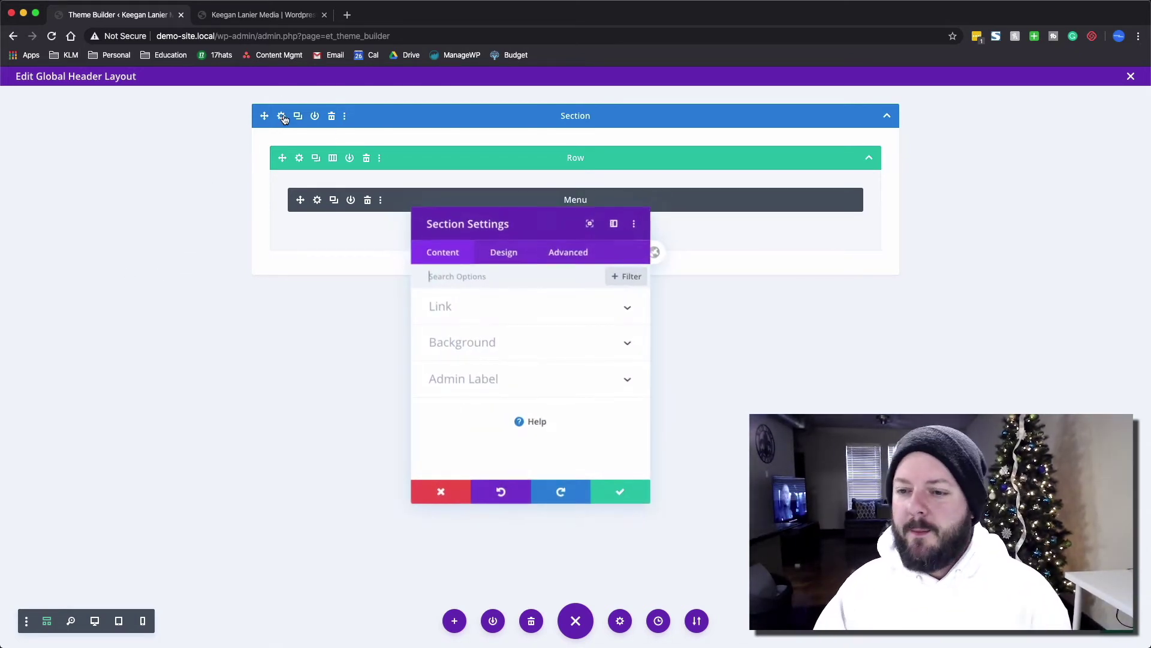
click(566, 252)
click(479, 380)
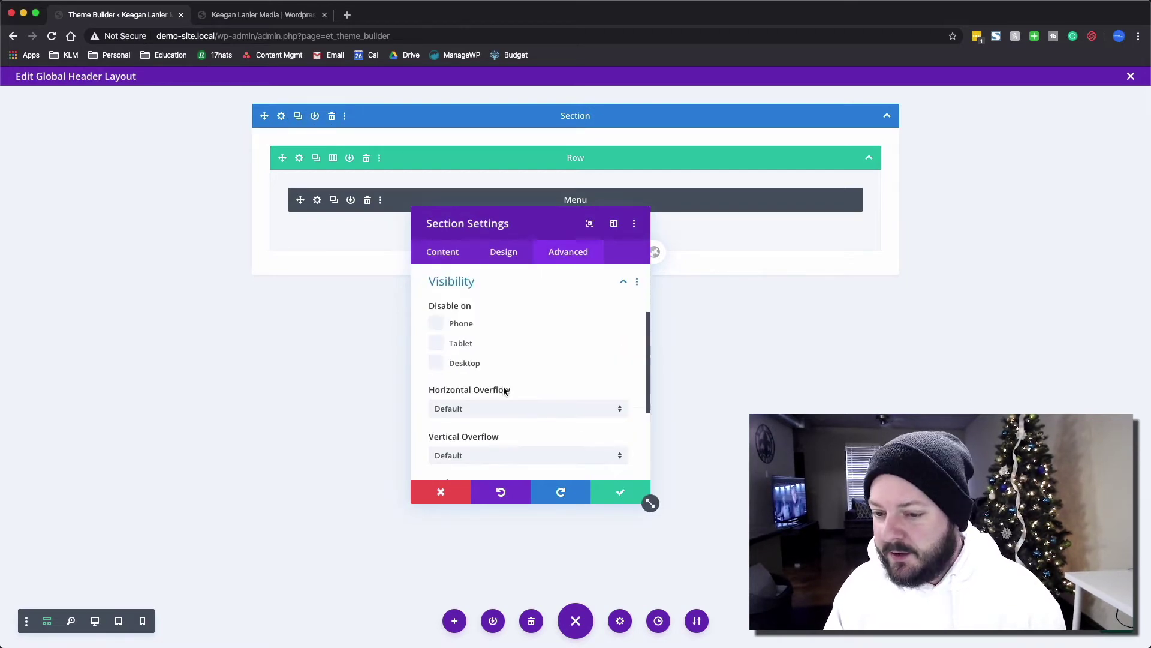
scroll(504, 390, down, 3)
drag(458, 362, 582, 364)
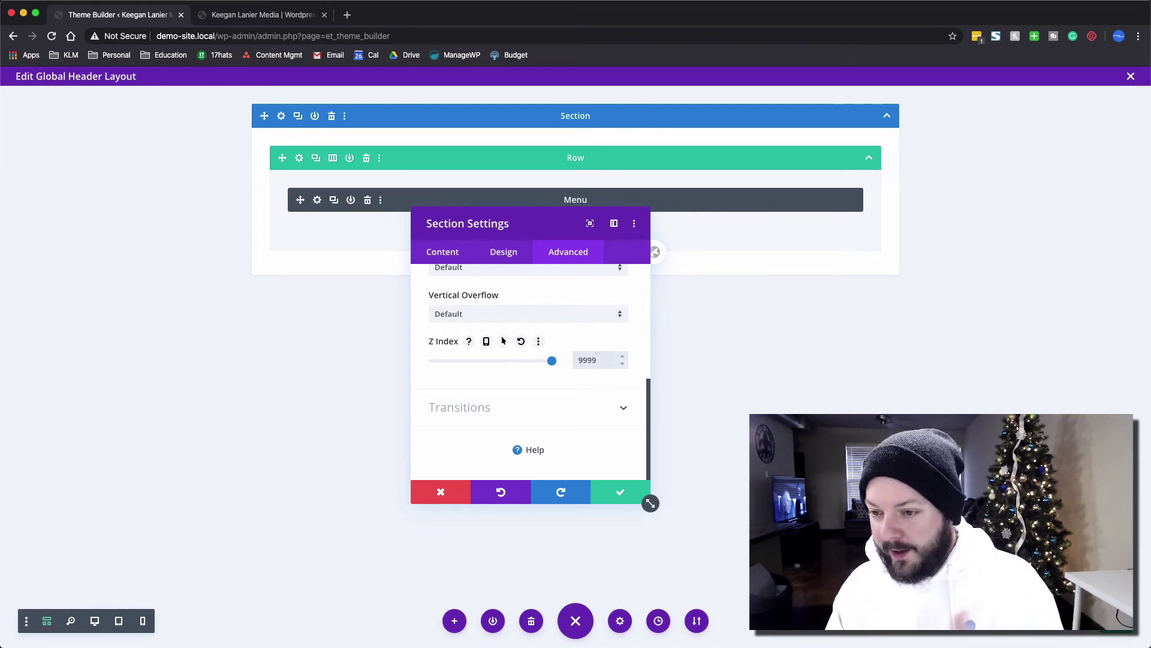
click(614, 480)
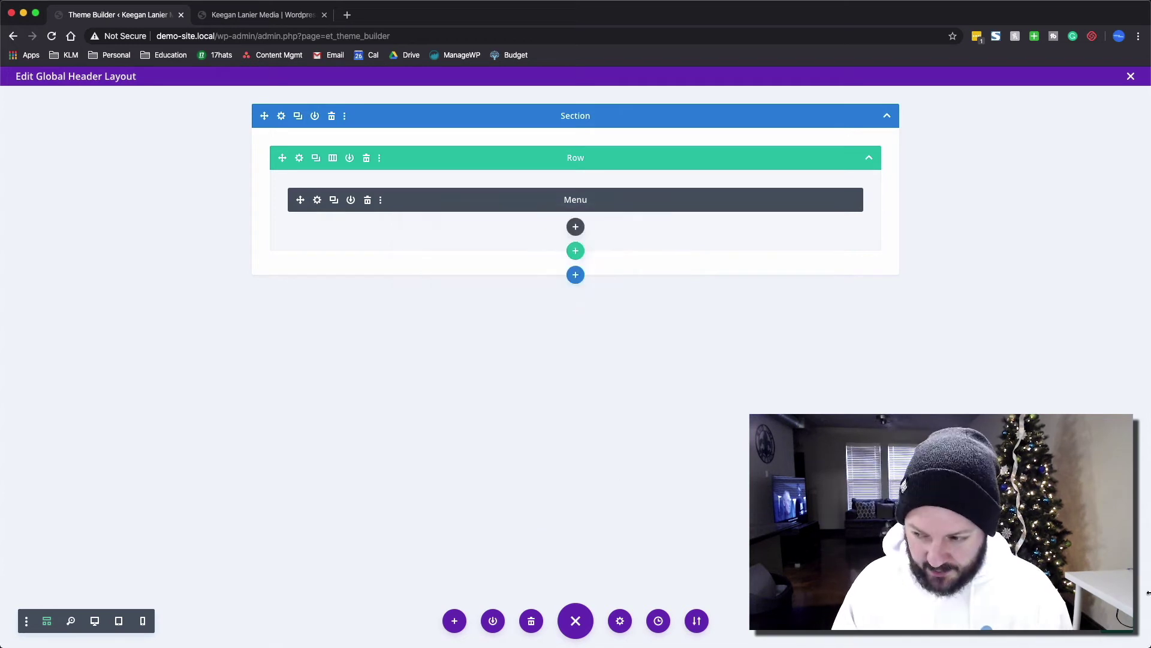
click(240, 19)
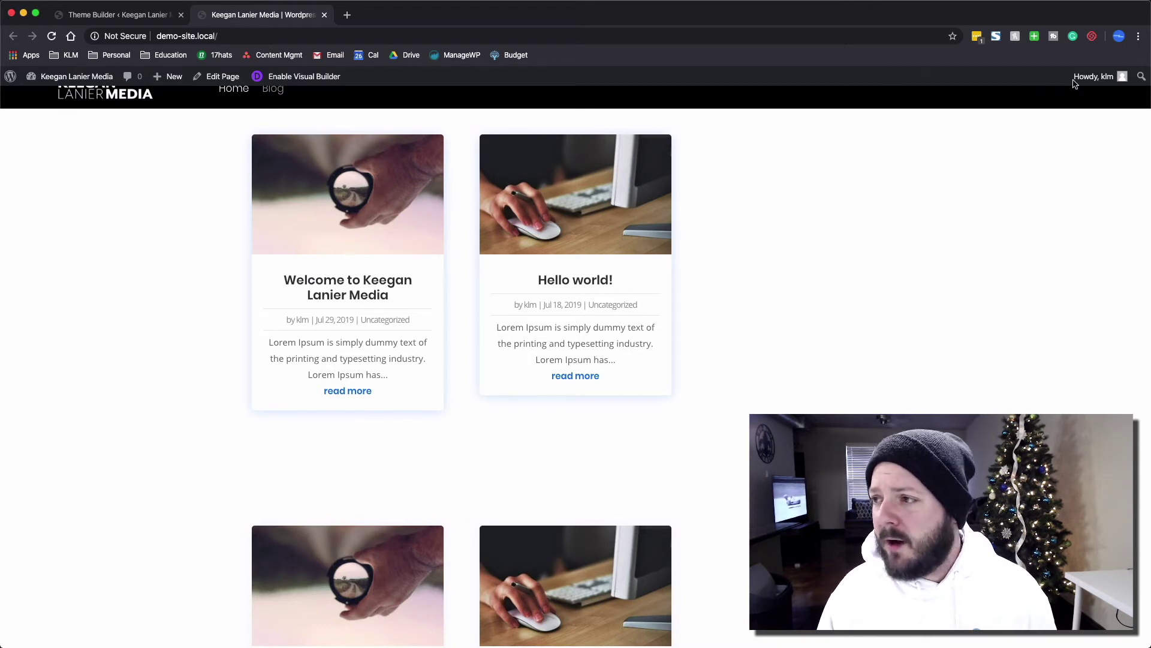
Log out of WordPress from the Howdy menu and close the Theme Builder tab
mouse_move(1080, 78)
click(1049, 140)
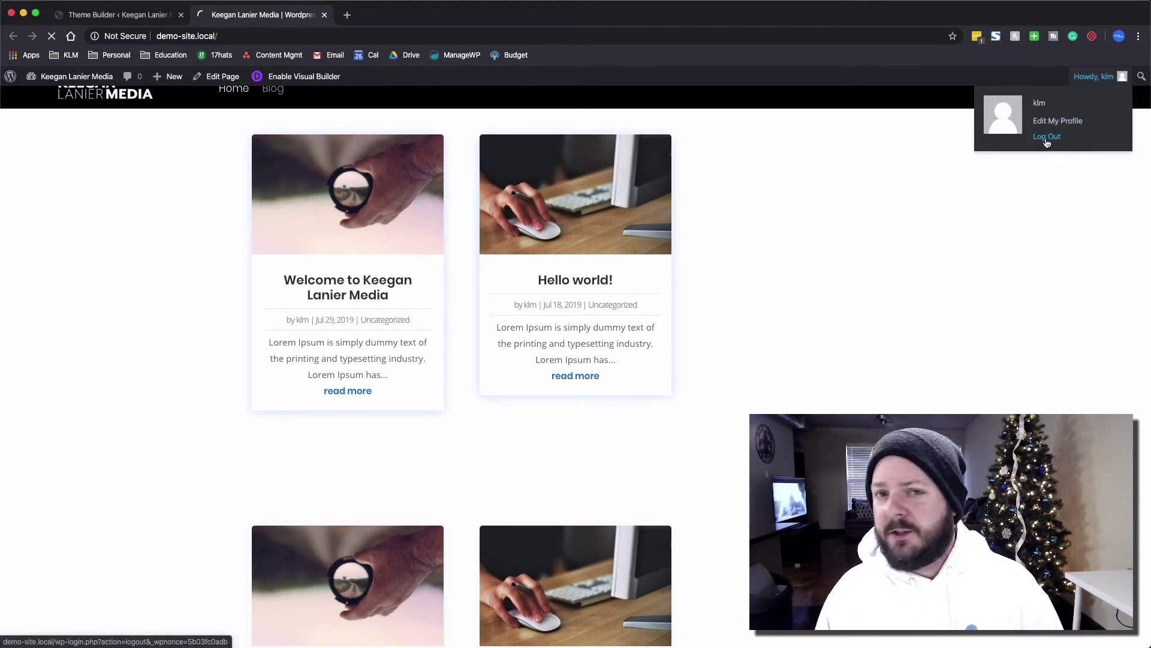
click(181, 15)
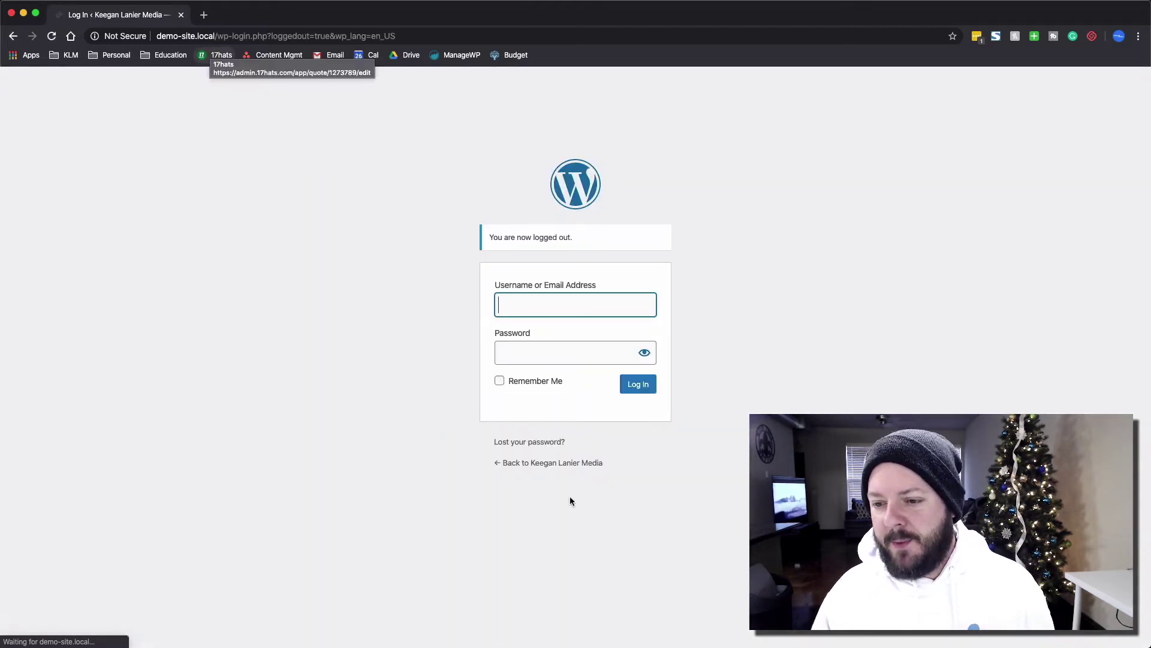
Return to the homepage to check the fixed black header, then load the site's wp-admin login page
click(579, 464)
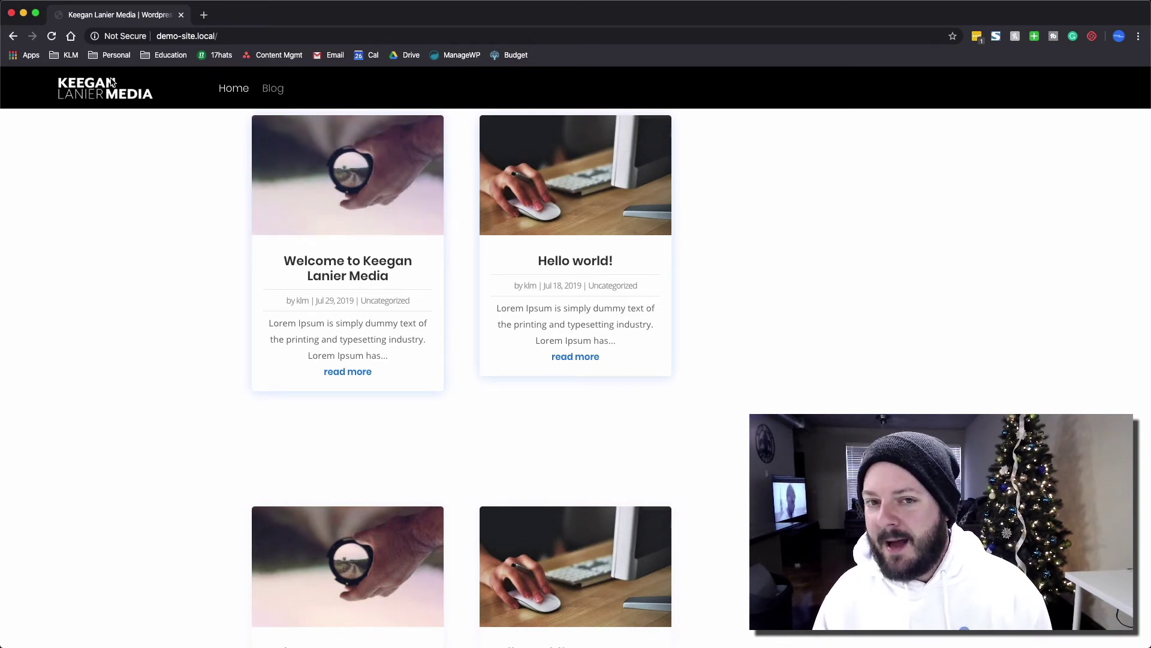
click(359, 38)
click(368, 37)
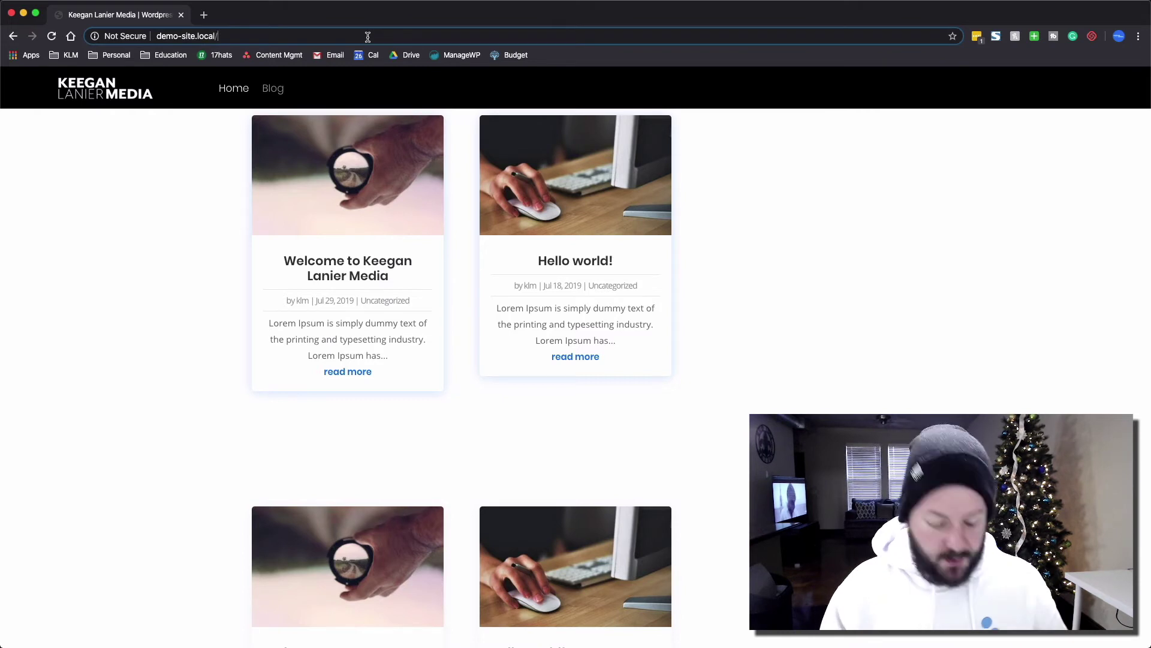
text(wp-admin)
key(Return)
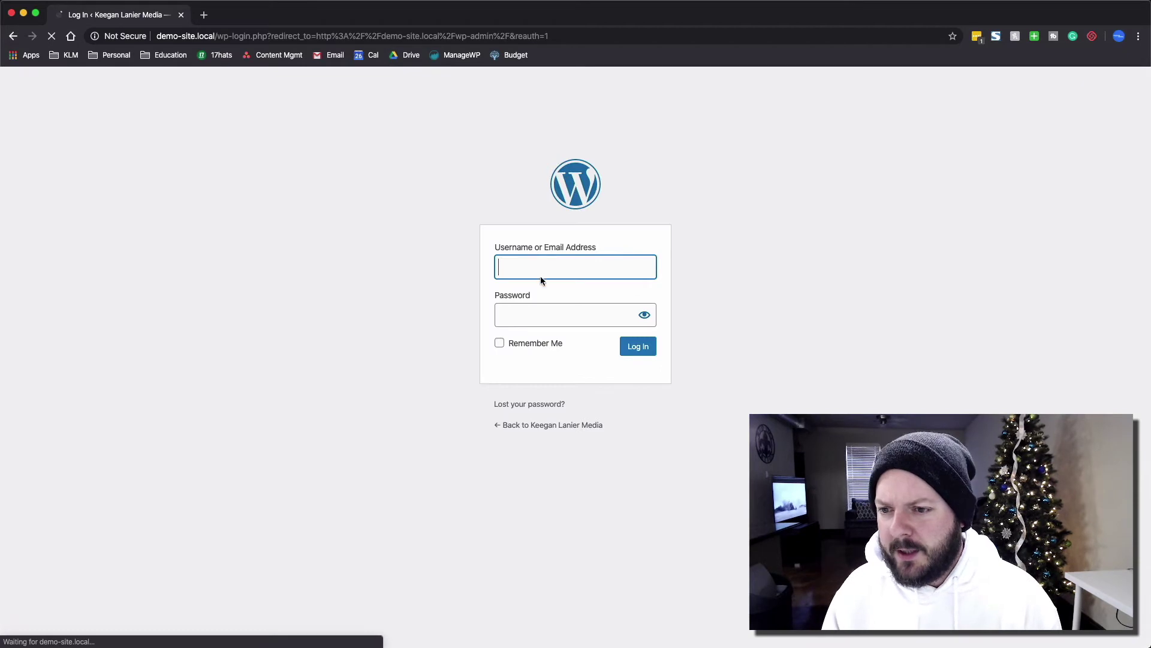
click(564, 267)
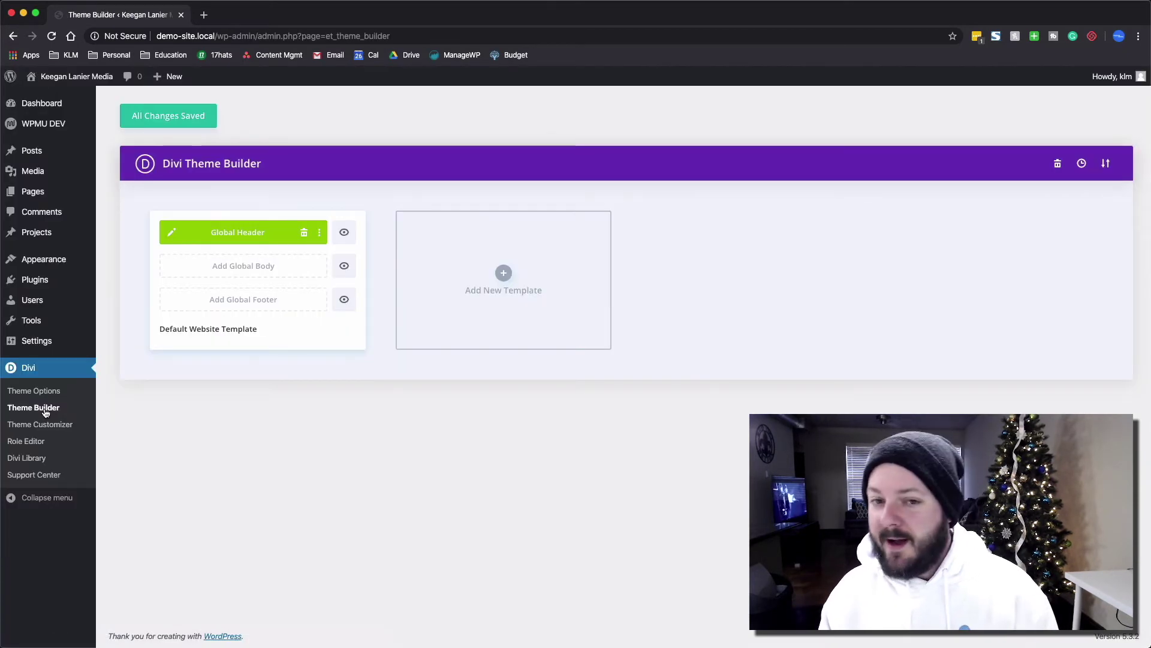
Open the Global Header layout for editing and load the site homepage in a new tab
click(170, 233)
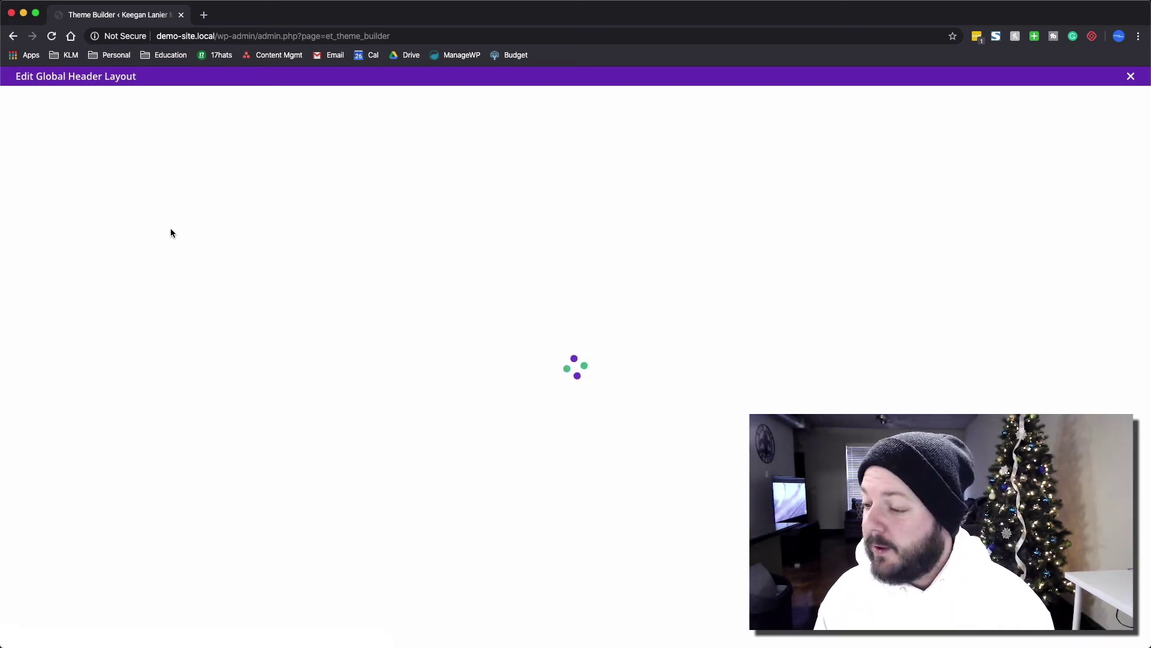
drag(215, 36, 155, 36)
key(super+c)
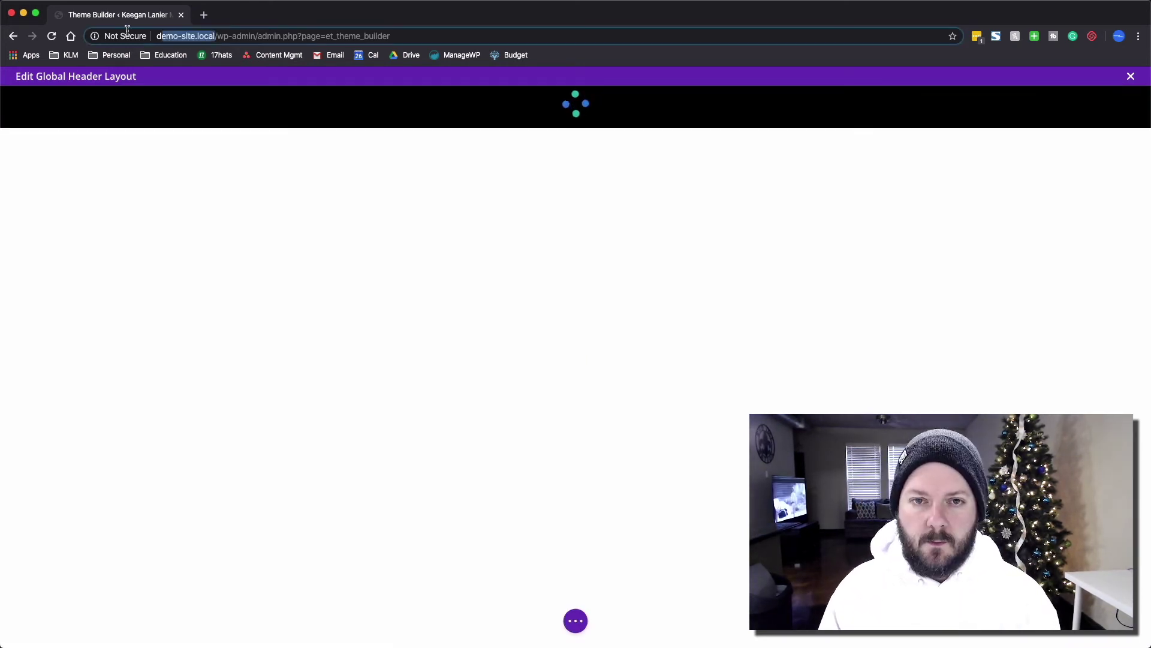
click(203, 14)
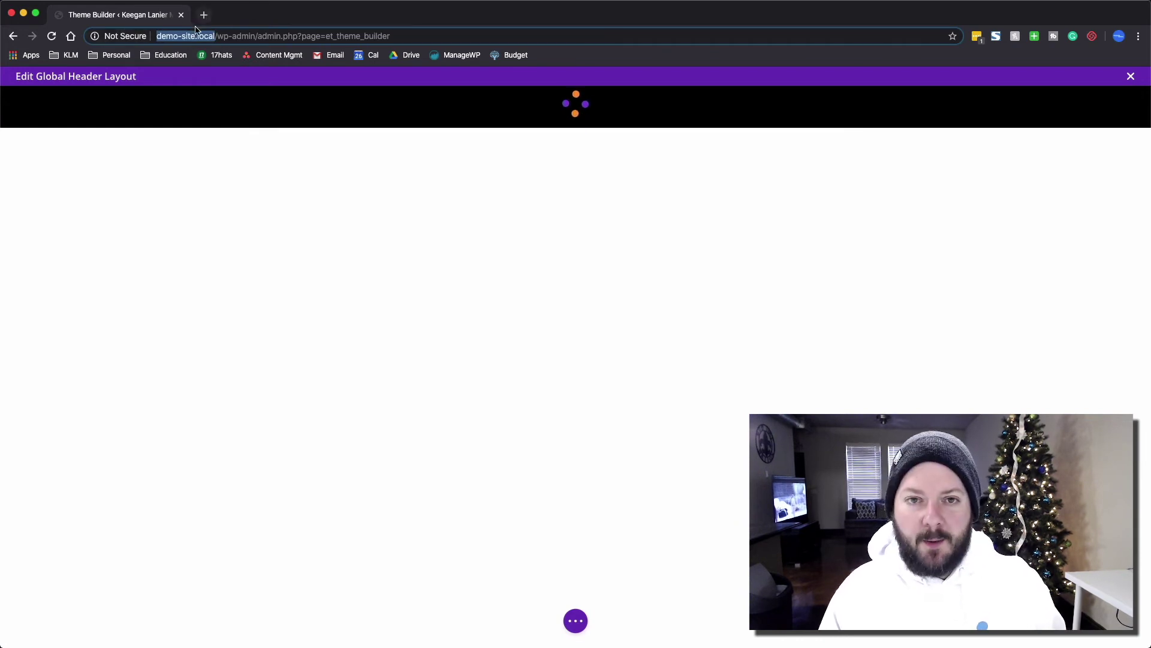
key(super+v)
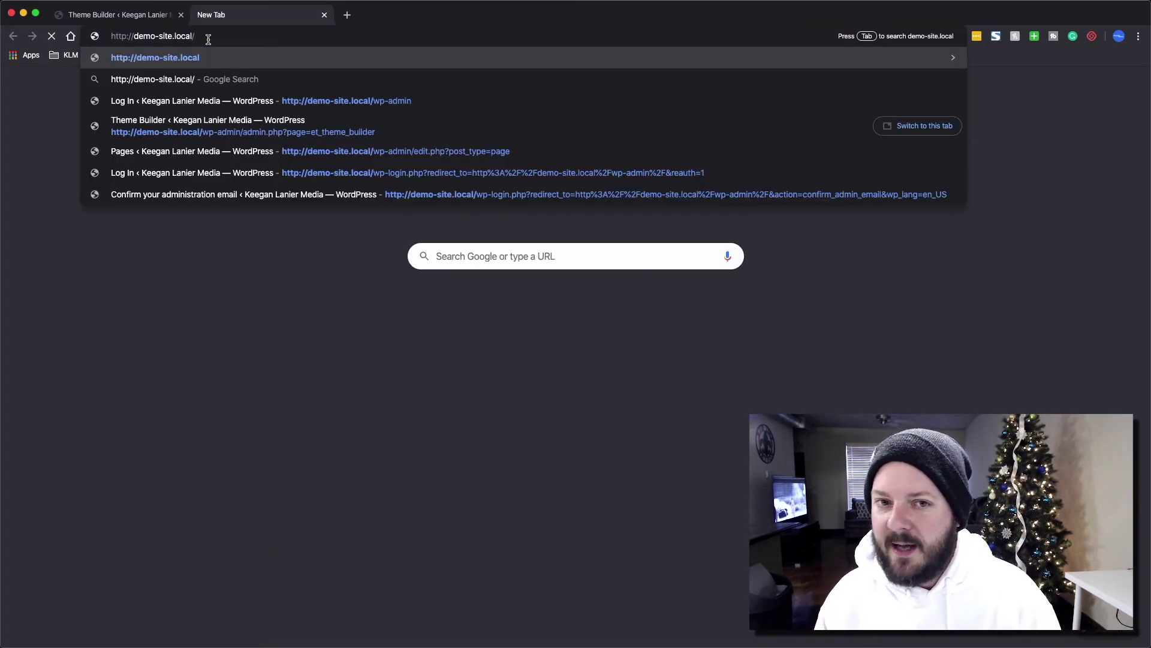
key(Return)
Back in the Theme Builder, switch the layout to Wireframe view from the bottom toolbar
click(150, 14)
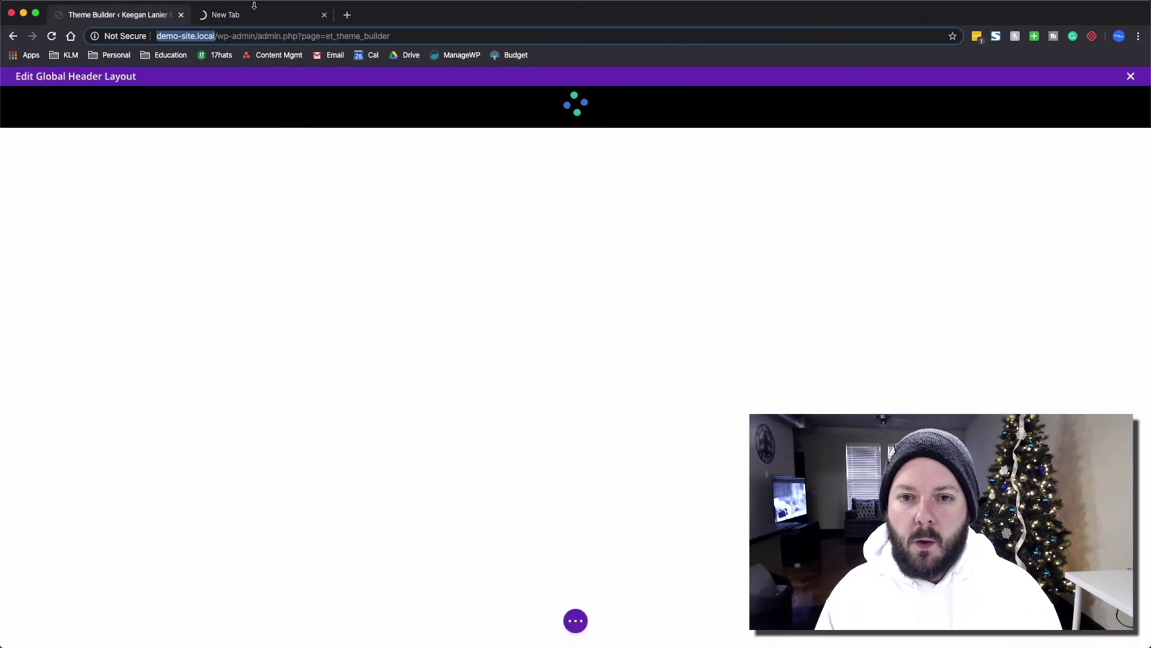
click(576, 621)
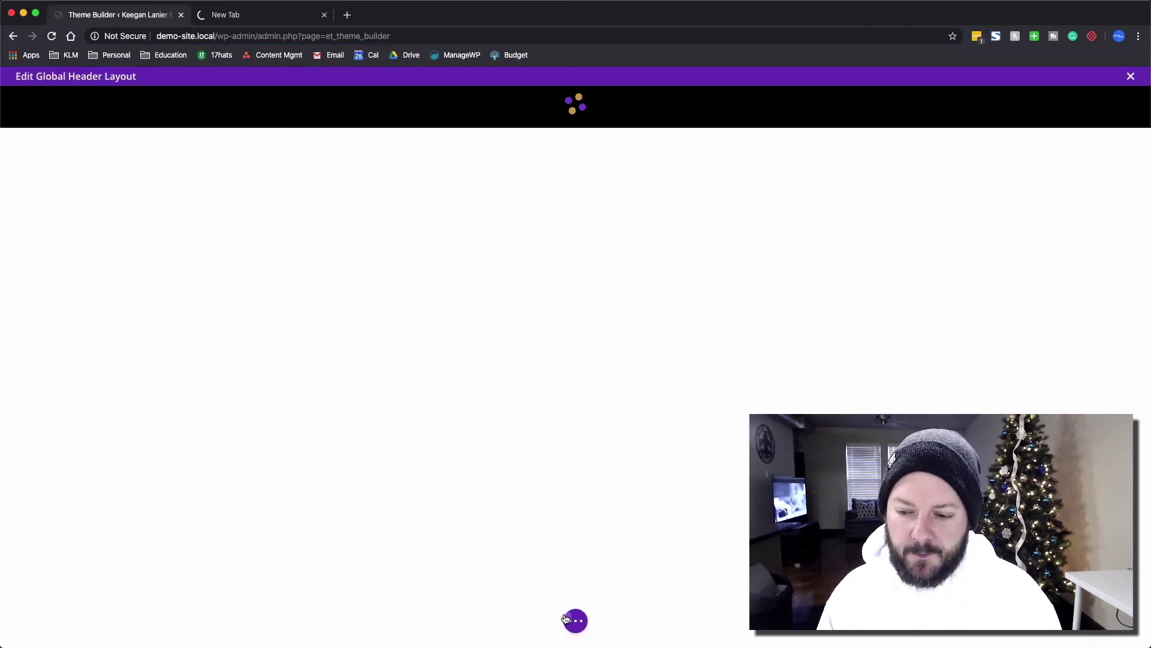
click(46, 622)
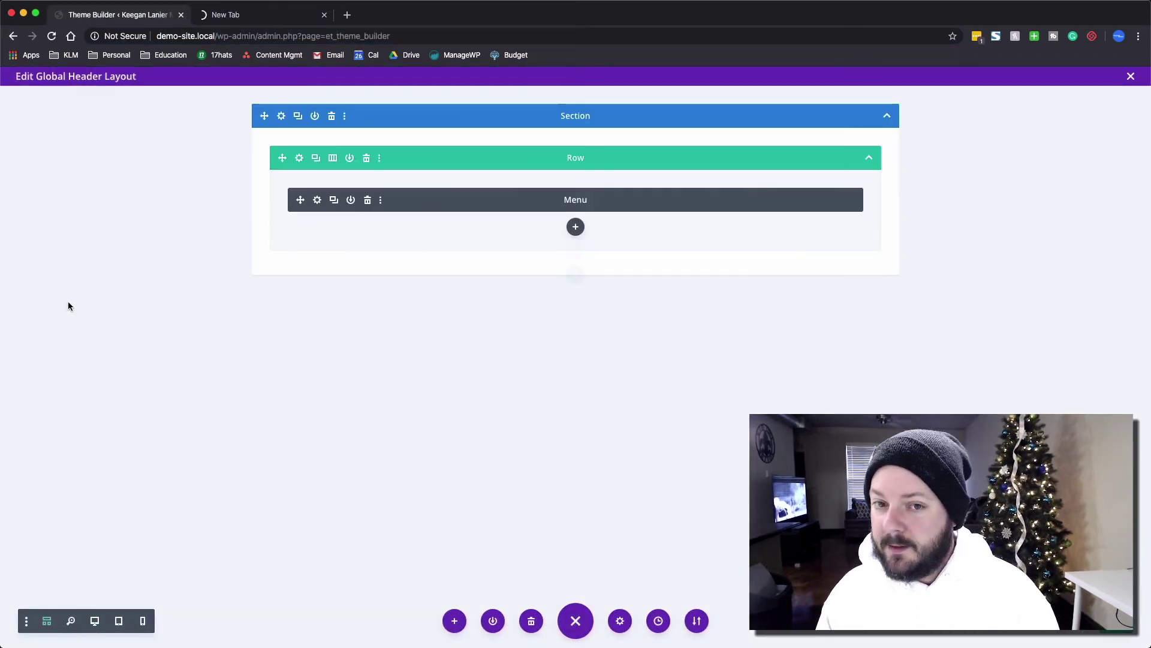
Add a Code module below the Menu containing <style>#main-content{padding-top:70px;}</style>
click(578, 228)
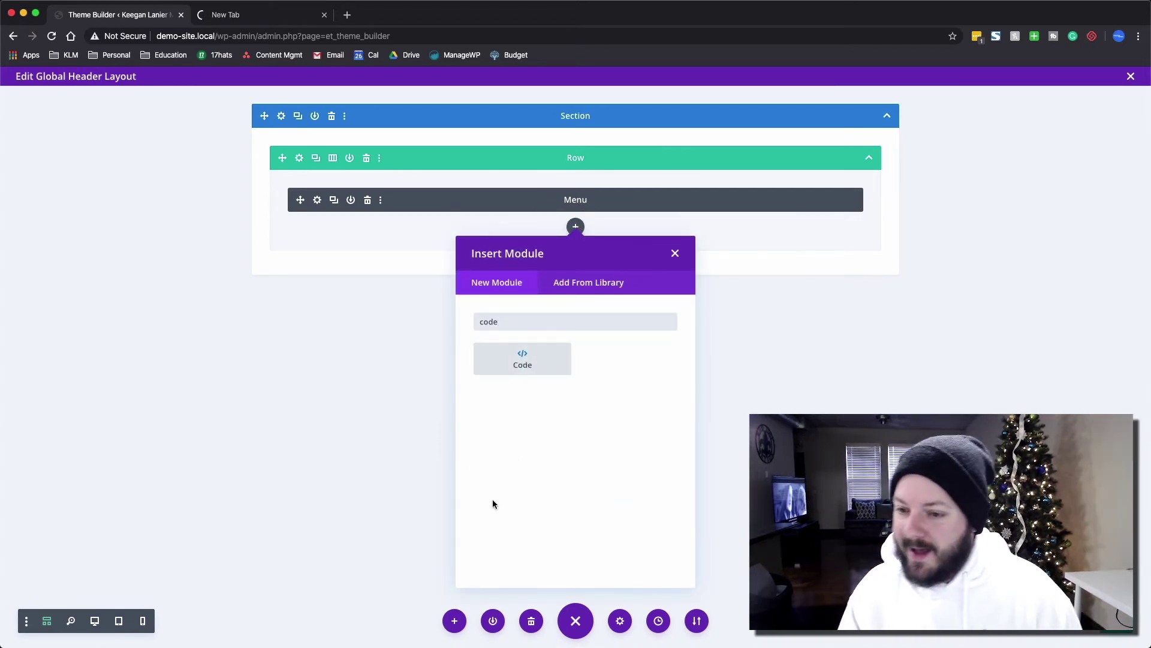
click(406, 257)
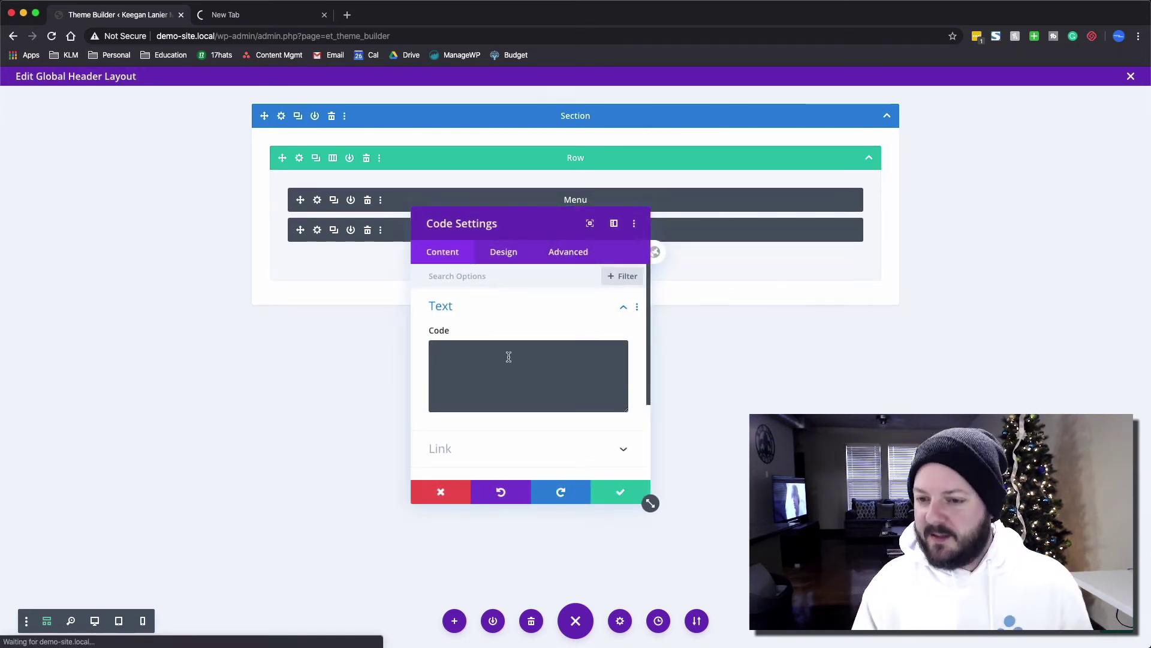
click(524, 356)
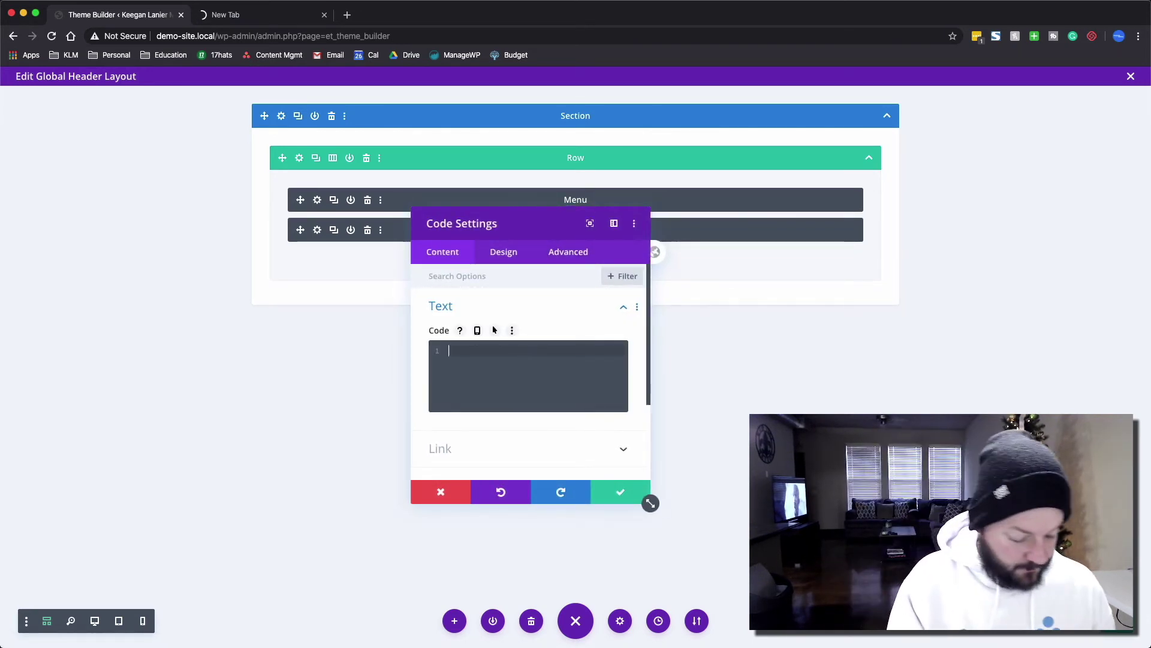
text(<style)
text(>)
key(Return)
key(Return)
key(Up)
text(#)
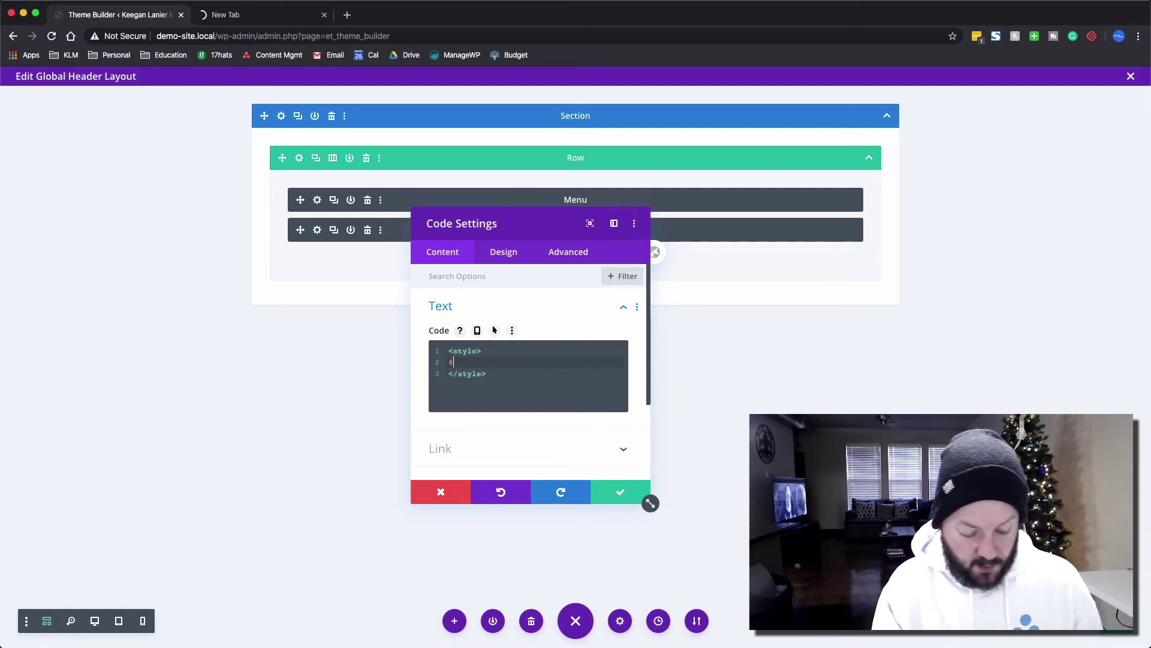
text(main-content{)
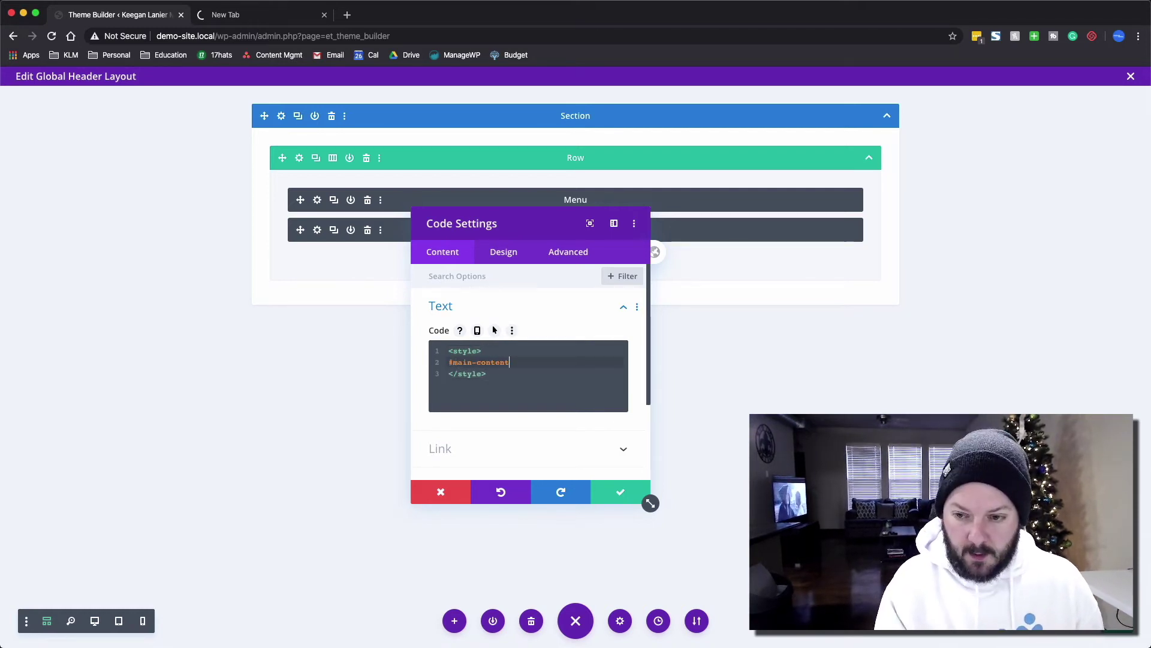
key(Return)
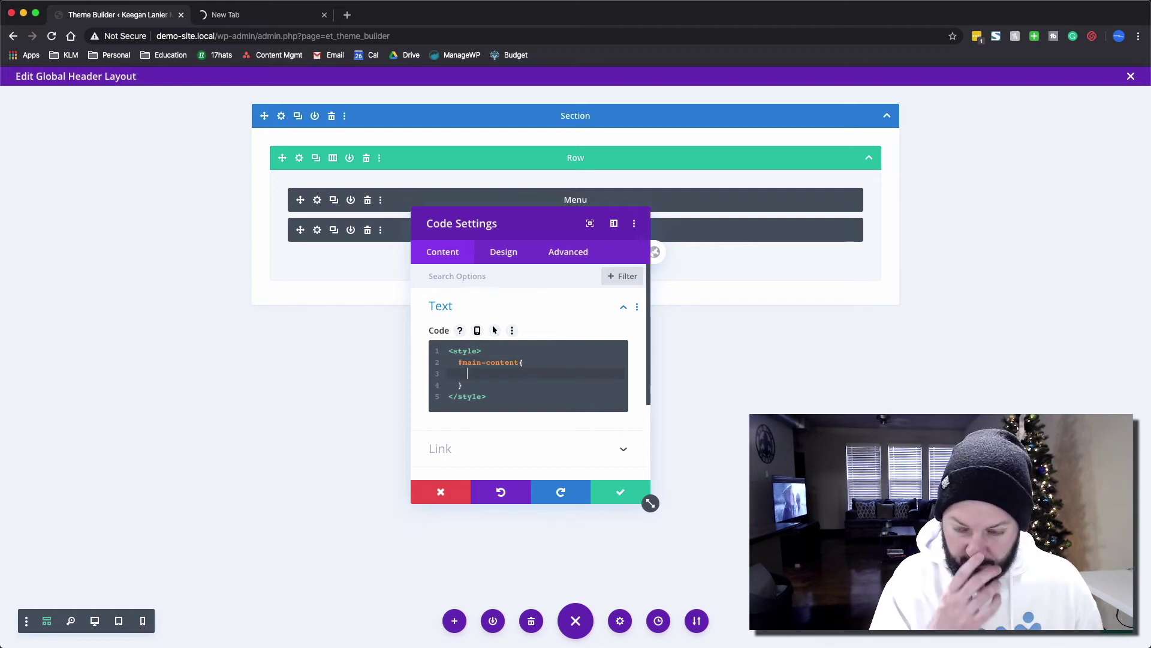
text(padding-top:)
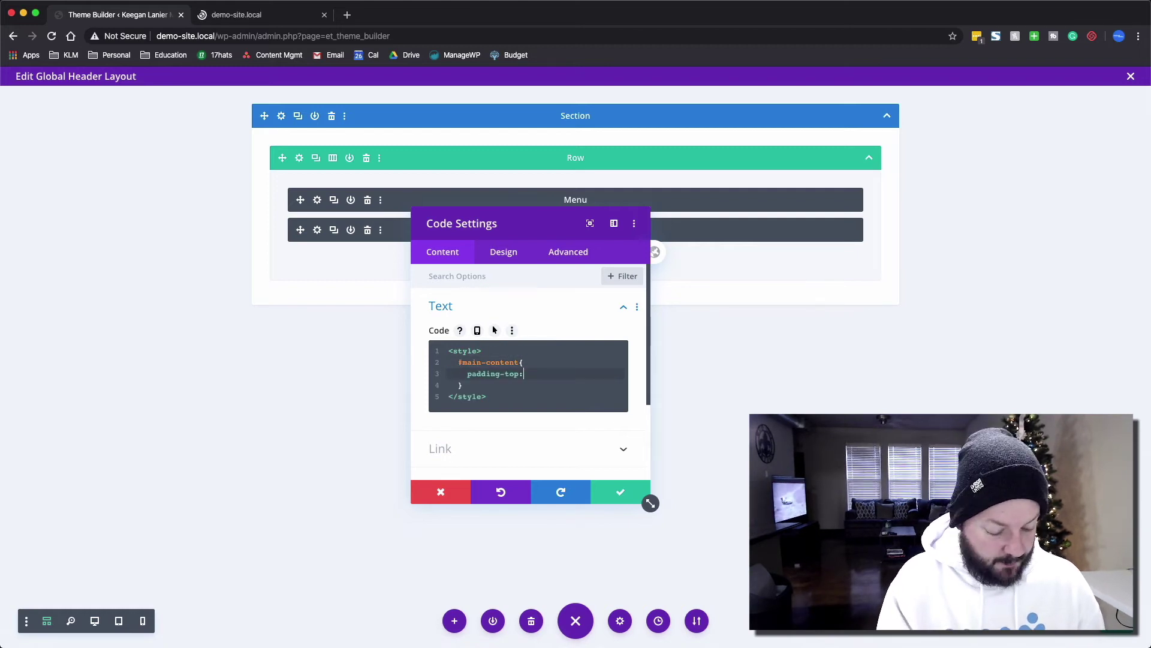
text(70px;)
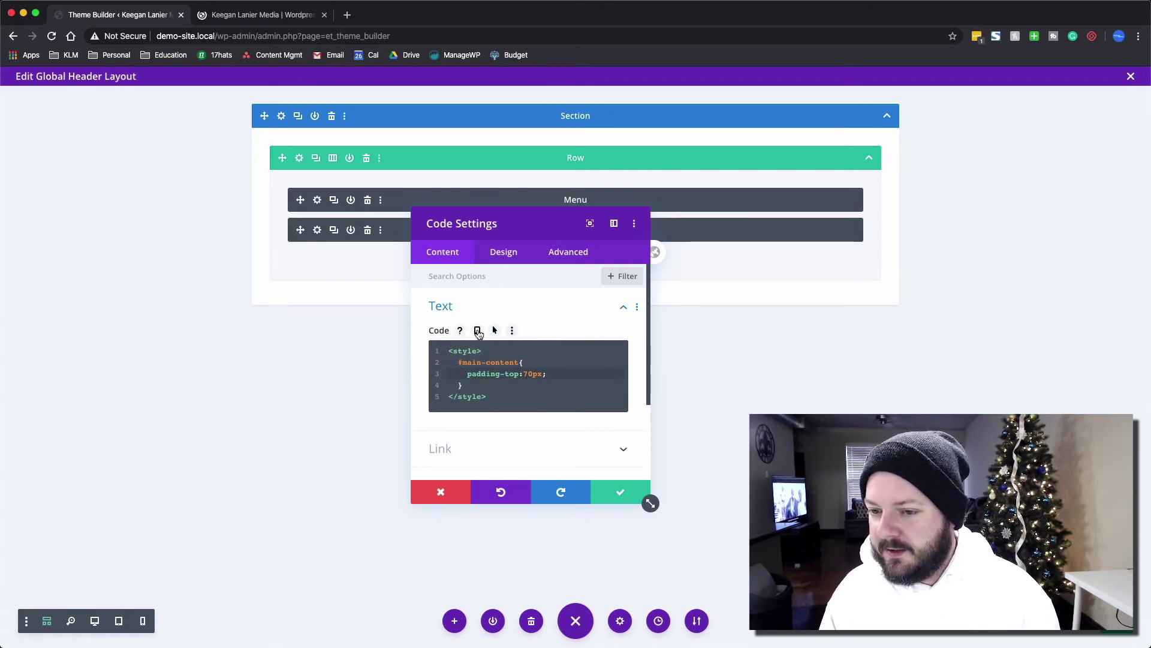
click(478, 331)
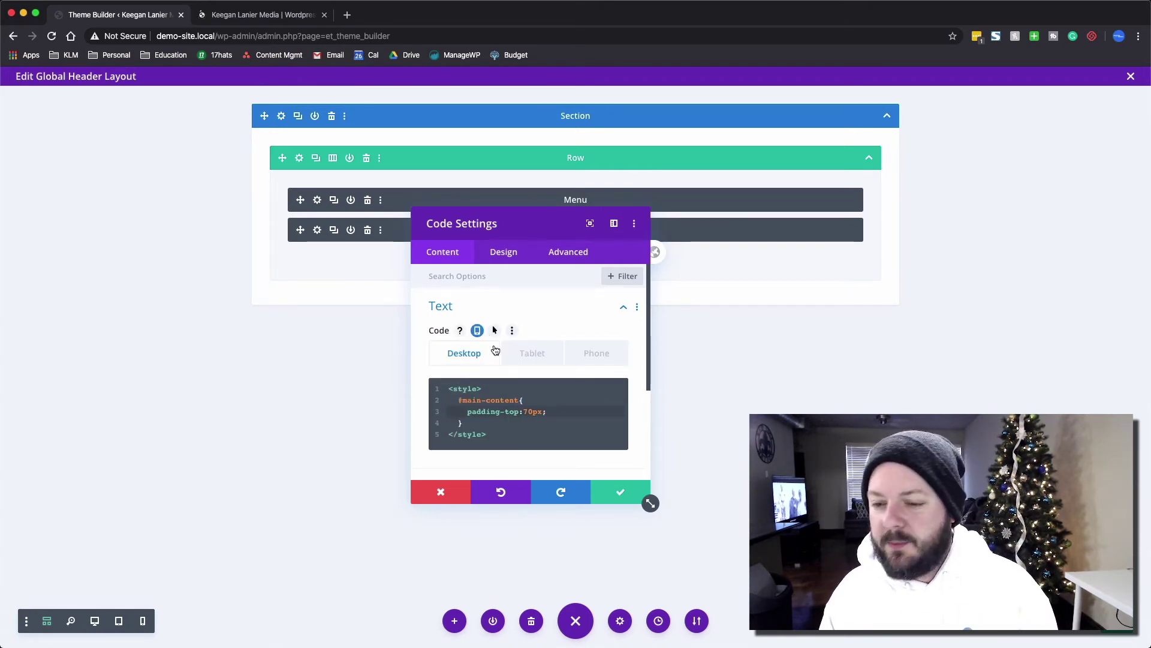
click(478, 330)
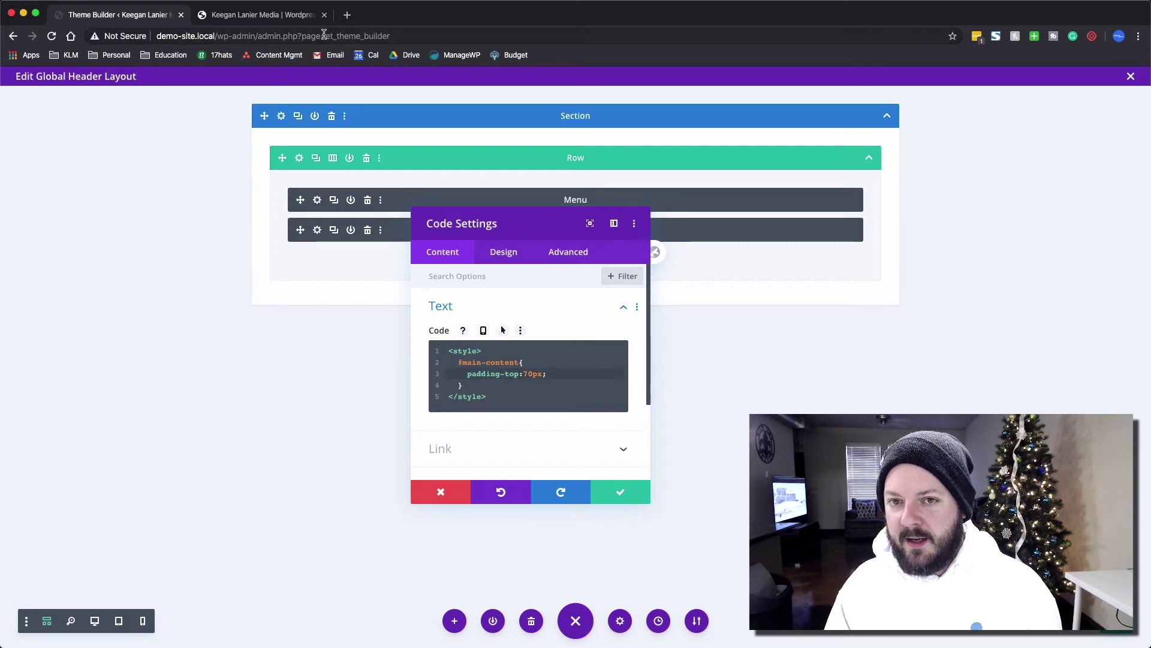
Inspect the live homepage in Chrome DevTools and select the div#main-content element
click(232, 13)
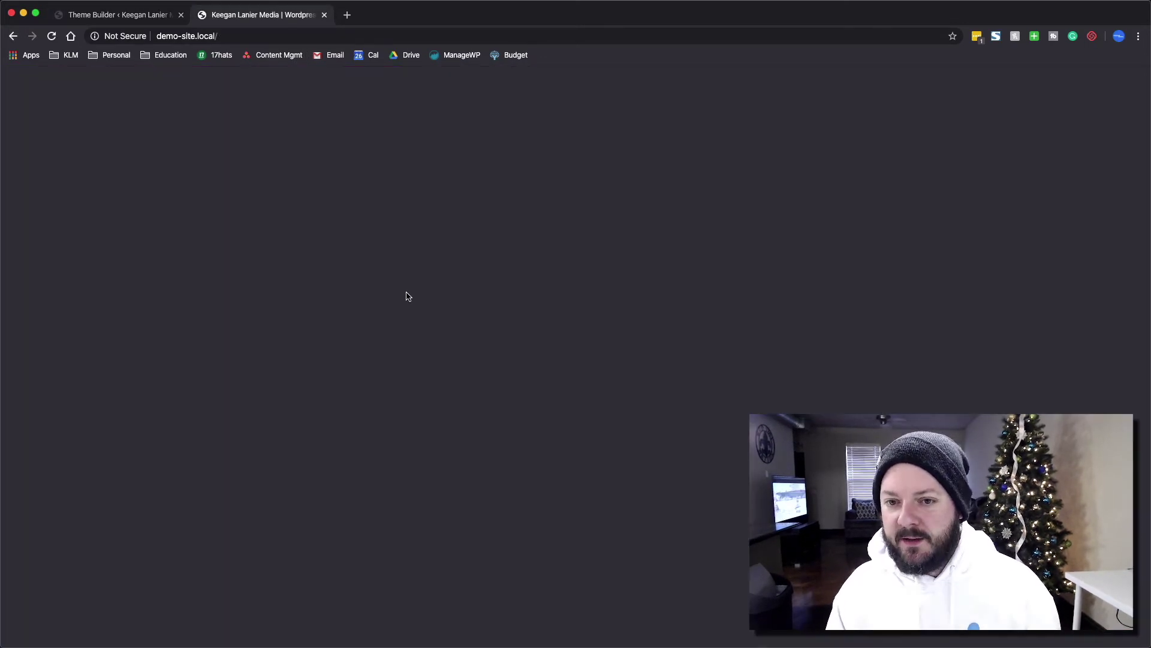
right_click(133, 133)
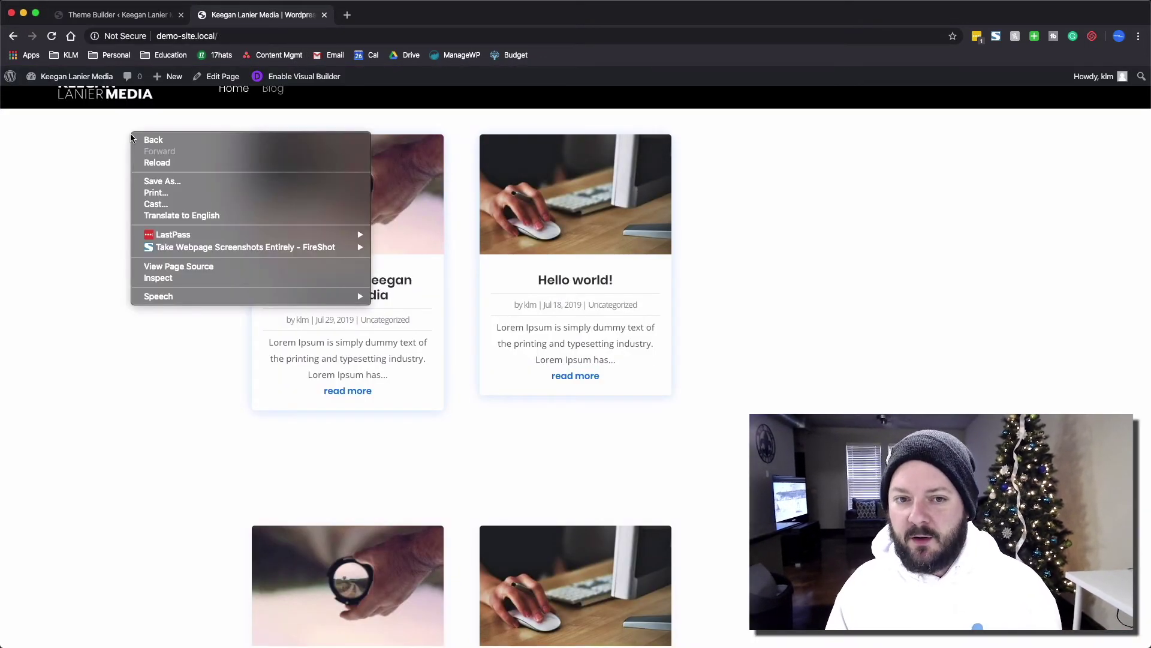
click(164, 279)
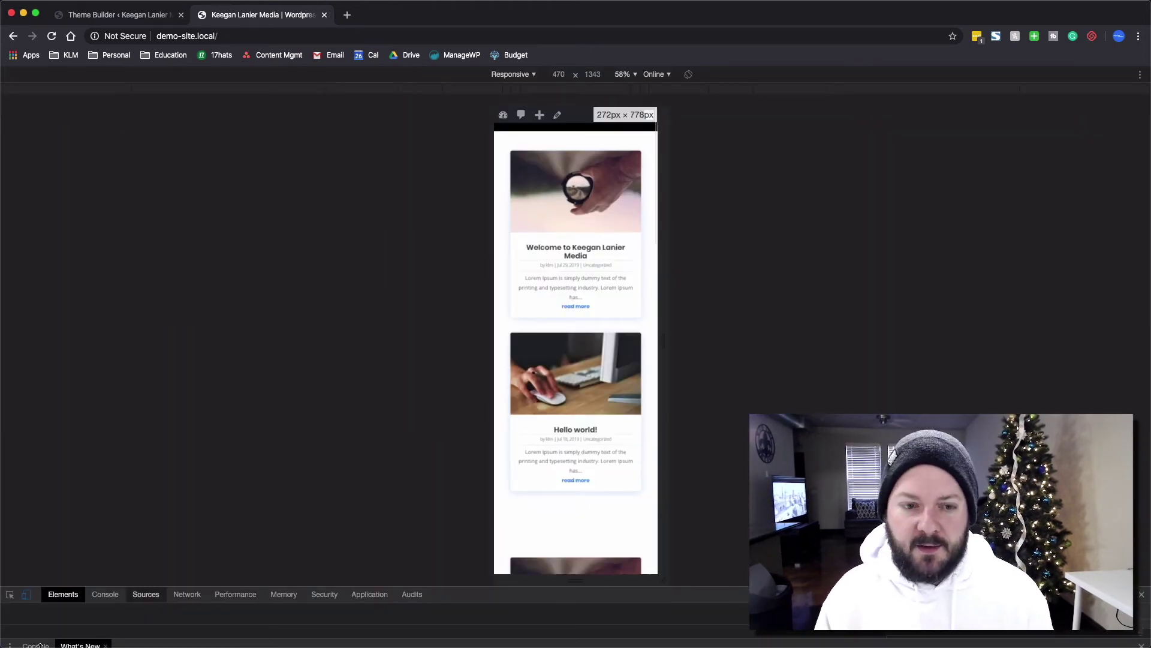
scroll(90, 473, up, 2)
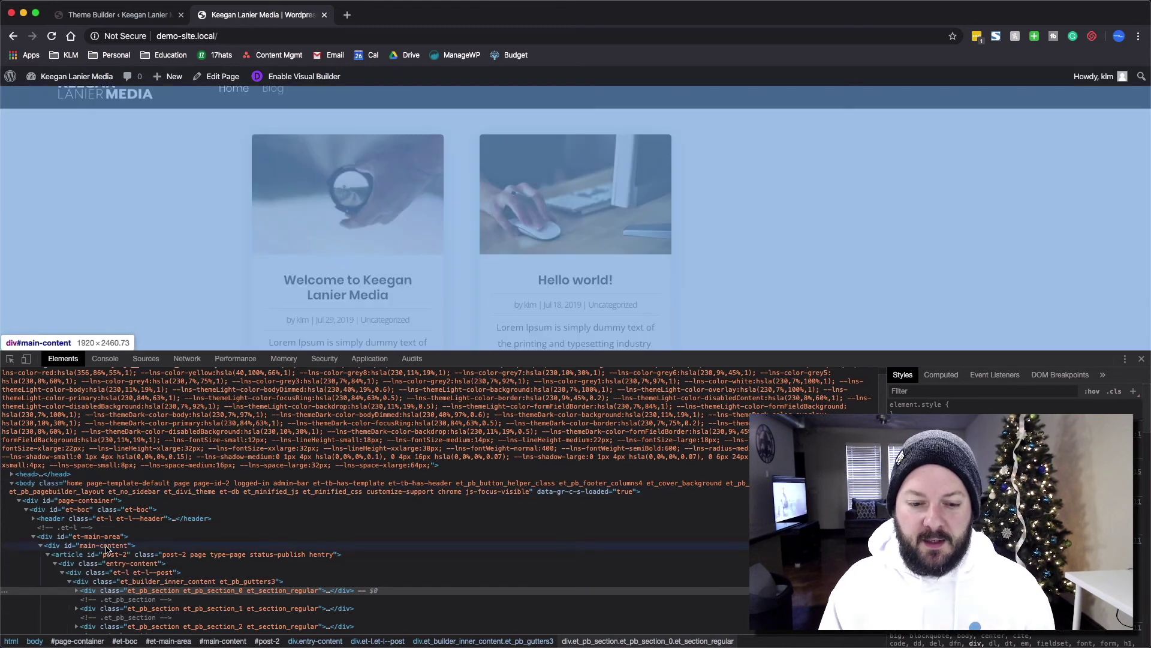
click(102, 546)
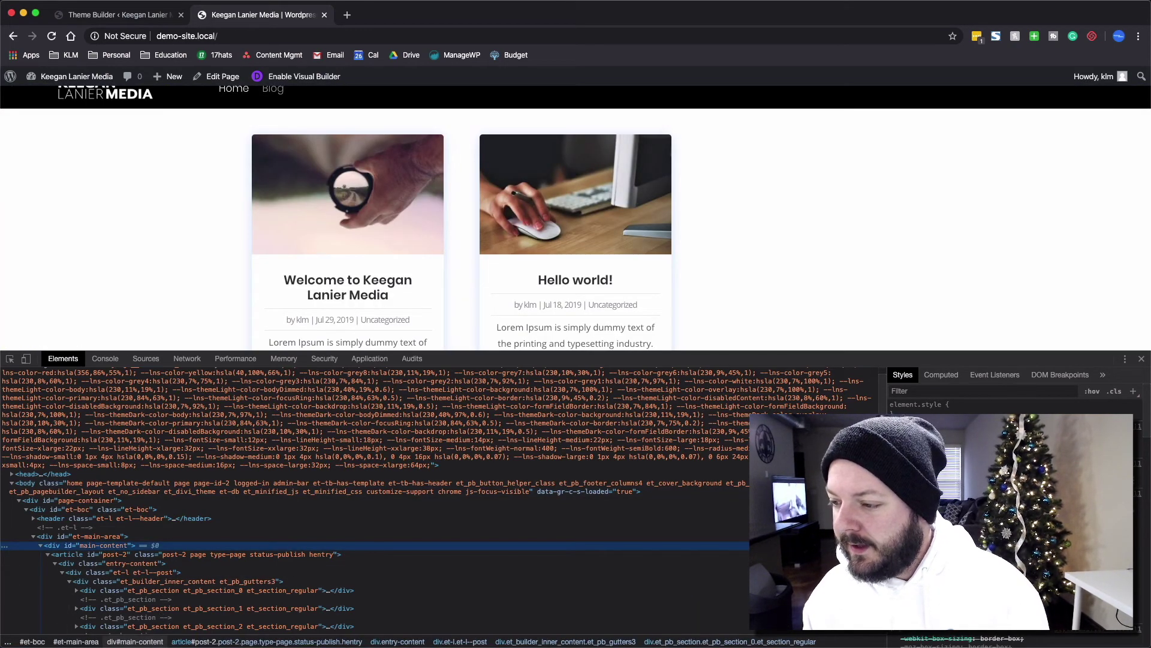
scroll(994, 623, up, 1)
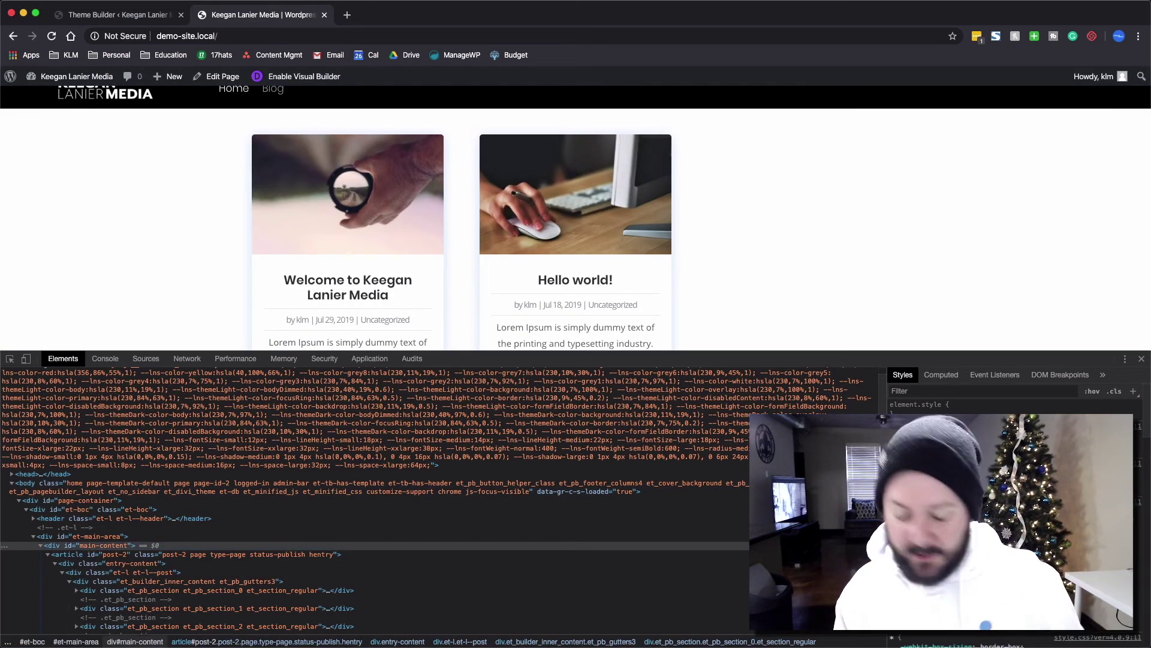
scroll(995, 639, down, 2)
scroll(994, 639, up, 2)
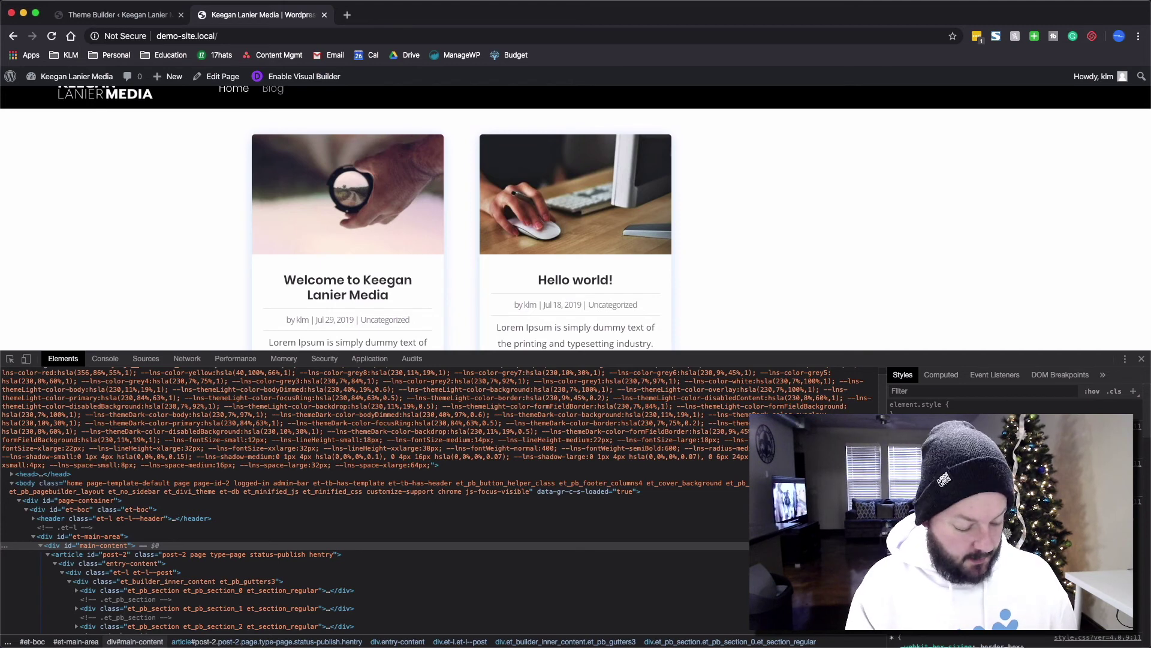
scroll(462, 240, up, 1)
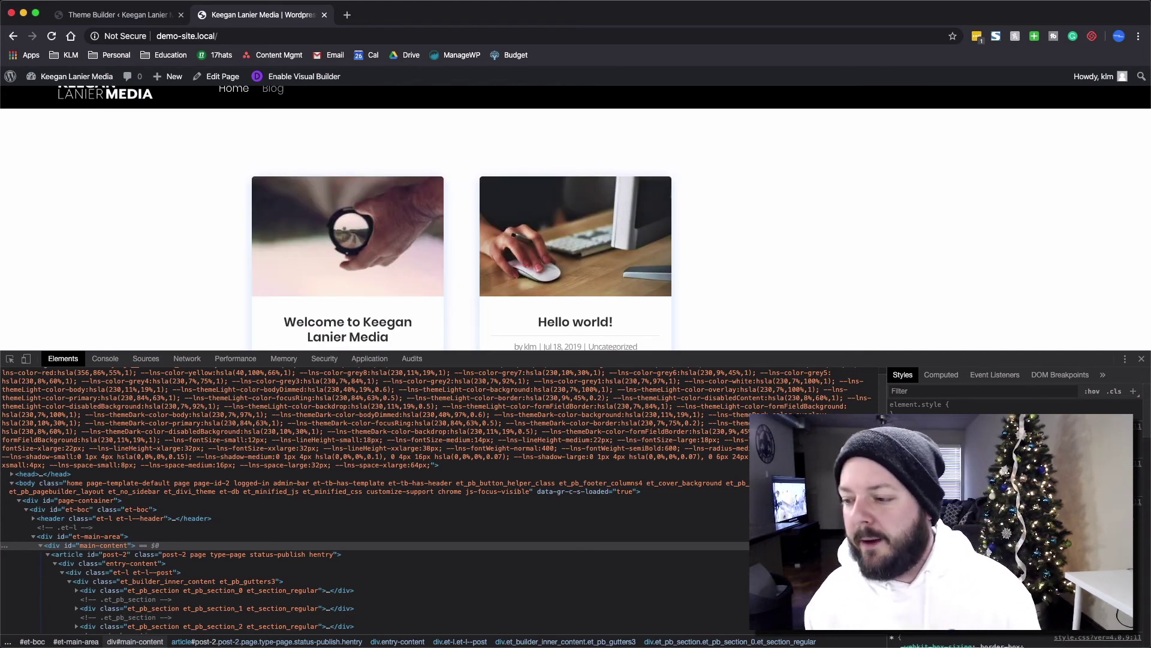
key(ctrl+shift+Tab)
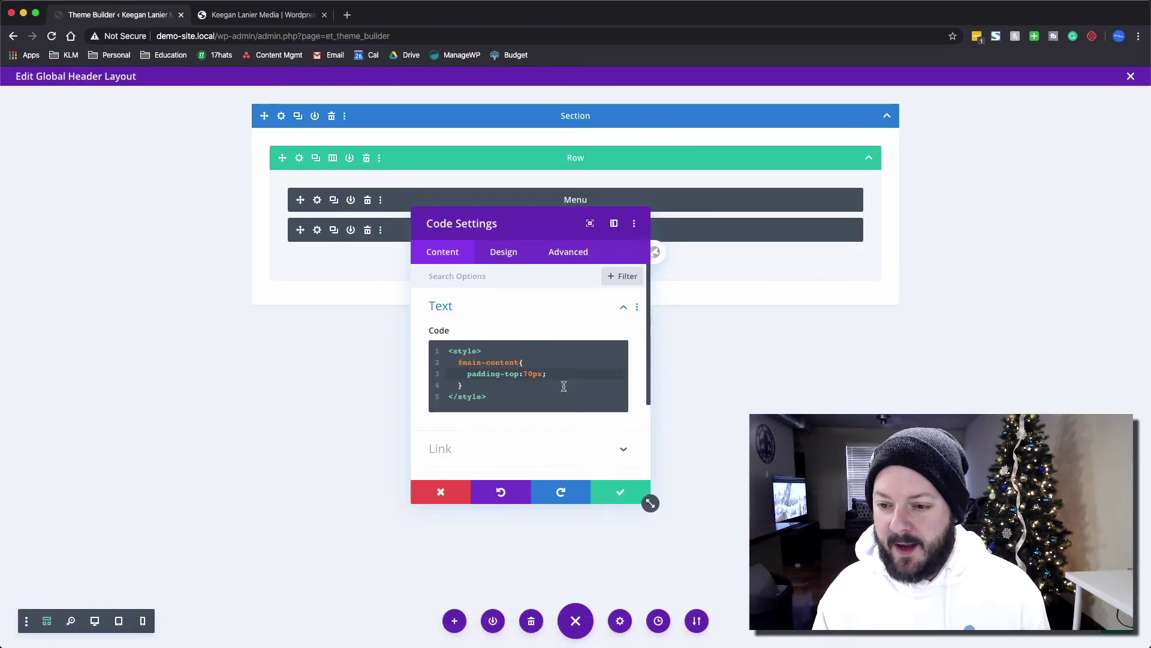
Confirm the Code module, save the global header in the Theme Builder, and log out of WordPress
click(624, 493)
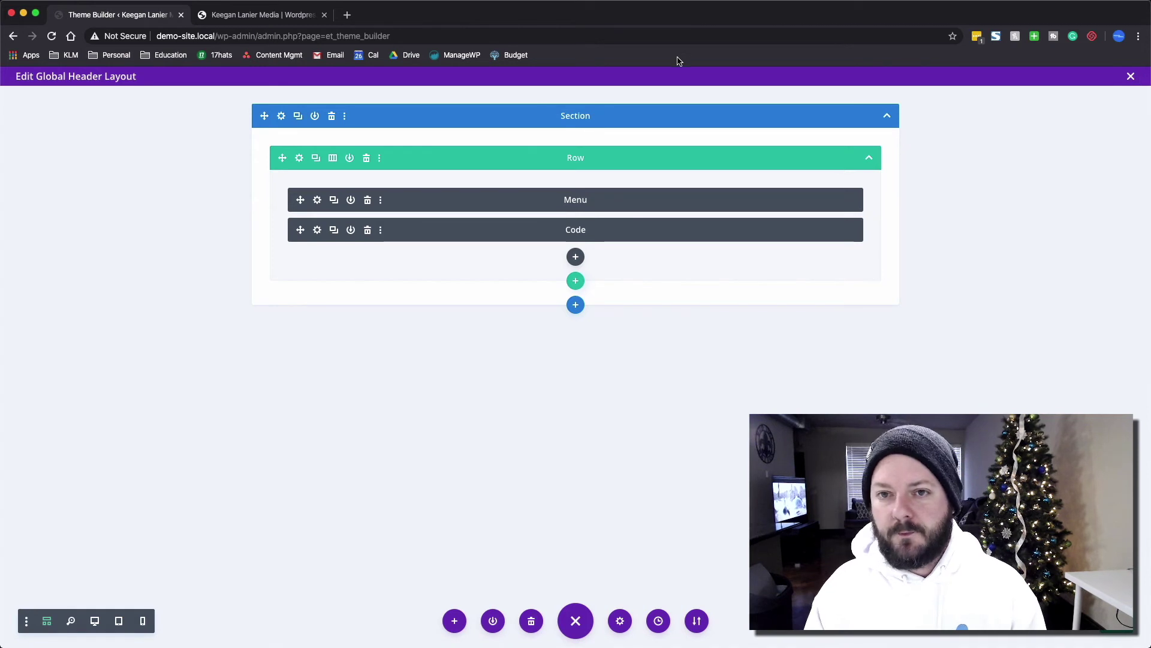
click(1131, 76)
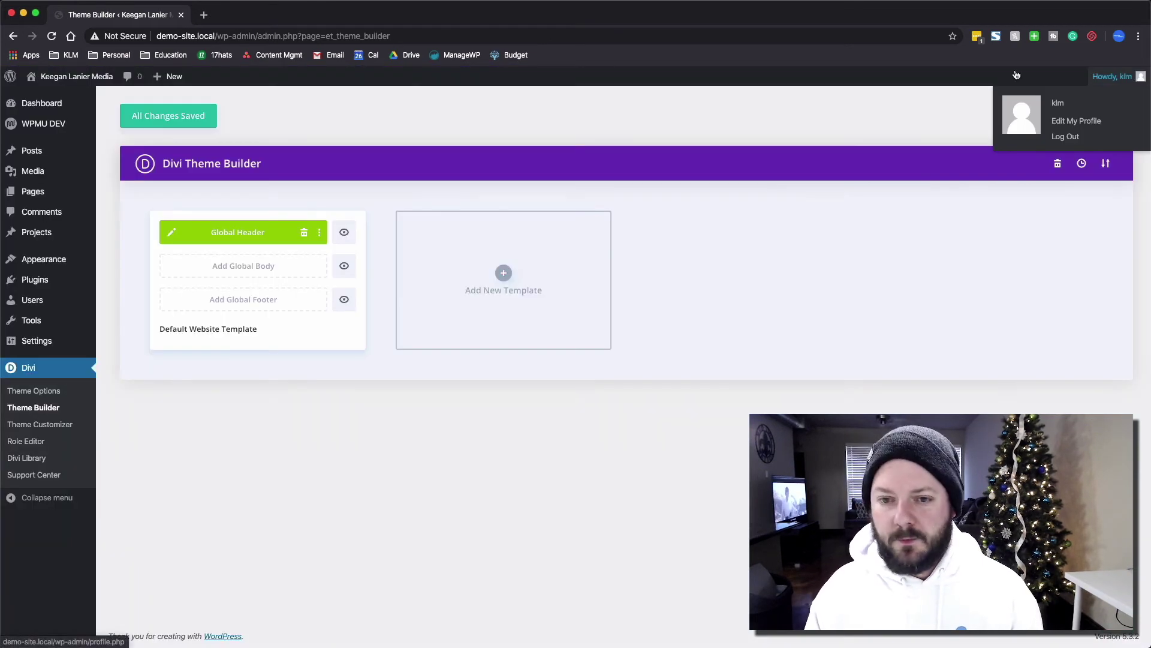
click(159, 121)
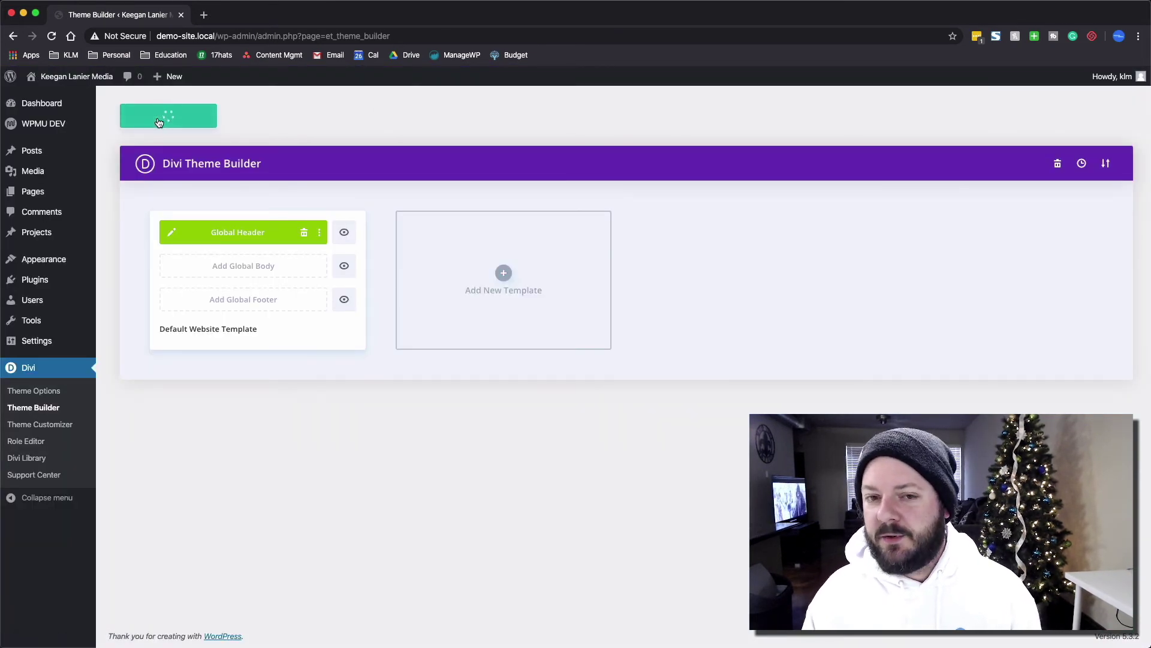
mouse_move(1114, 85)
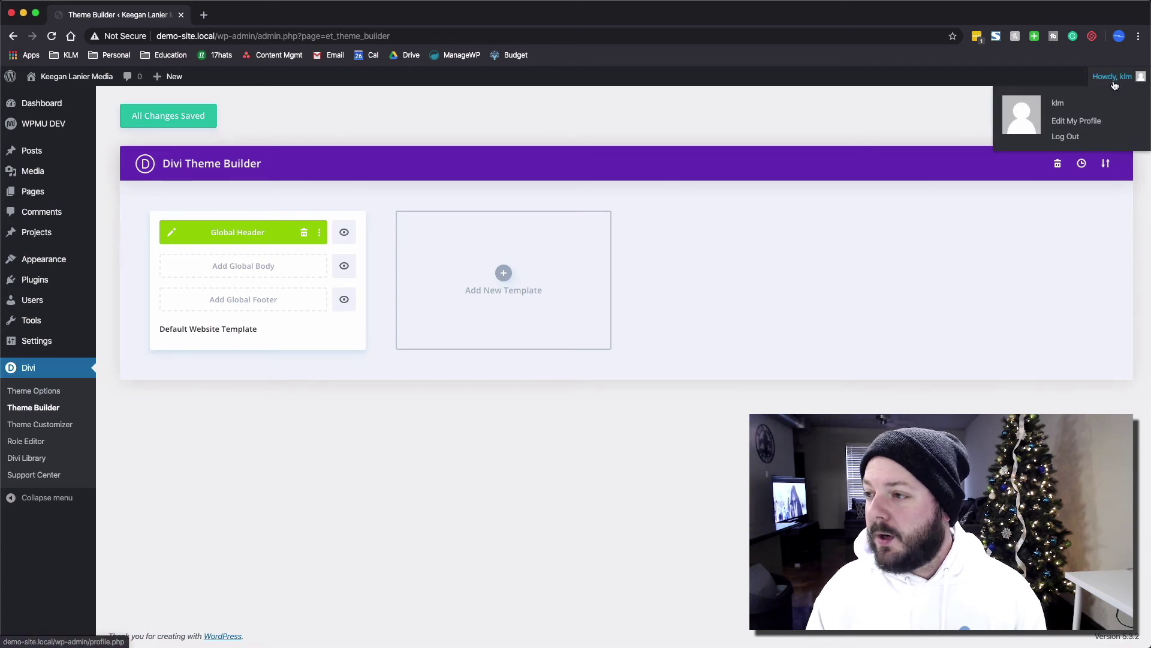
click(1075, 137)
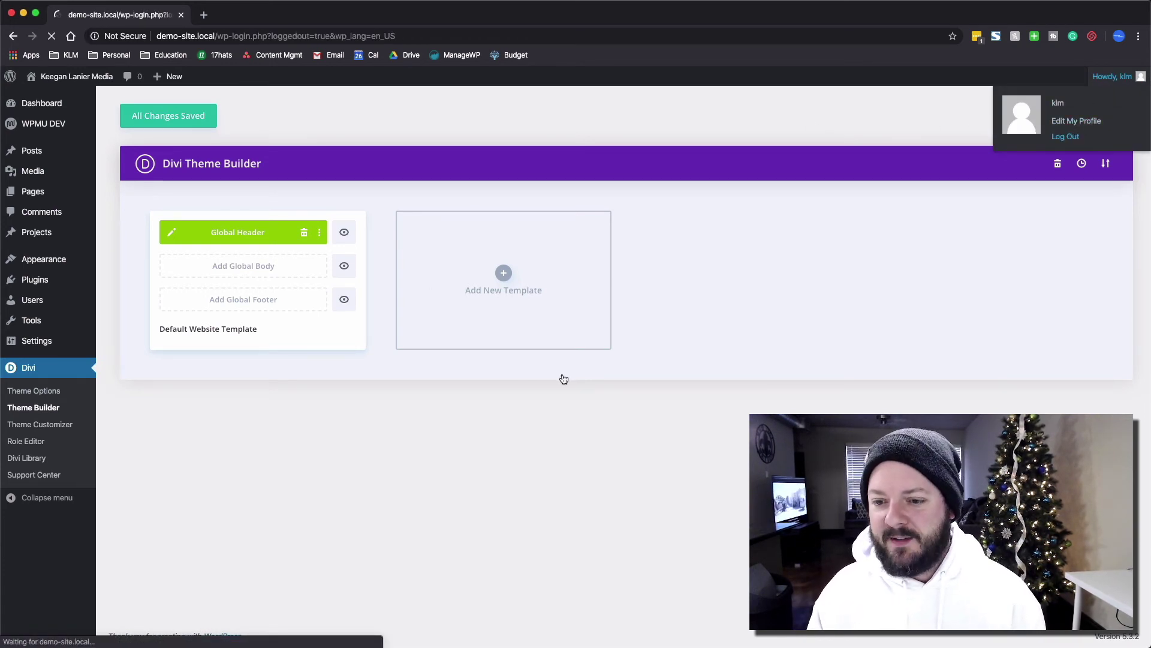
Return to the homepage logged out and scroll to confirm post cards sit below the fixed black header
click(552, 465)
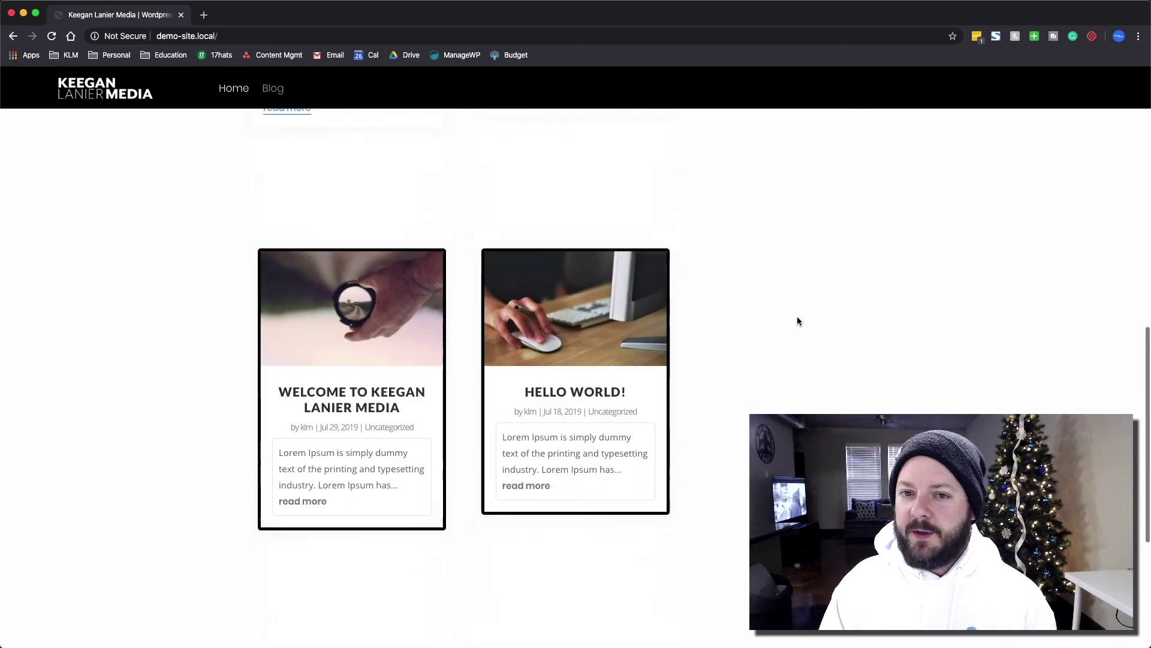
scroll(797, 321, down, 5)
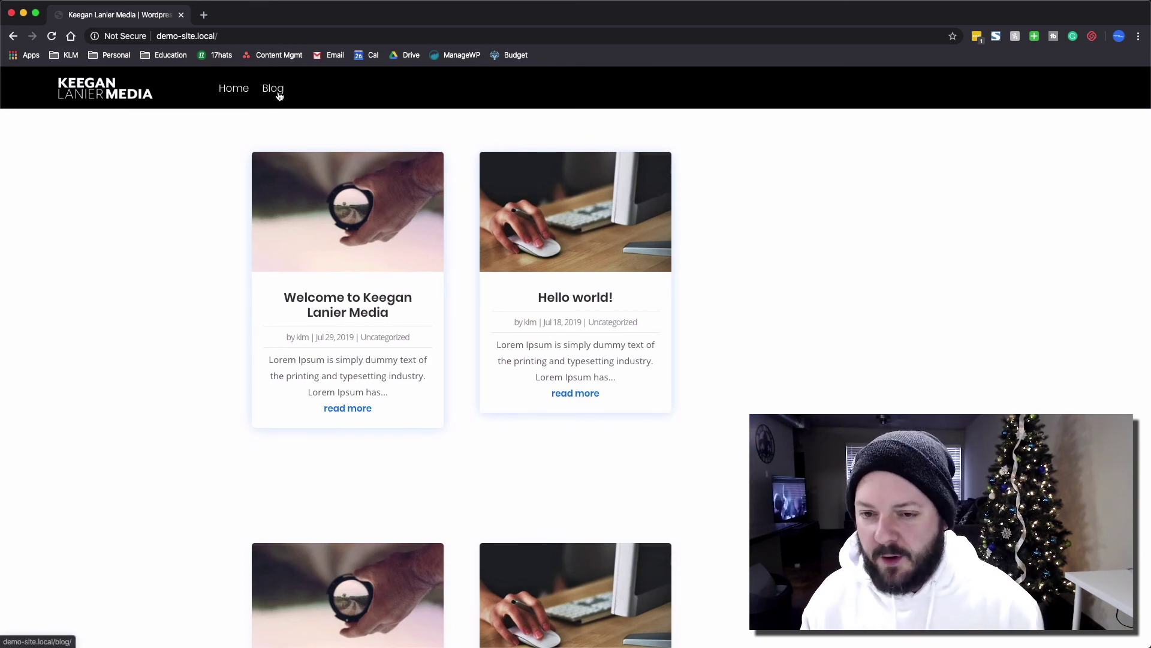
scroll(594, 303, down, 10)
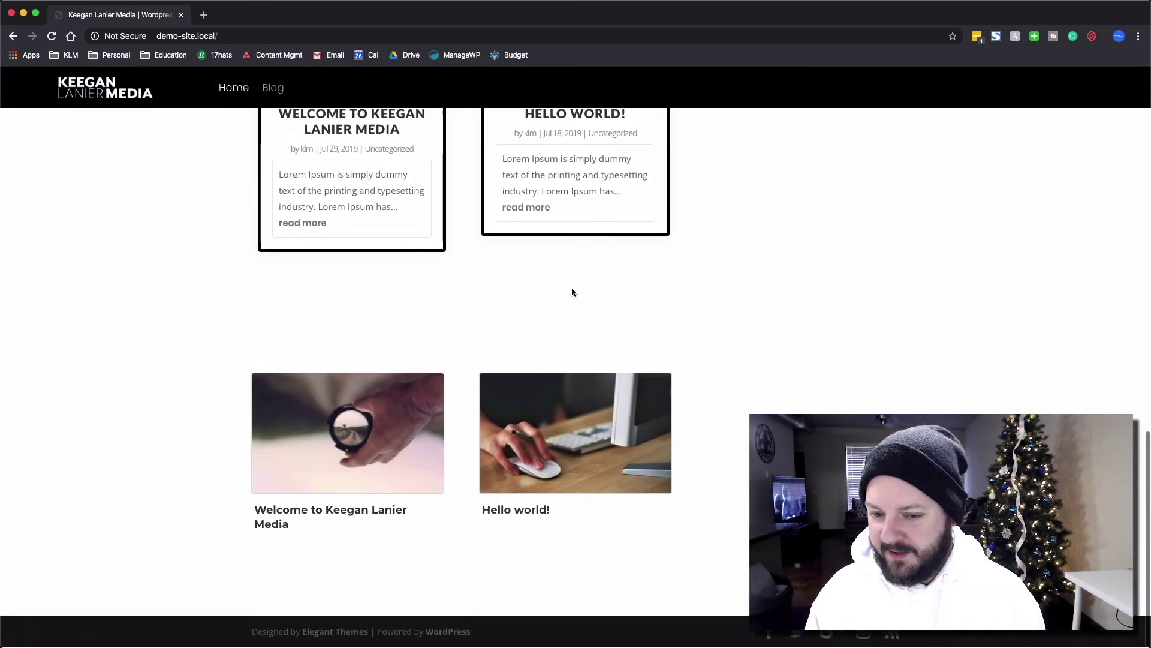
scroll(571, 292, up, 10)
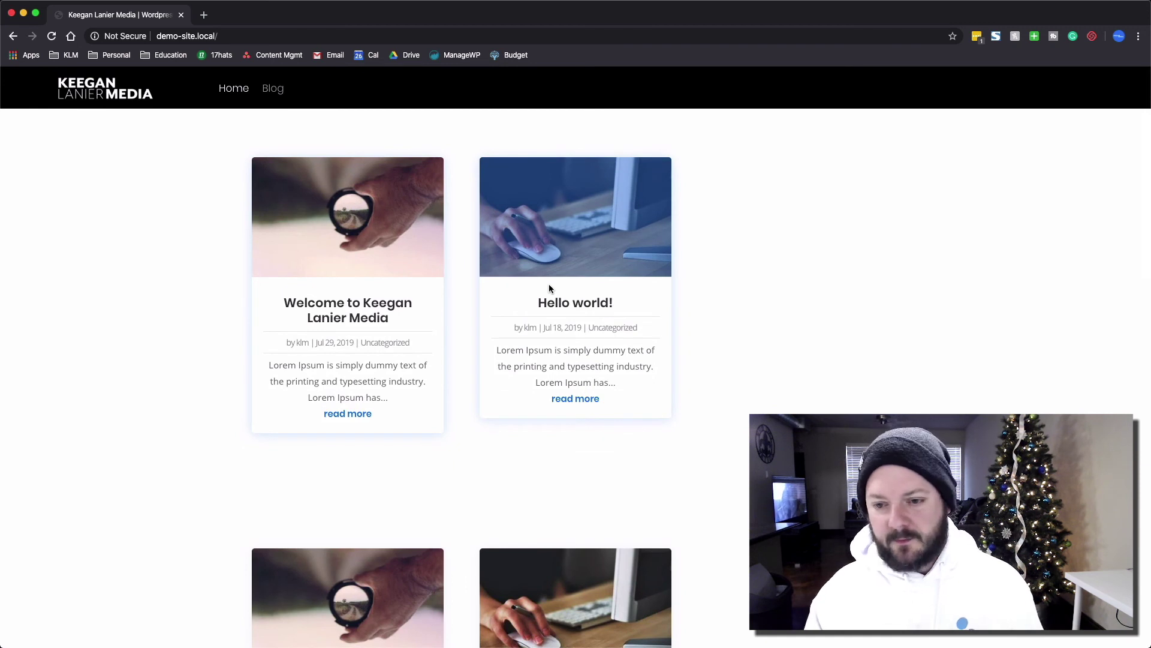